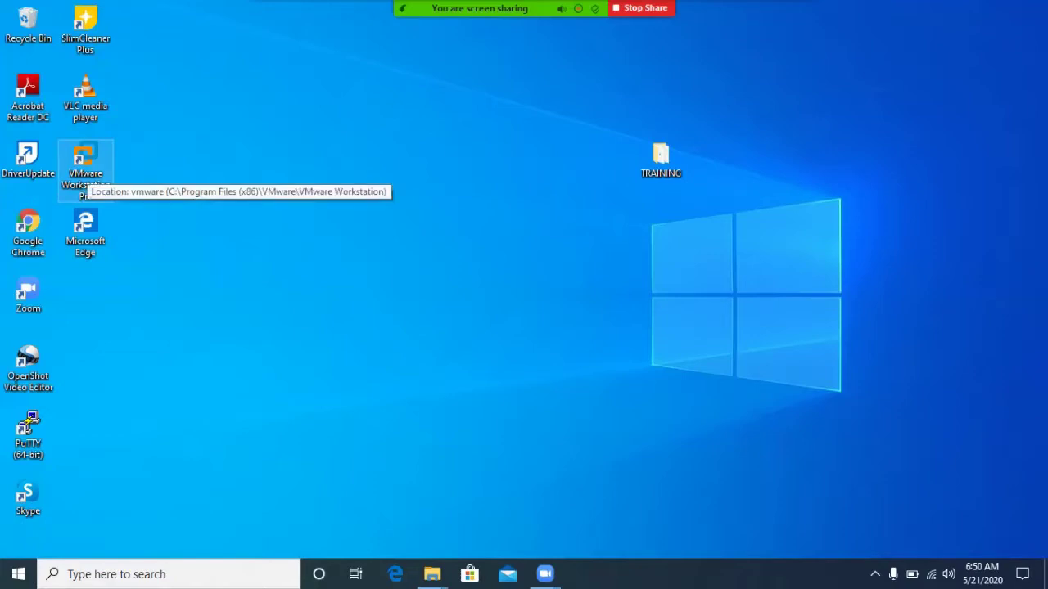
# Launch VMware Workstation 15.5 Pro, maximize its window, then minimize it to the desktop.
pyautogui.click(85, 168)
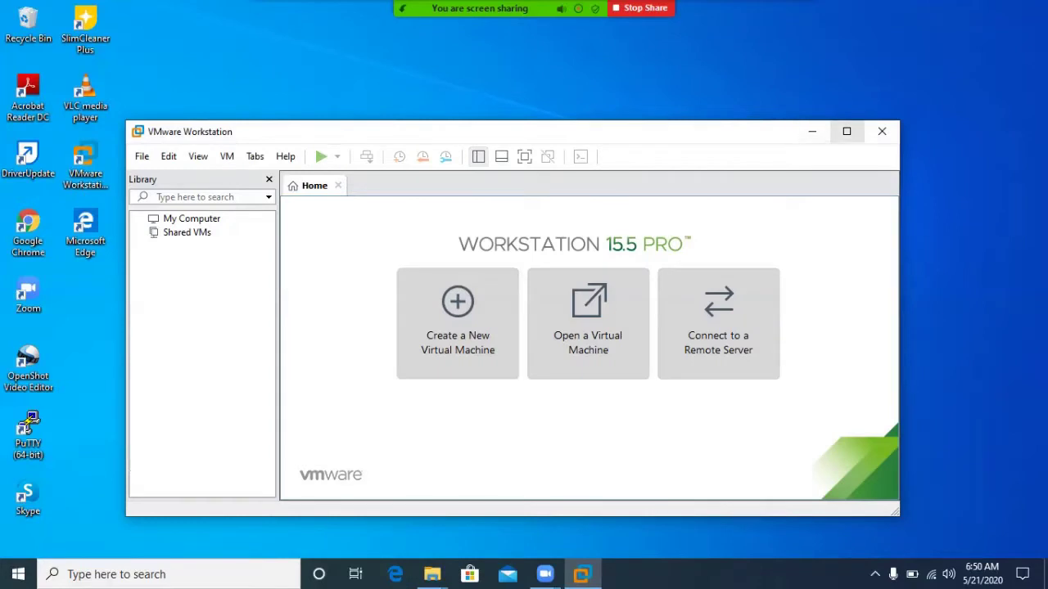
pyautogui.click(847, 131)
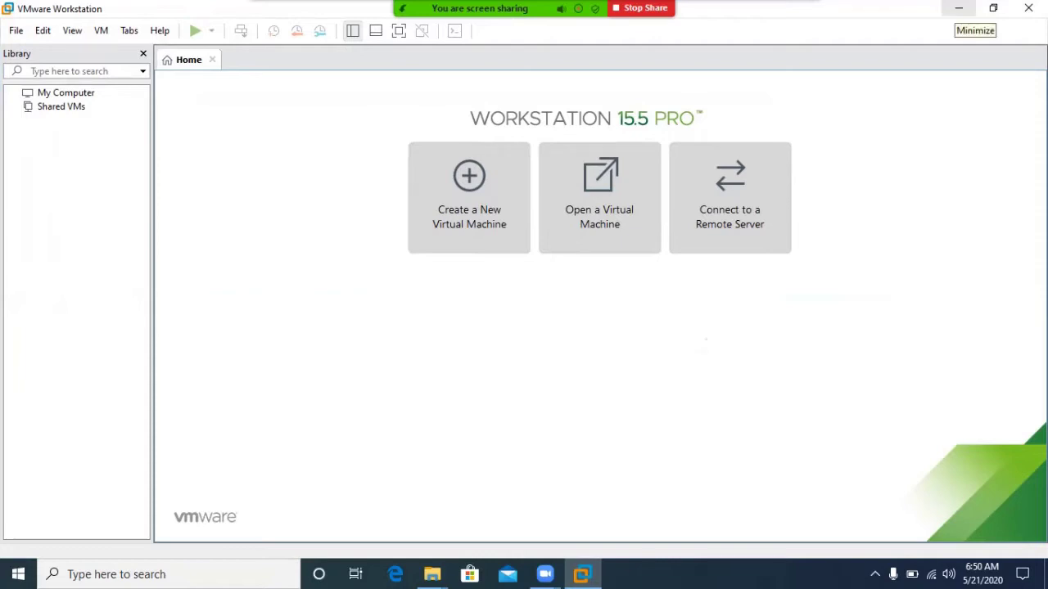
pyautogui.click(959, 10)
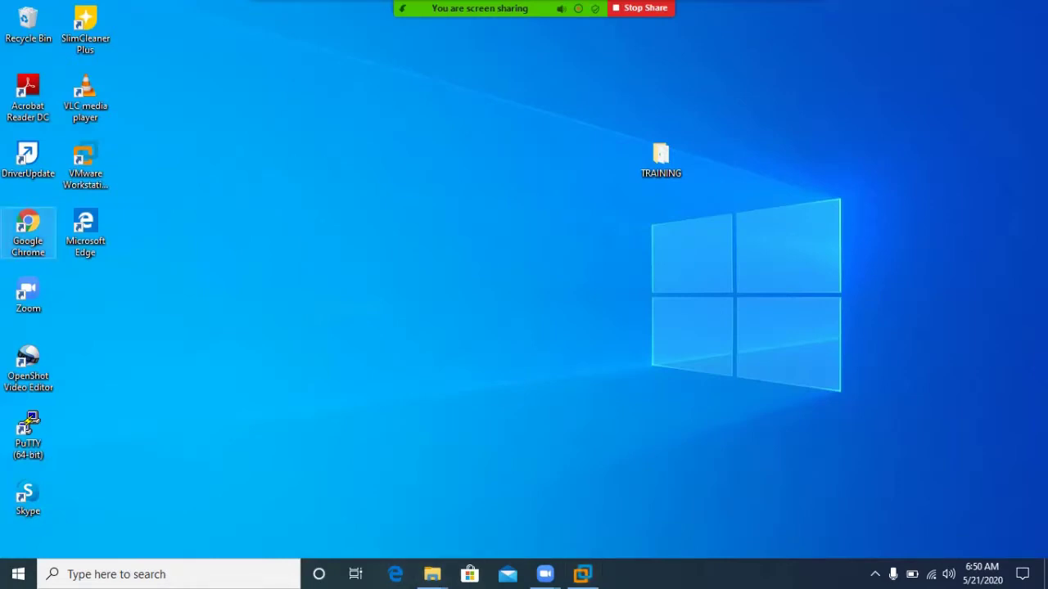
# In Chrome, search Google for 'mikroitk com' and open the MikroTik Routers and Wireless site.
pyautogui.doubleClick(28, 233)
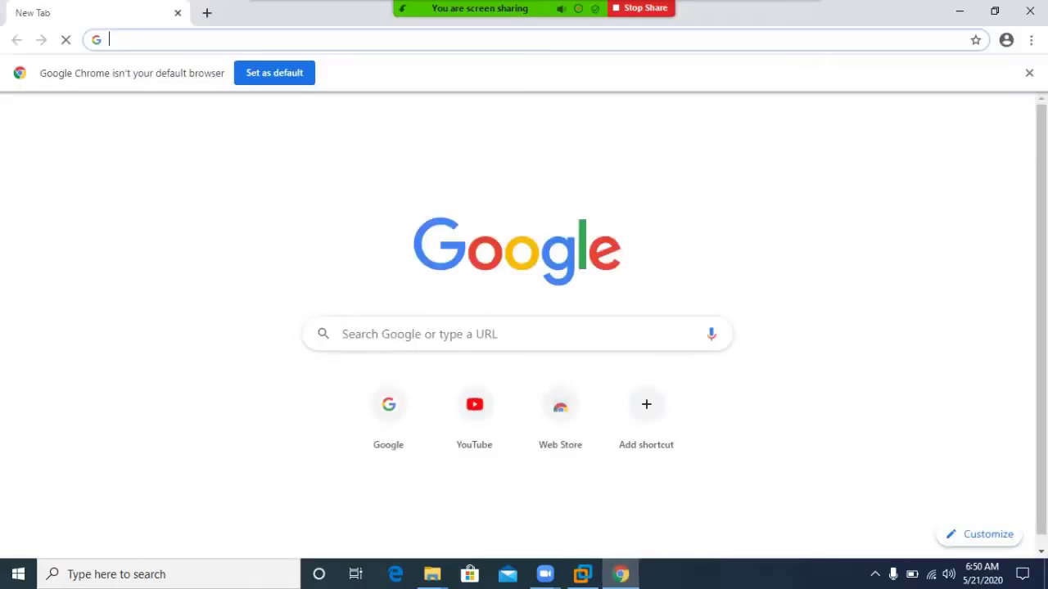
pyautogui.write('google.com')
pyautogui.press('Return')
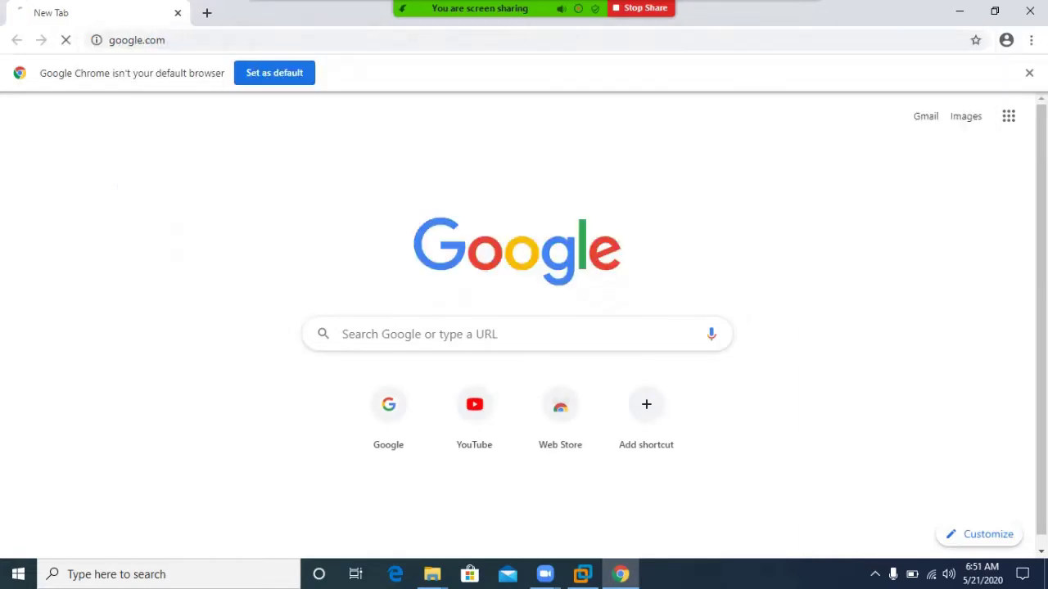
pyautogui.write('m')
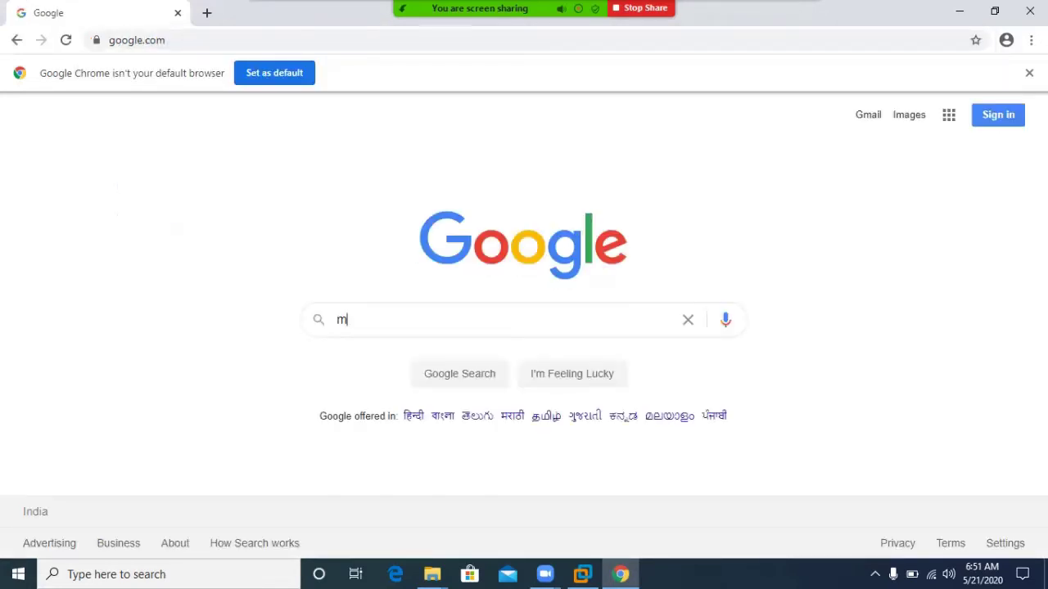
pyautogui.write('ikroitk ')
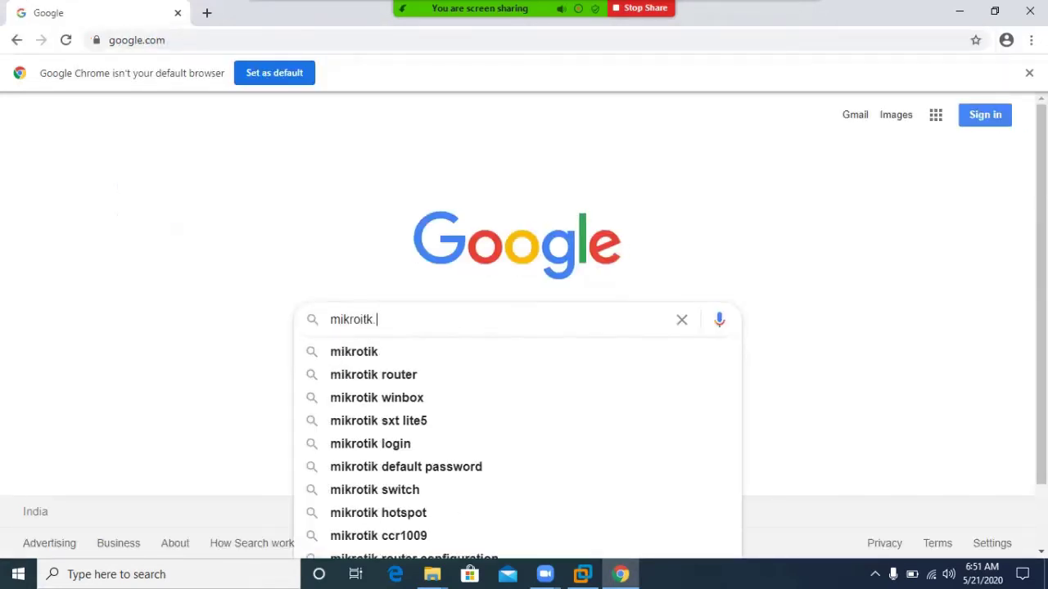
pyautogui.write('com')
pyautogui.press('Return')
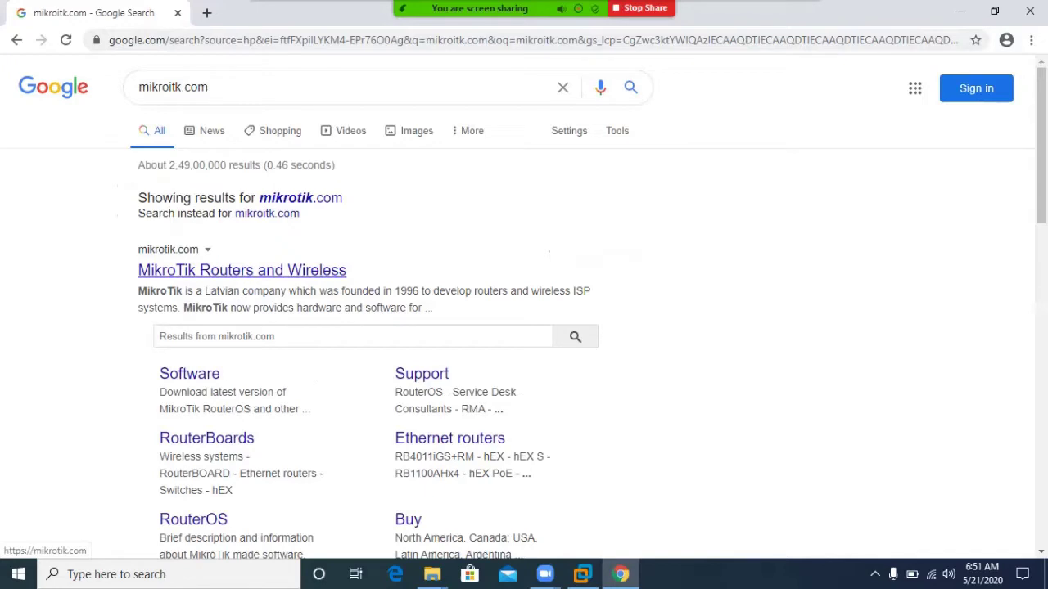
pyautogui.click(241, 270)
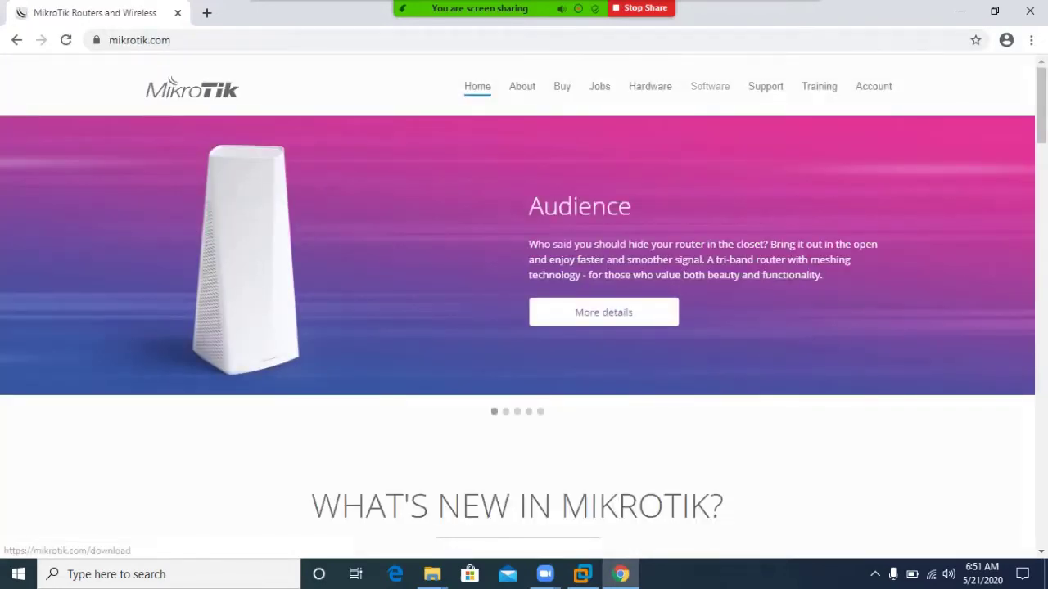
# Go to the MikroTik Software downloads page and locate the X86 section.
pyautogui.click(710, 86)
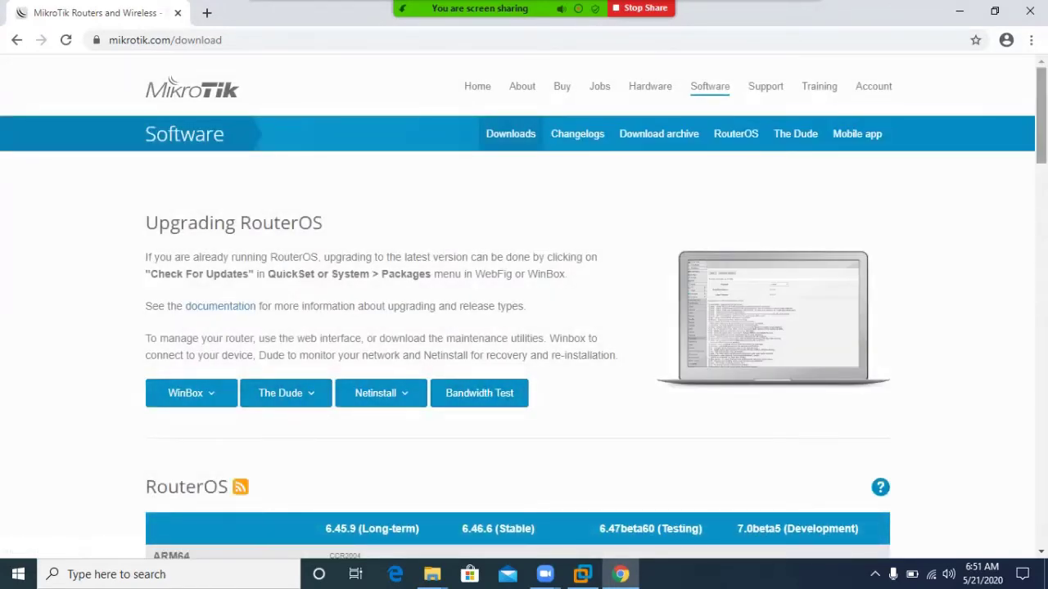
pyautogui.scroll(-4, 524, 344)
pyautogui.scroll(-2, 524, 344)
pyautogui.scroll(1, 524, 344)
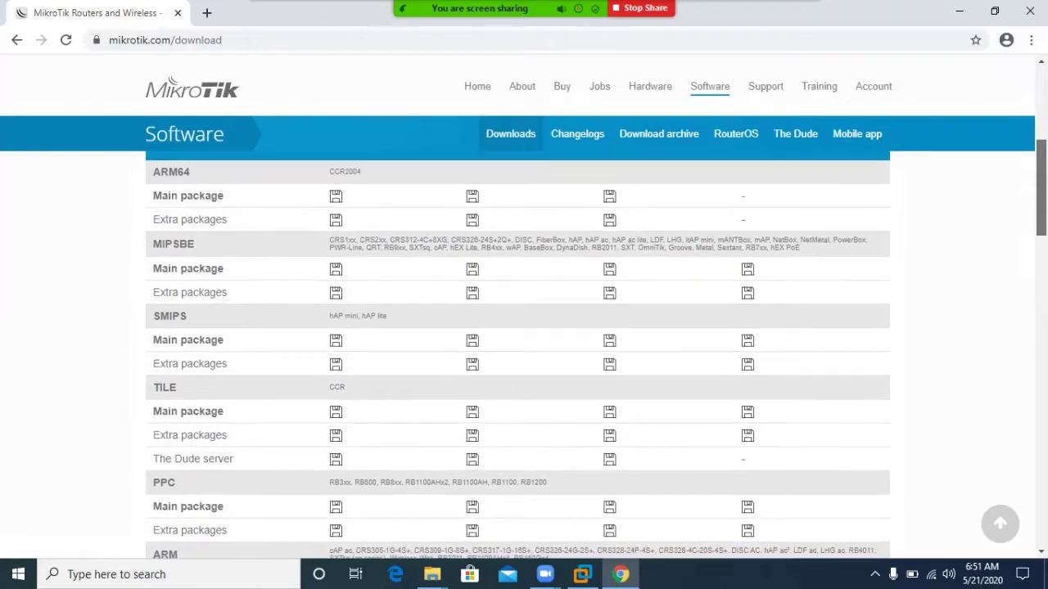
pyautogui.scroll(-2, 524, 344)
pyautogui.scroll(-3, 524, 344)
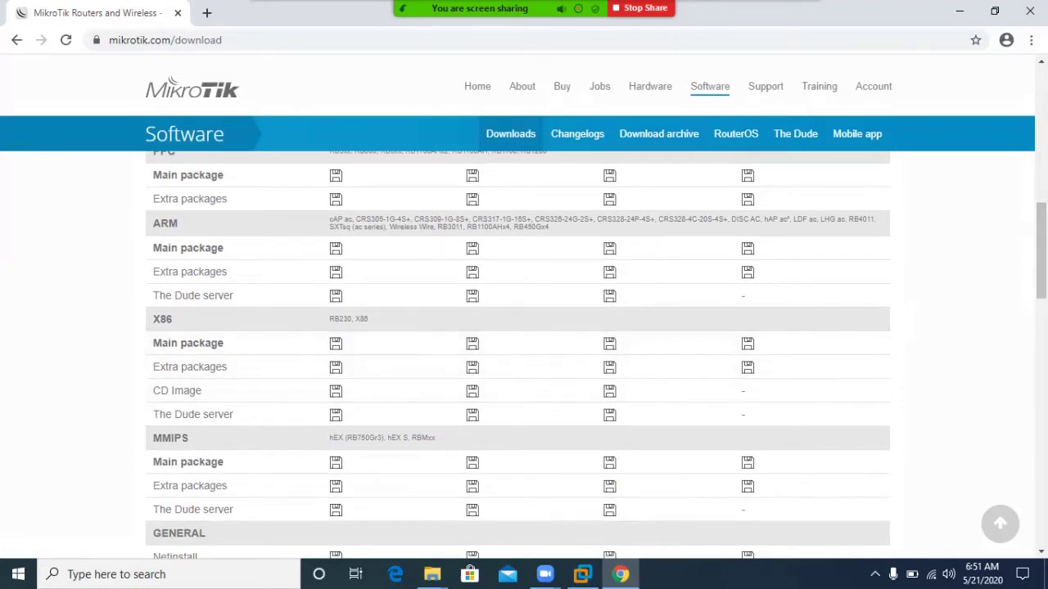
pyautogui.moveTo(174, 319); pyautogui.dragTo(152, 320)
# Download the 6.45.9 long-term X86 CD image mikrotik-6.45.9.iso, then minimize Chrome.
pyautogui.scroll(5, 1040, 245)
pyautogui.scroll(-1, 524, 344)
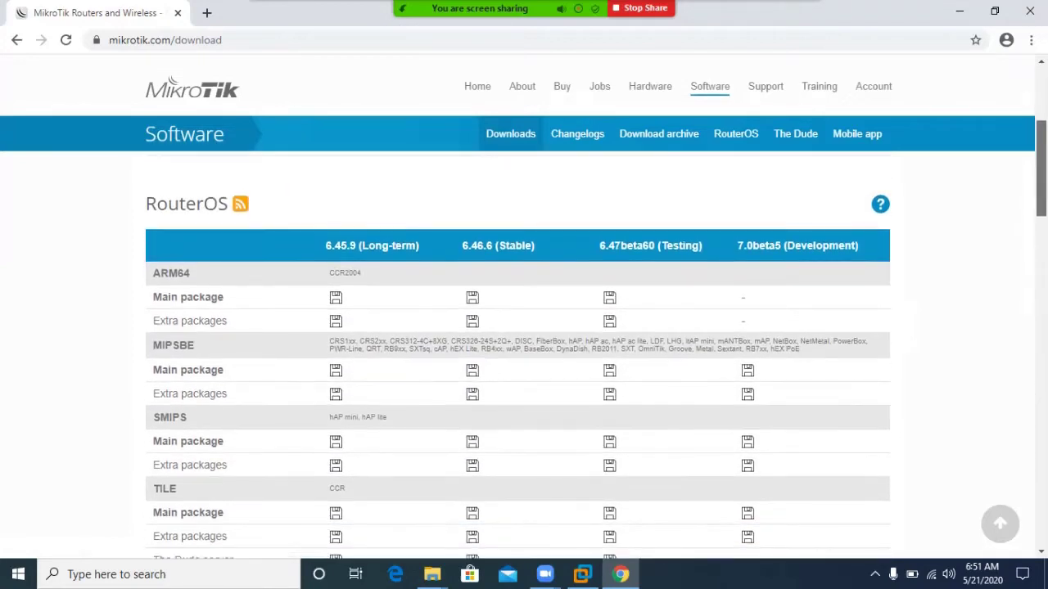
pyautogui.scroll(-5, 524, 340)
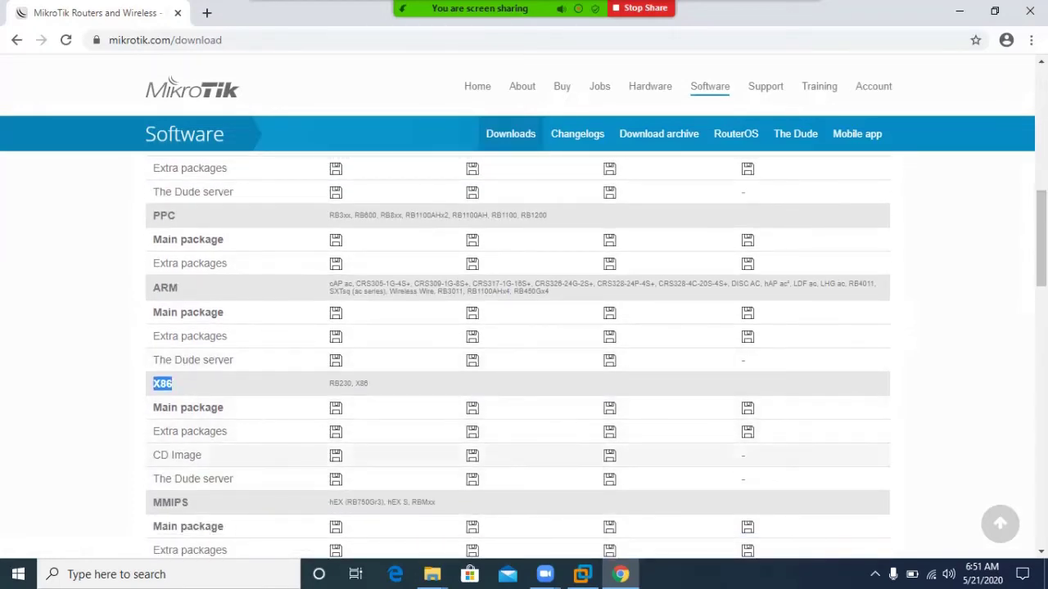
pyautogui.click(336, 455)
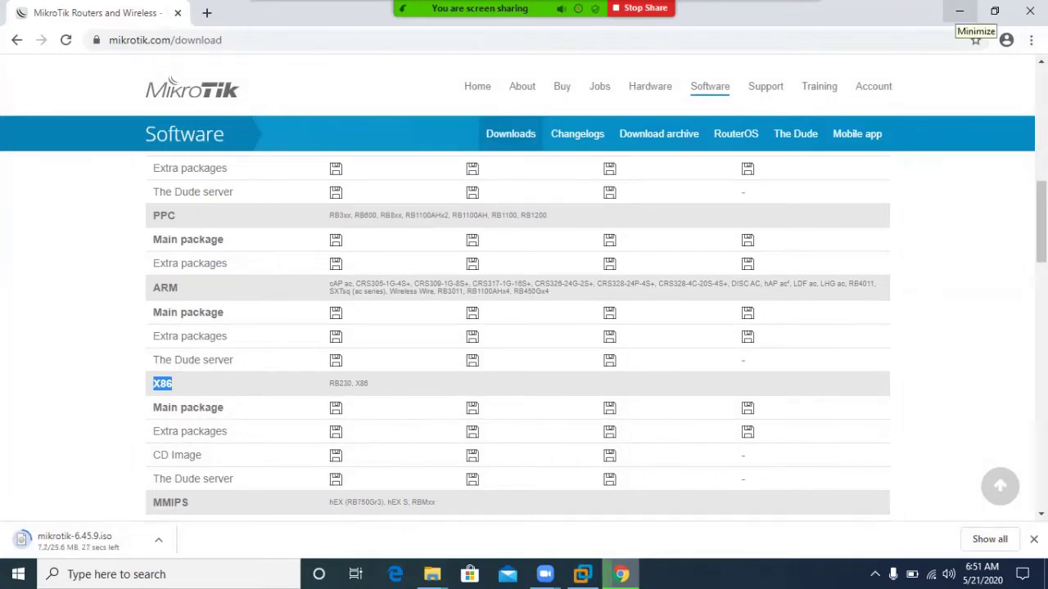
pyautogui.click(960, 11)
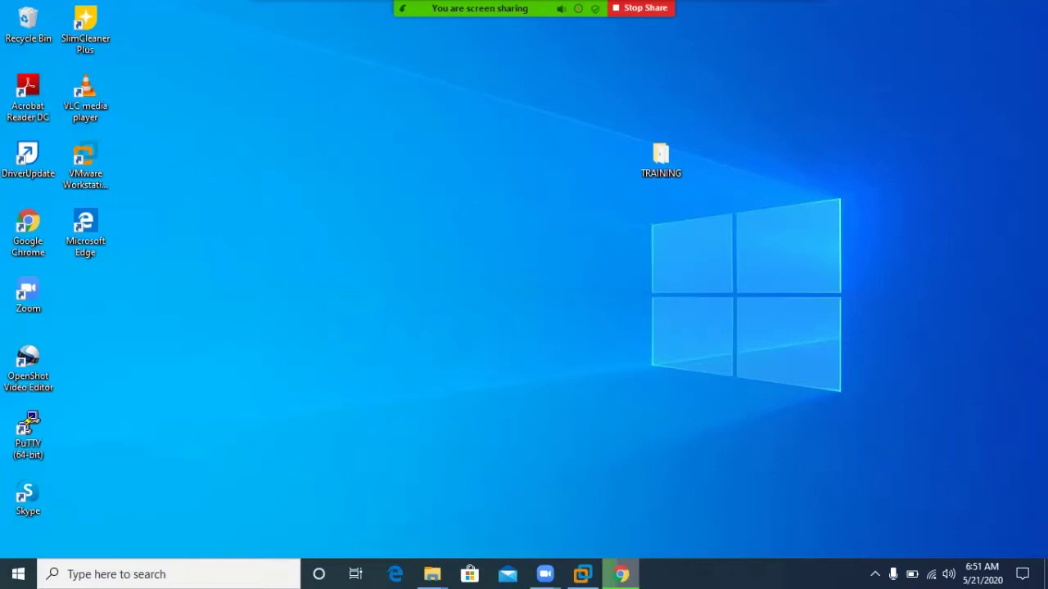
# Open the desktop TRAINING folder, then bring VMware Workstation back to the front.
pyautogui.doubleClick(661, 159)
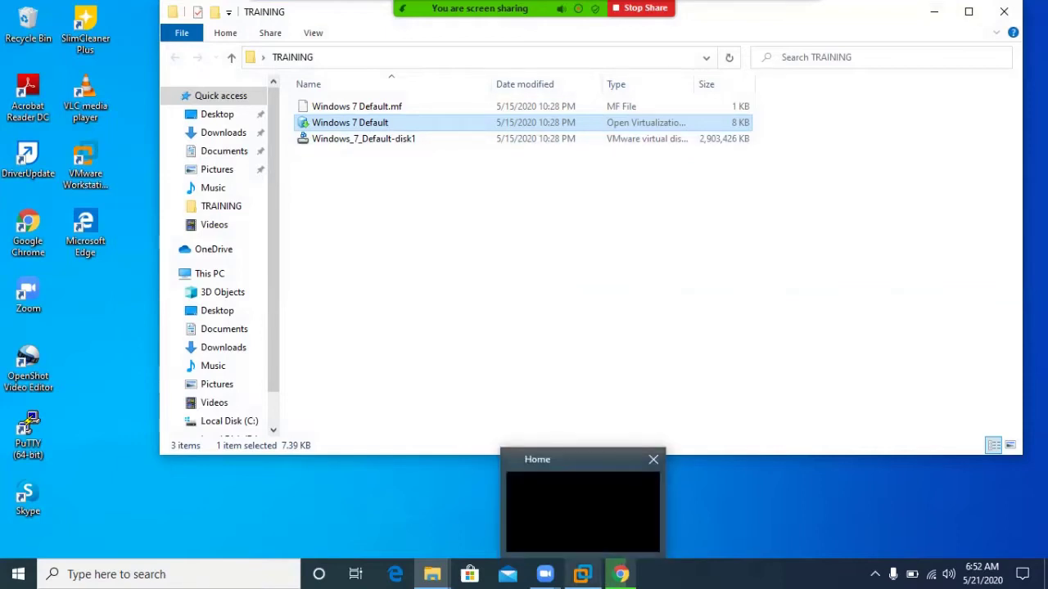
pyautogui.click(582, 574)
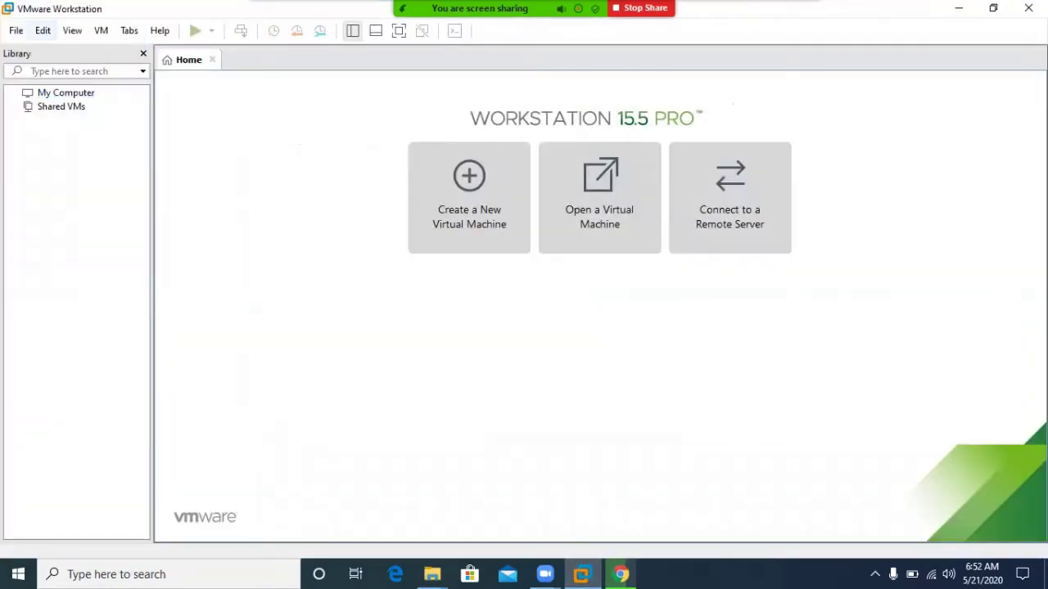
# Look through the File menu and the open-VM browser, cancelling without choosing anything.
pyautogui.click(17, 31)
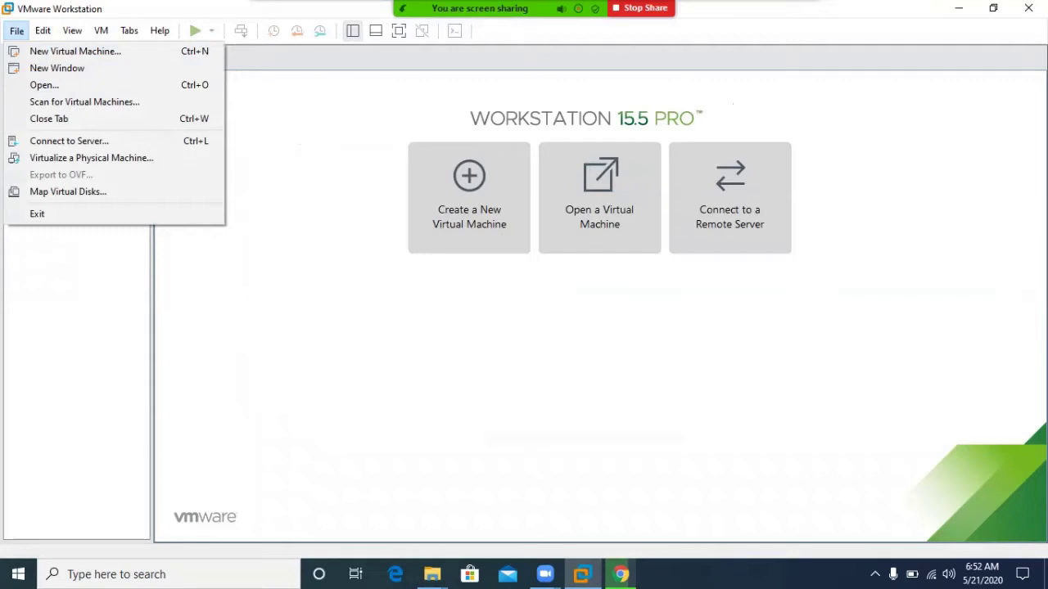
pyautogui.press('Escape')
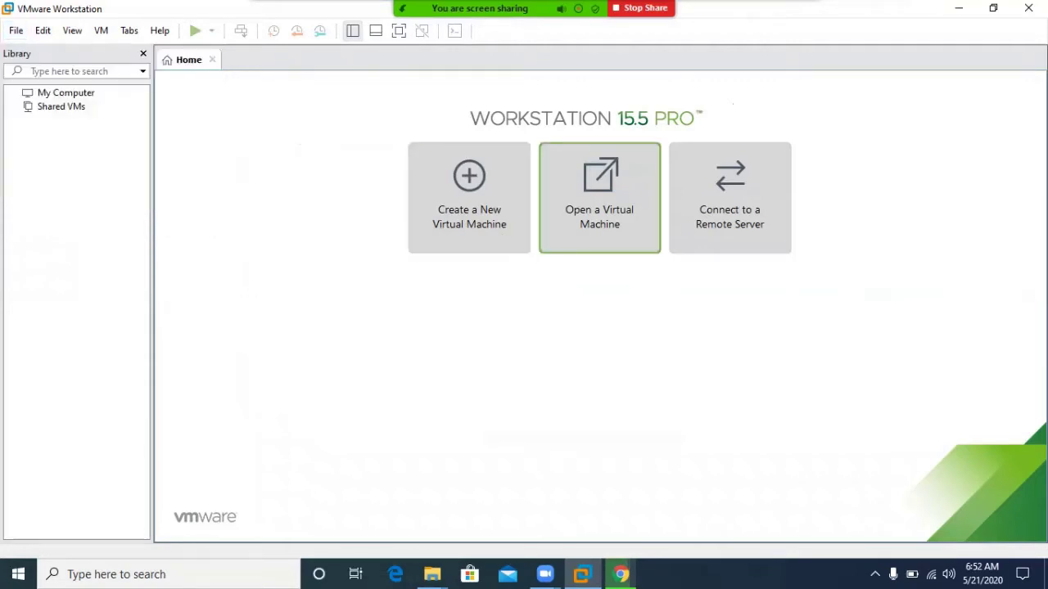
pyautogui.click(600, 197)
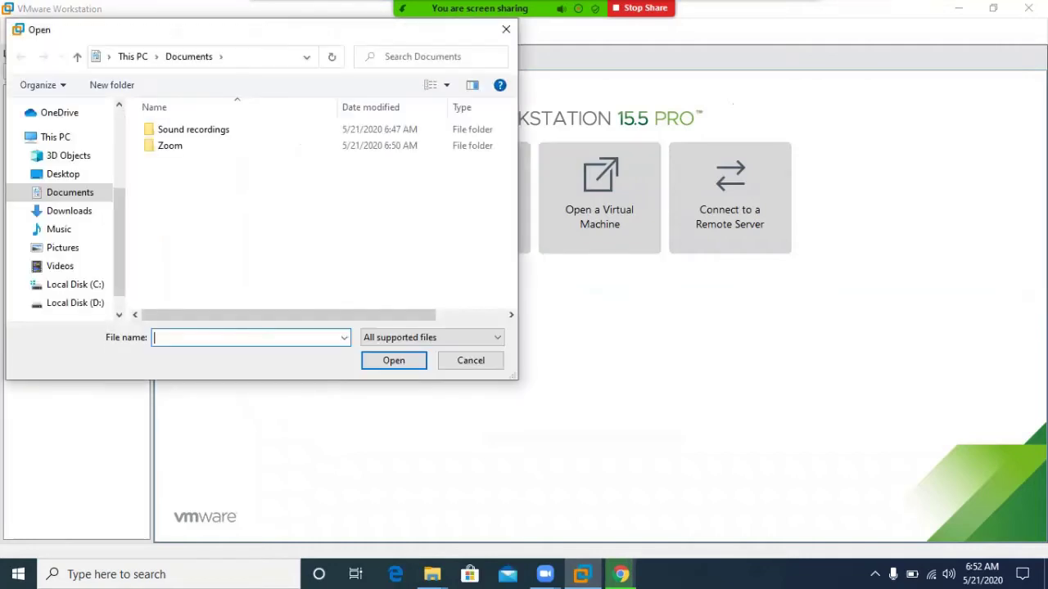
pyautogui.click(506, 28)
pyautogui.click(15, 30)
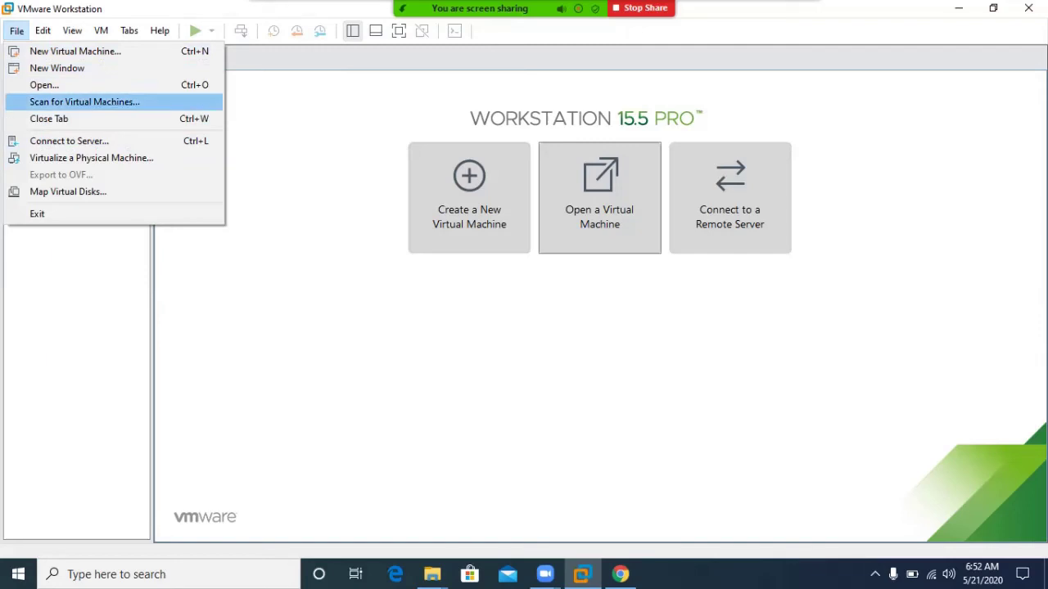
pyautogui.press('Escape')
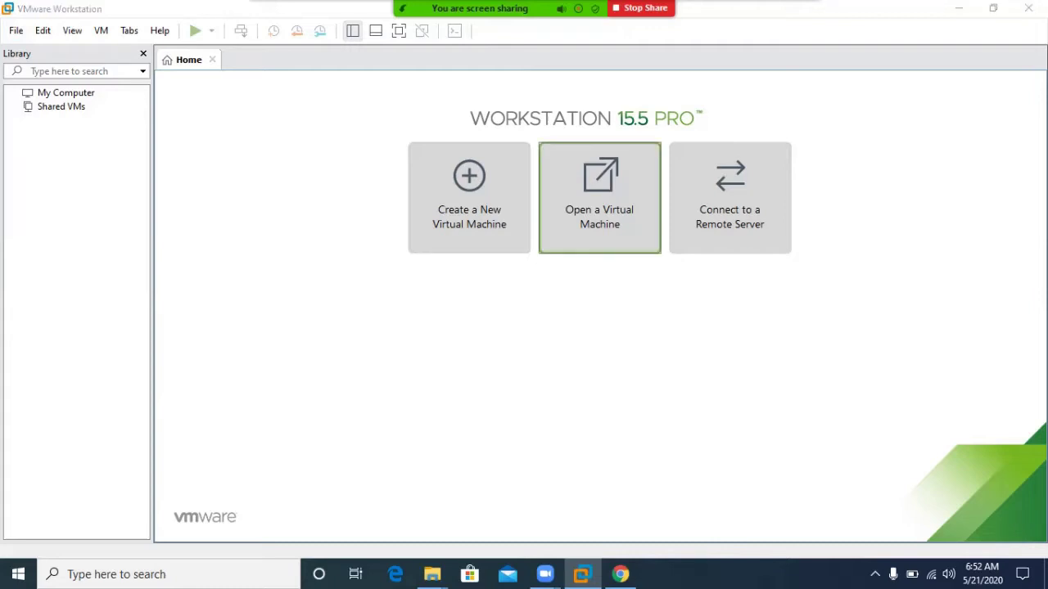
# Open the Windows 7 Default appliance from Desktop\TRAINING with Ctrl+O.
pyautogui.hotkey('ctrl', 'o')
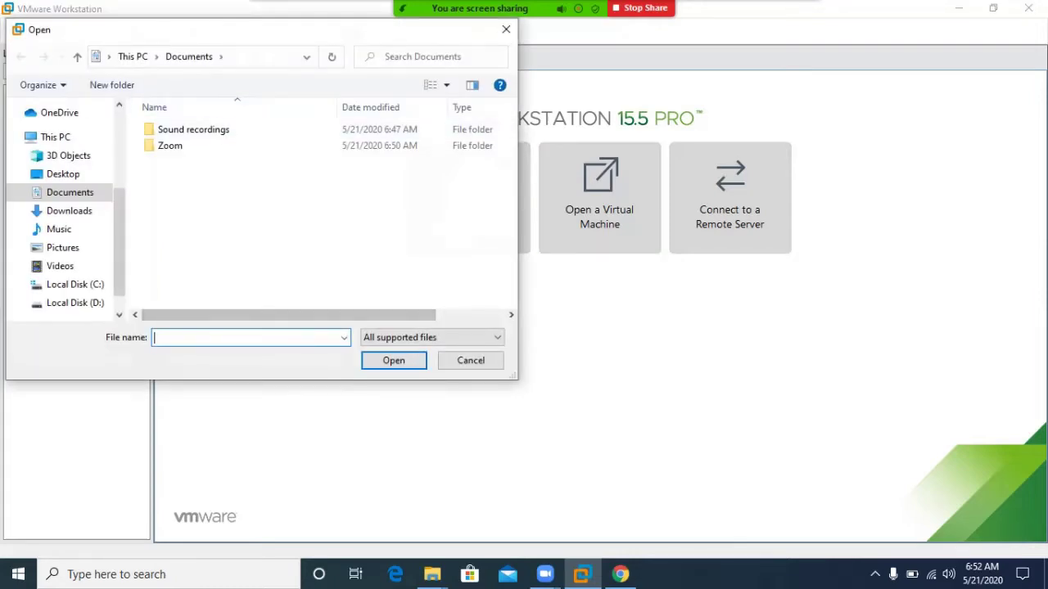
pyautogui.click(63, 174)
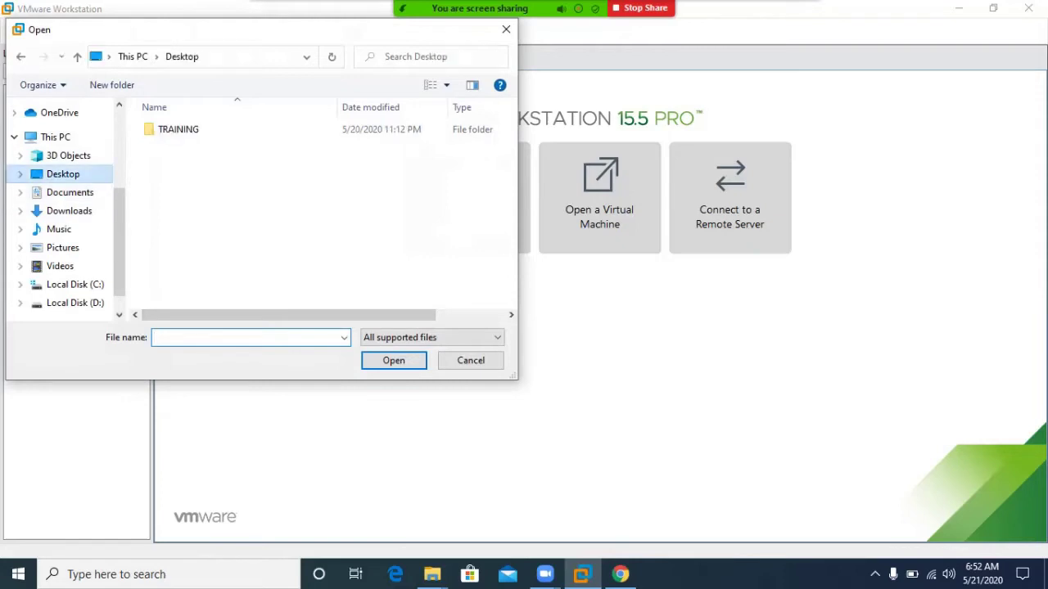
pyautogui.click(178, 130)
pyautogui.press('Return')
pyautogui.press('Down')
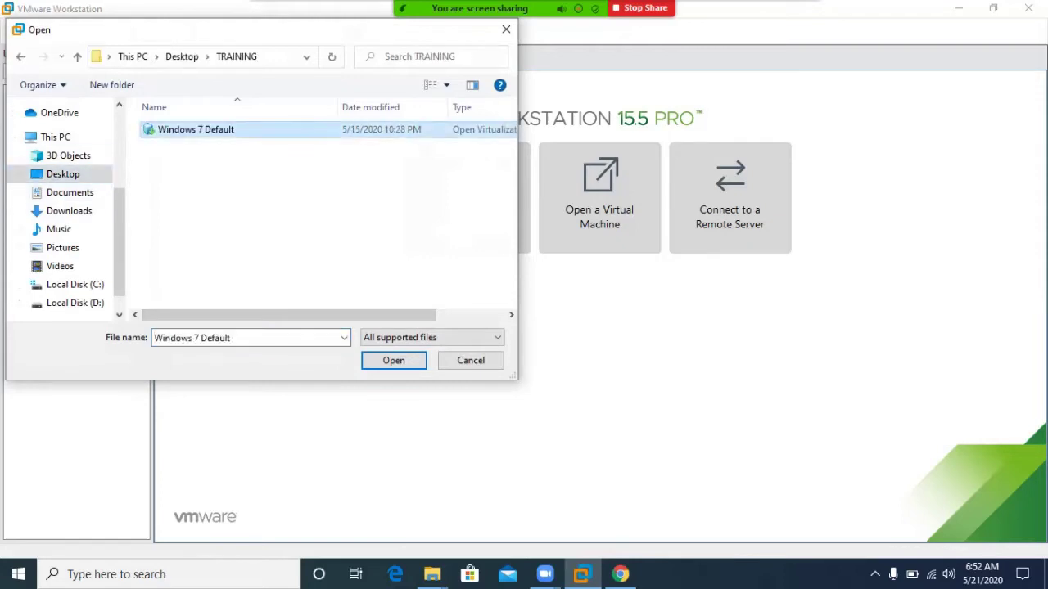
pyautogui.press('Return')
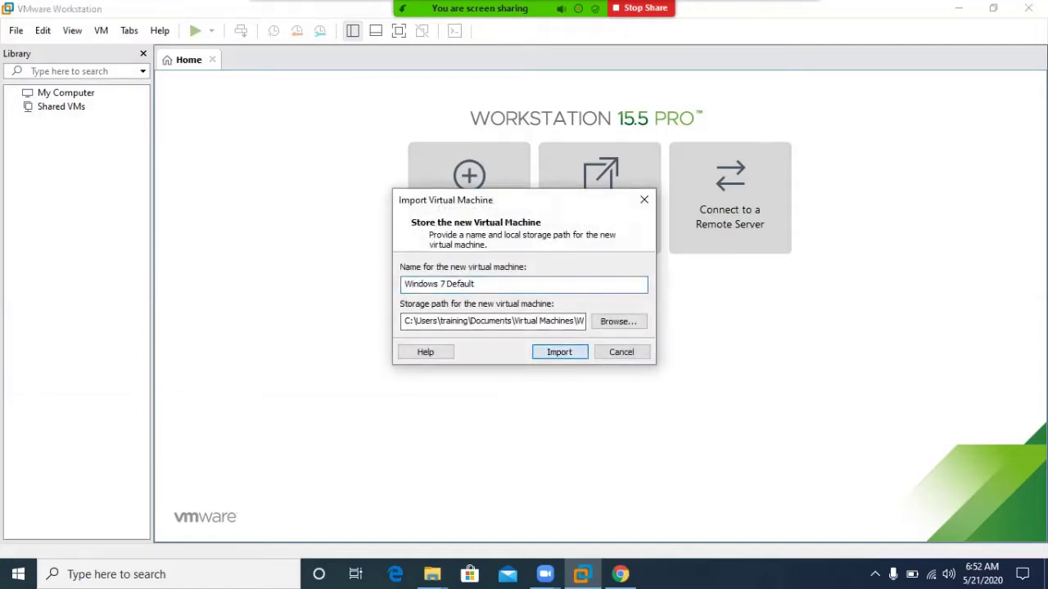
# Import Windows 7 Default, retrying with relaxed compliance checks, then restore down VMware and switch to Chrome.
pyautogui.press('Return')
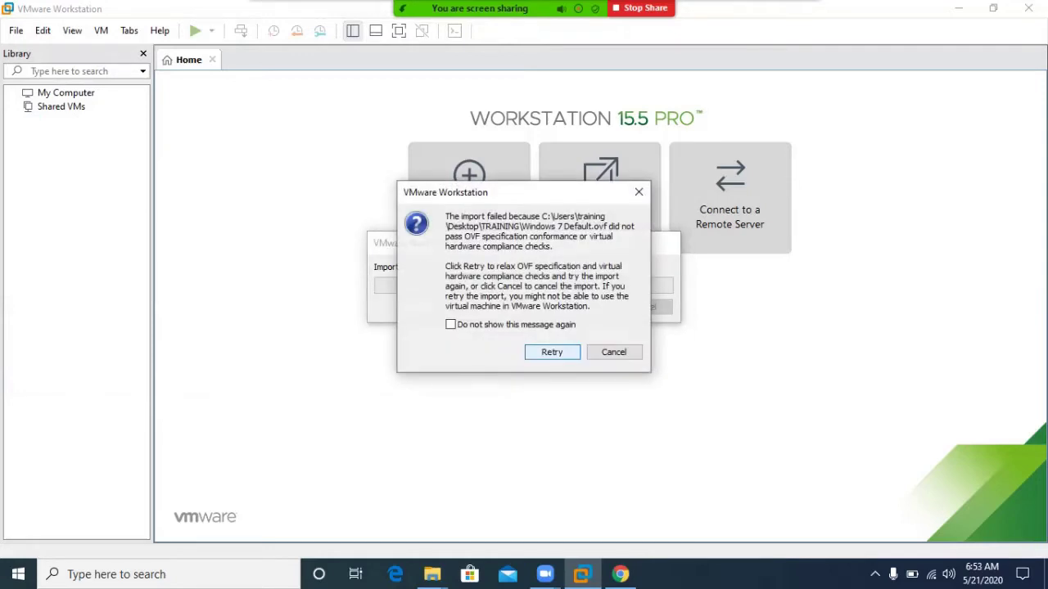
pyautogui.press('Return')
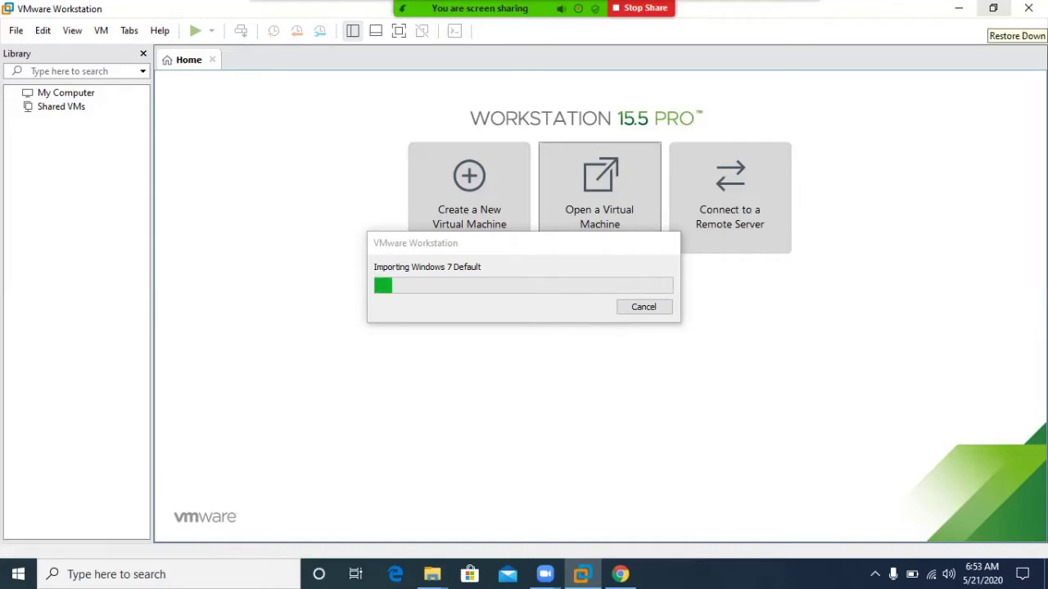
pyautogui.click(994, 7)
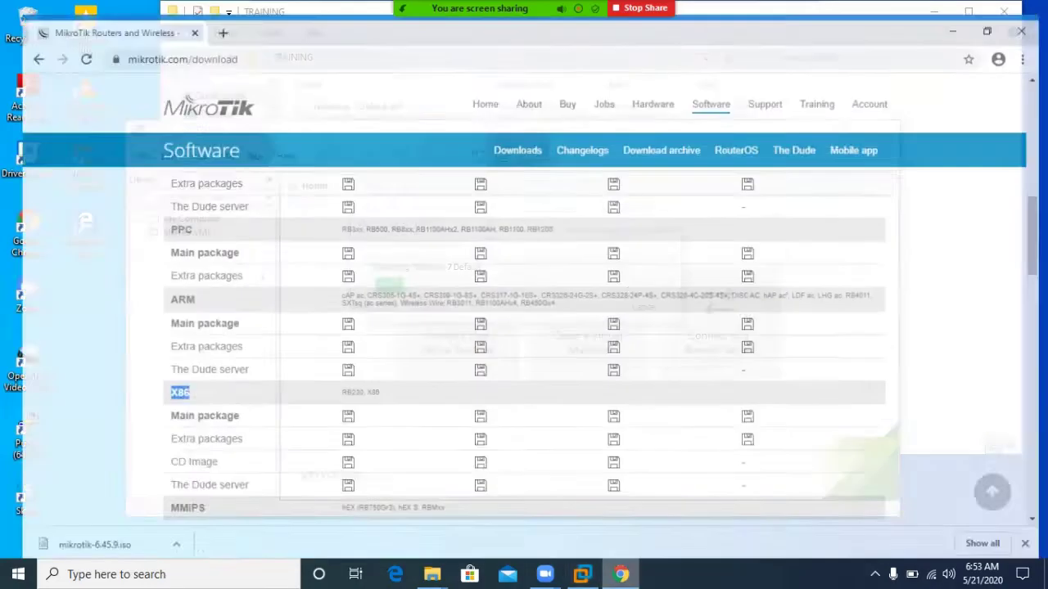
pyautogui.click(621, 573)
# Show mikrotik-6.45.9.iso in its Downloads folder from Chrome's Downloads page, then minimize Explorer and Chrome.
pyautogui.click(1030, 40)
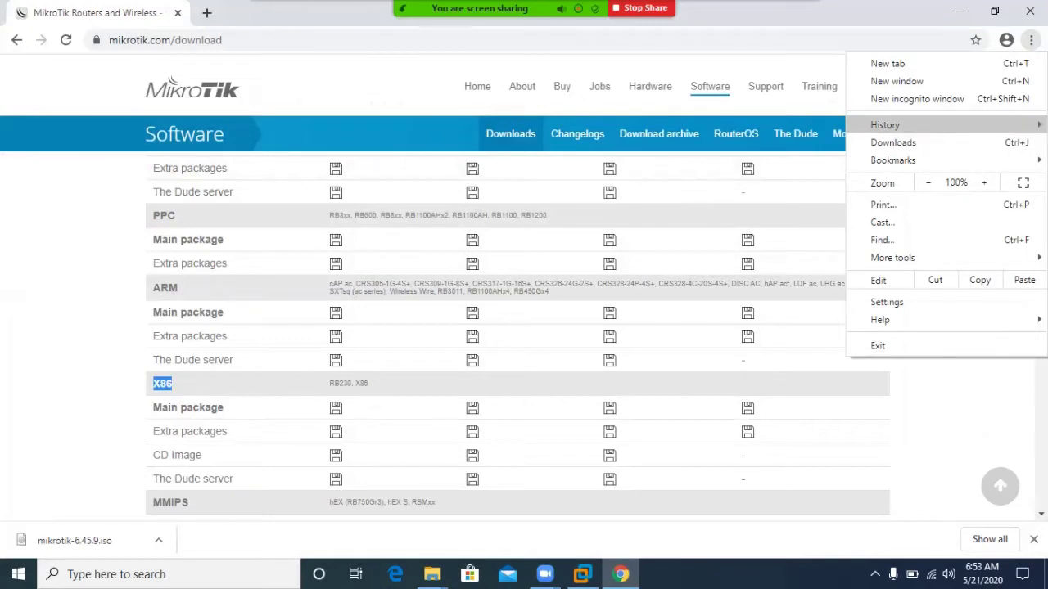
pyautogui.moveTo(885, 124)
pyautogui.click(893, 142)
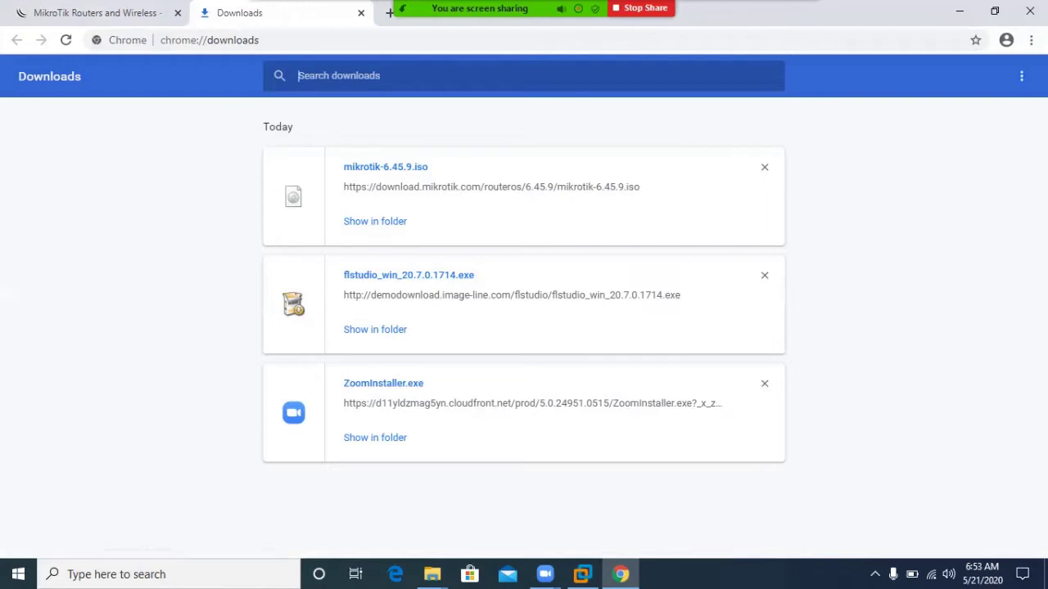
pyautogui.click(375, 221)
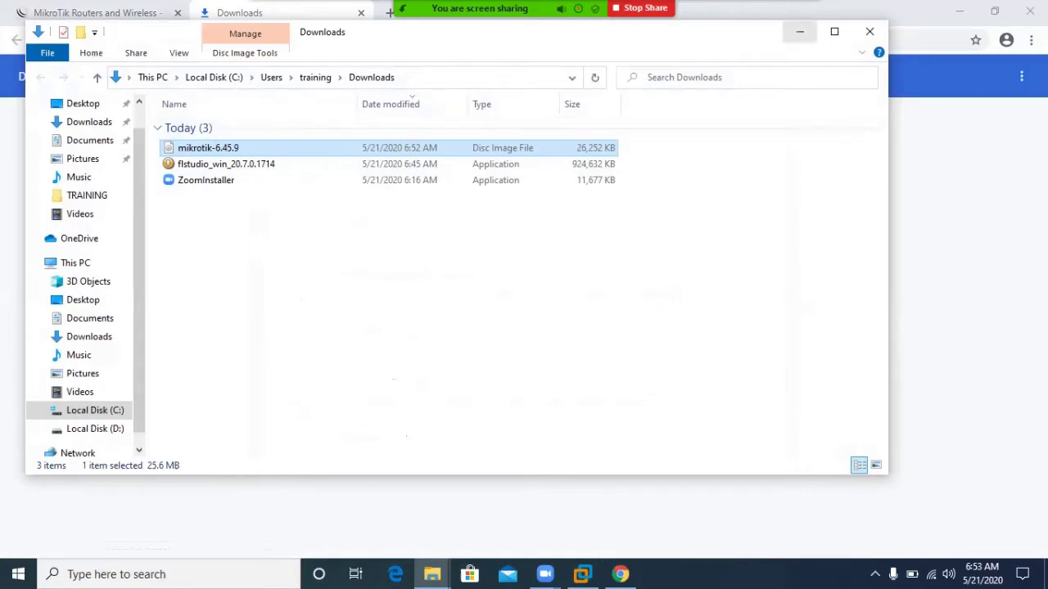
pyautogui.click(800, 33)
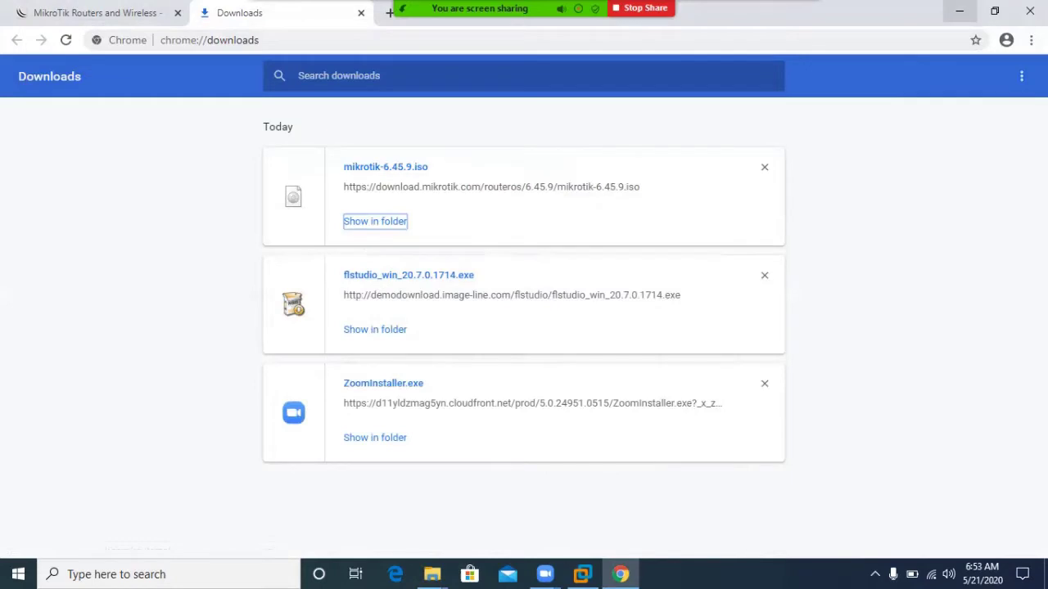
pyautogui.click(960, 11)
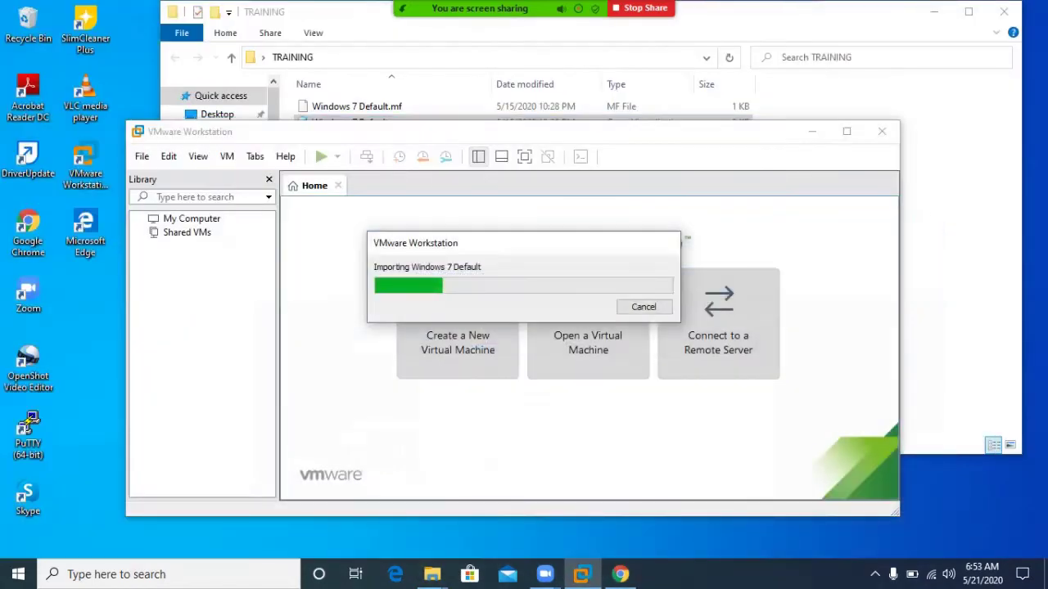
# Keep the Windows 7 Default import progress window moved aside while the import runs.
pyautogui.moveTo(485, 255); pyautogui.dragTo(440, 234)
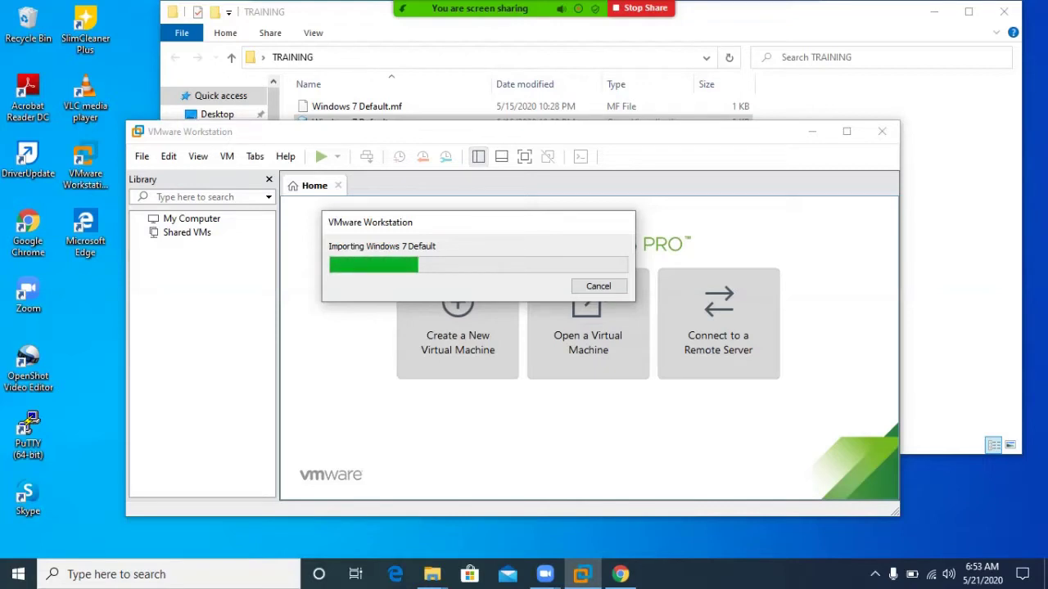
pyautogui.moveTo(527, 21)
pyautogui.moveTo(467, 223); pyautogui.dragTo(476, 207)
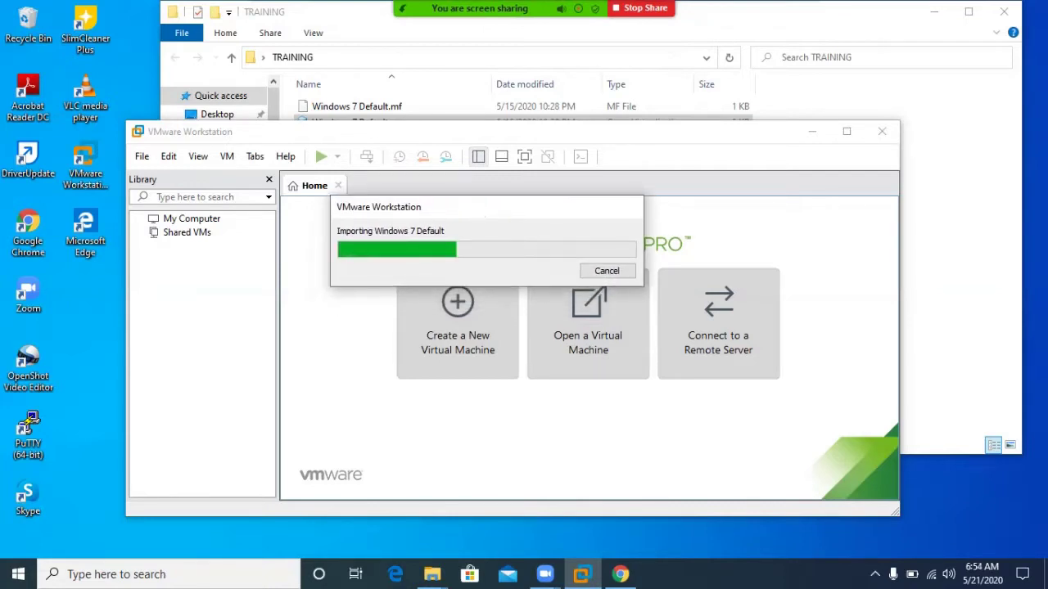
pyautogui.moveTo(476, 215); pyautogui.dragTo(487, 159)
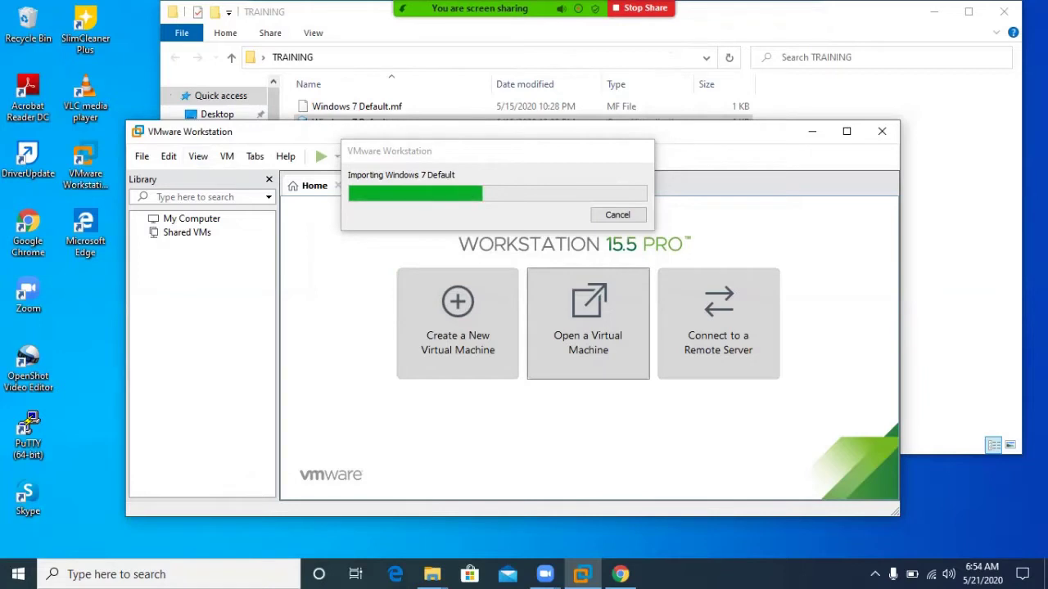
pyautogui.moveTo(523, 154); pyautogui.dragTo(461, 156)
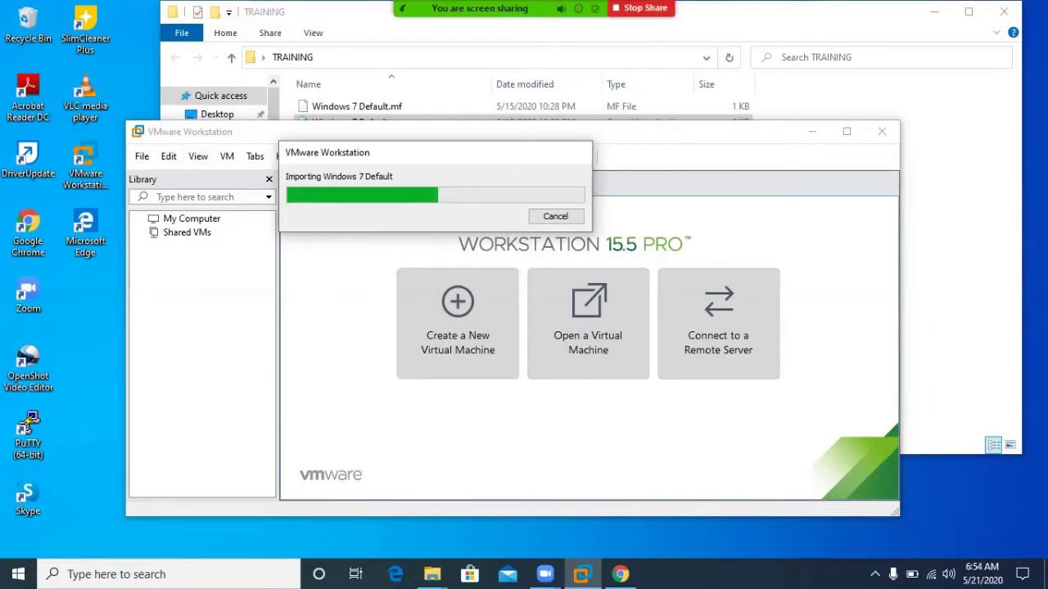
pyautogui.moveTo(574, 9)
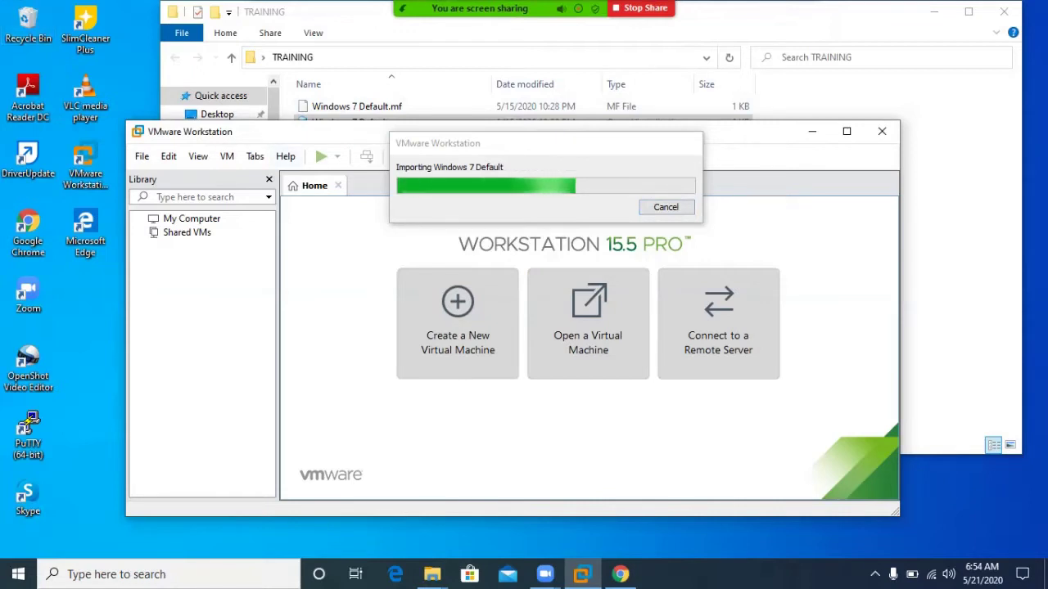
pyautogui.moveTo(491, 148); pyautogui.dragTo(484, 145)
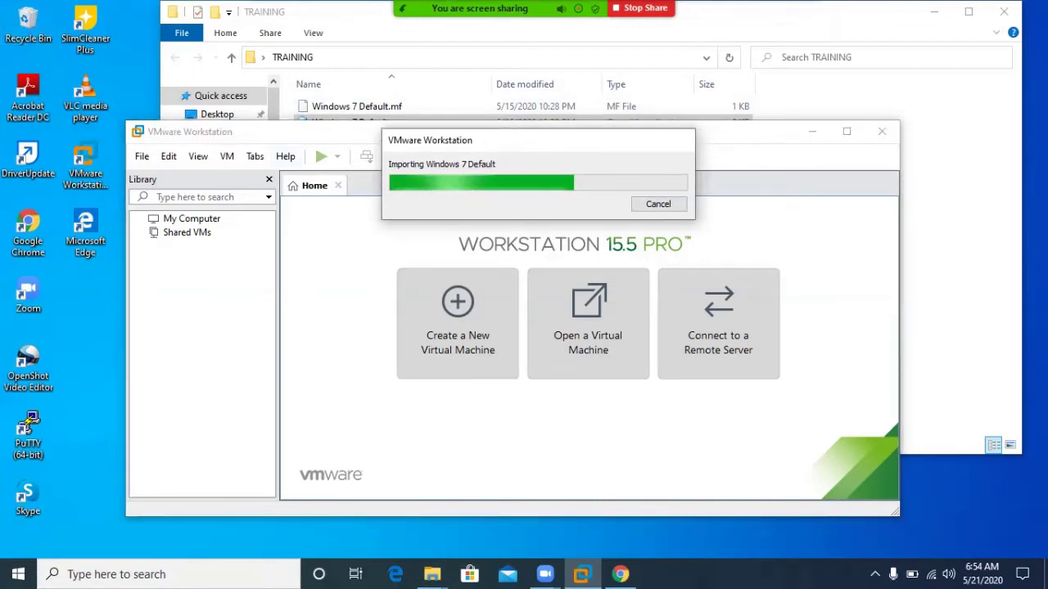
pyautogui.moveTo(521, 24)
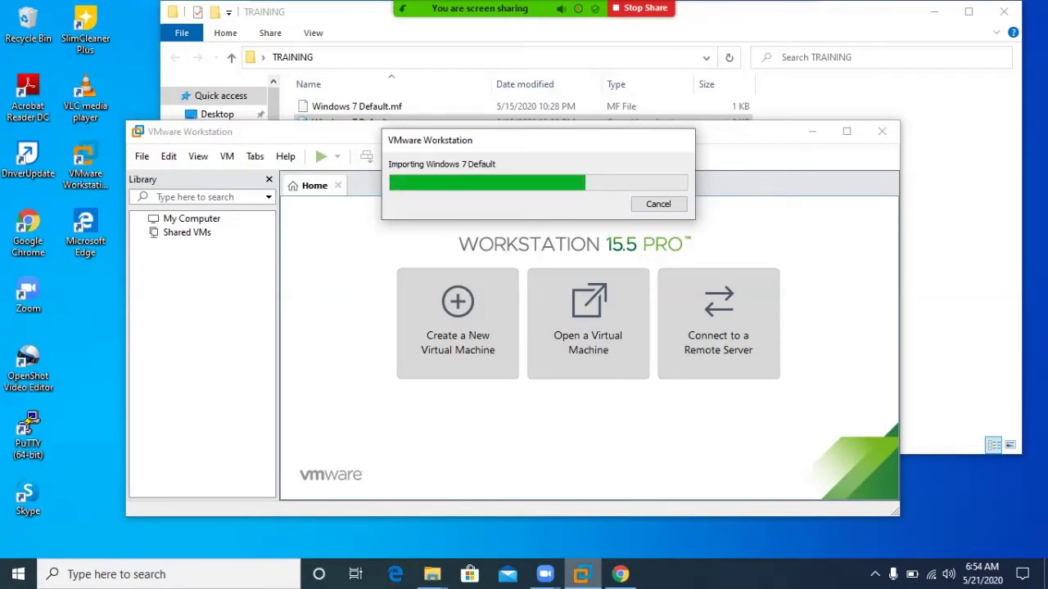
pyautogui.moveTo(568, 144); pyautogui.dragTo(503, 139)
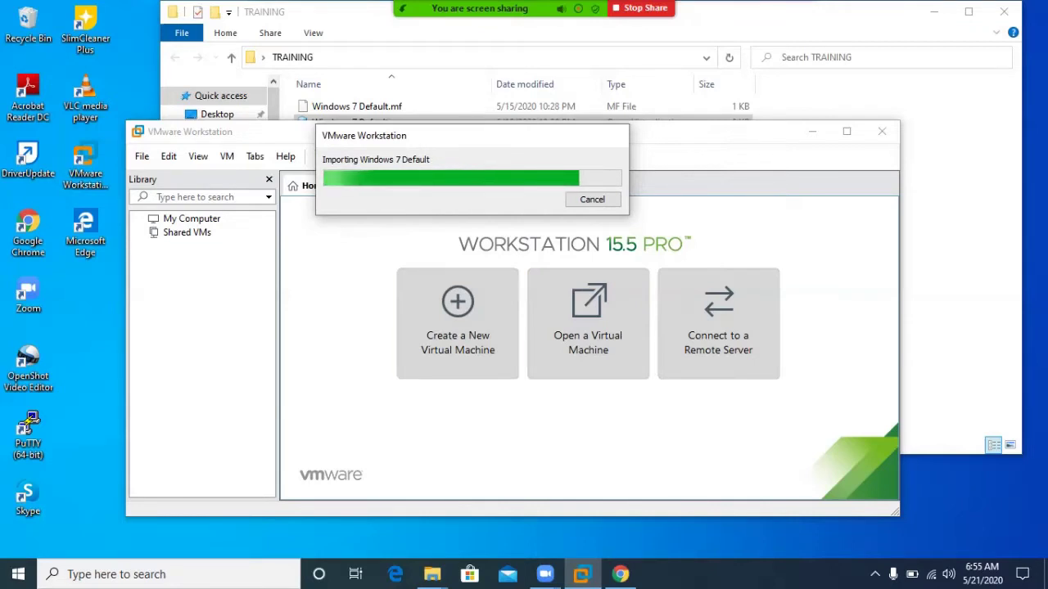
pyautogui.moveTo(381, 136); pyautogui.dragTo(381, 144)
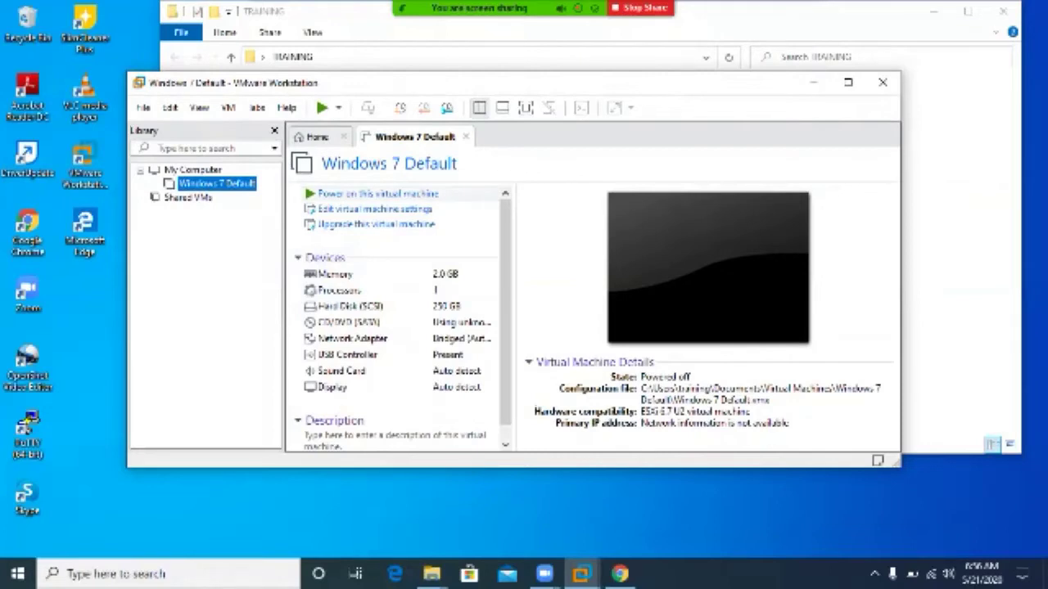
# Power on Windows 7 Default maximized, choose Start Windows Normally, and release keyboard control.
pyautogui.click(377, 193)
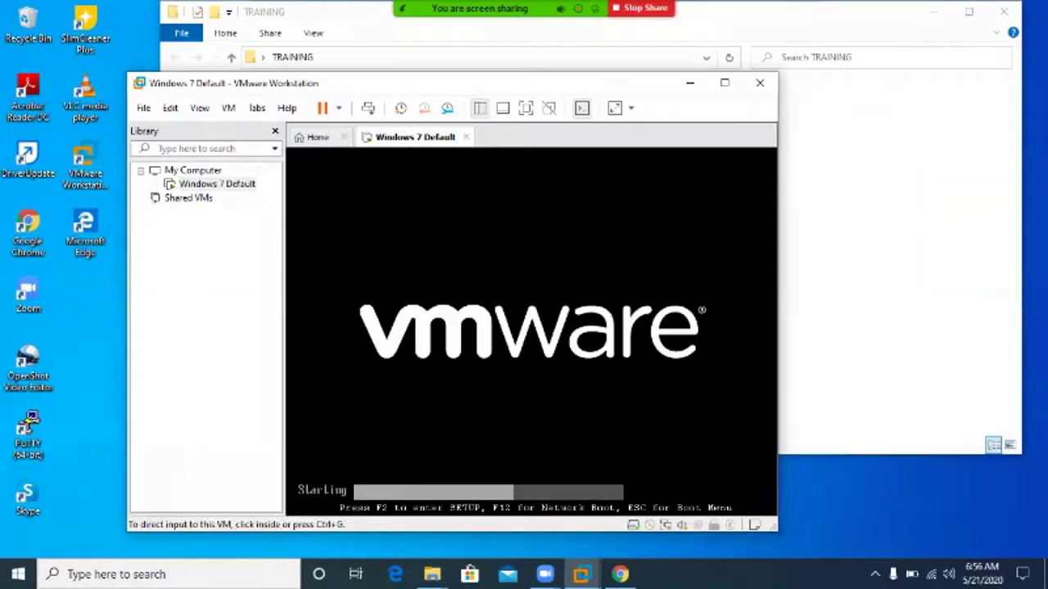
pyautogui.click(724, 83)
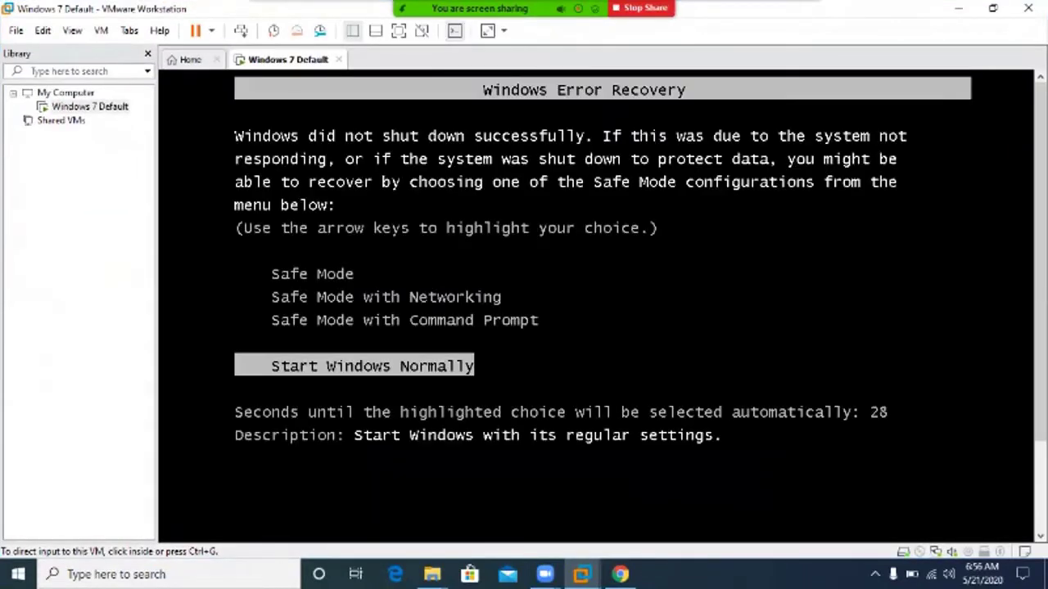
pyautogui.hotkey('ctrl', 'g')
pyautogui.press('Return')
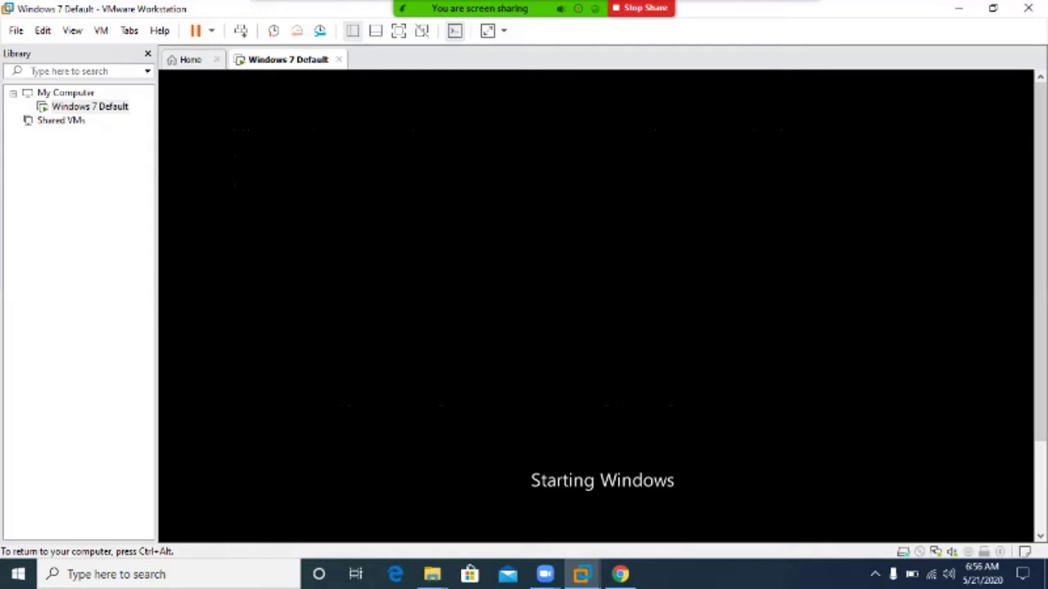
pyautogui.hotkey('ctrl', 'alt')
pyautogui.hotkey('alt', 'f')
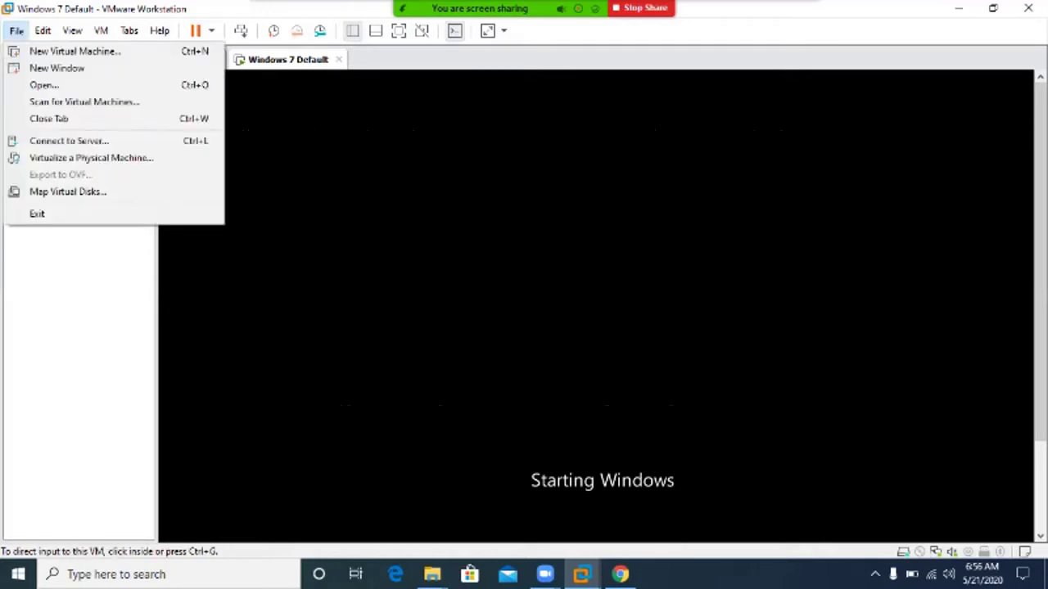
# Start a Typical new virtual machine using installer disc image mikrotik-6.45.9.iso from Downloads.
pyautogui.press('Down')
pyautogui.press('Return')
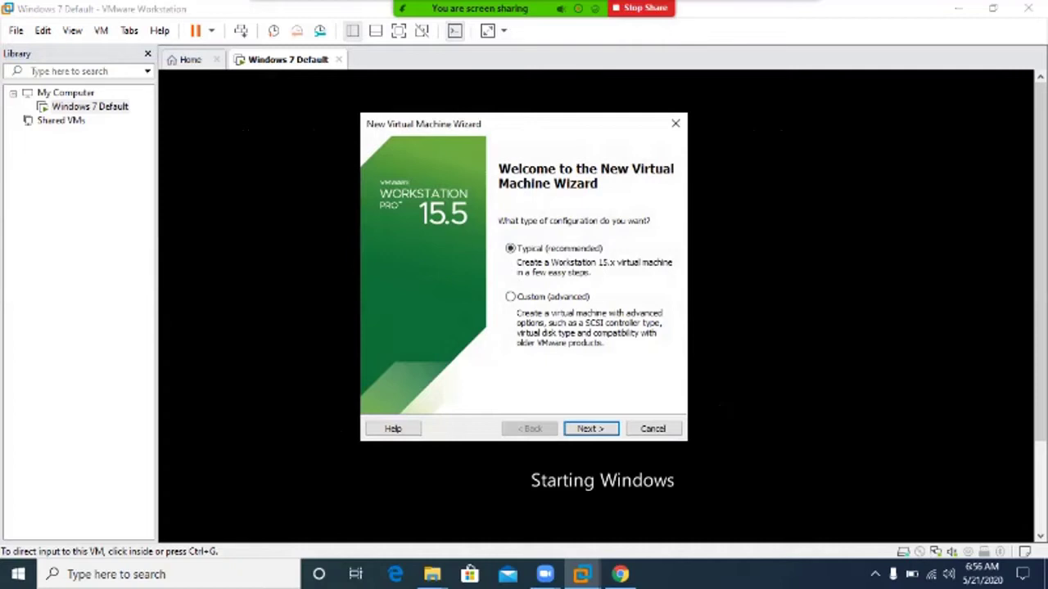
pyautogui.press('Return')
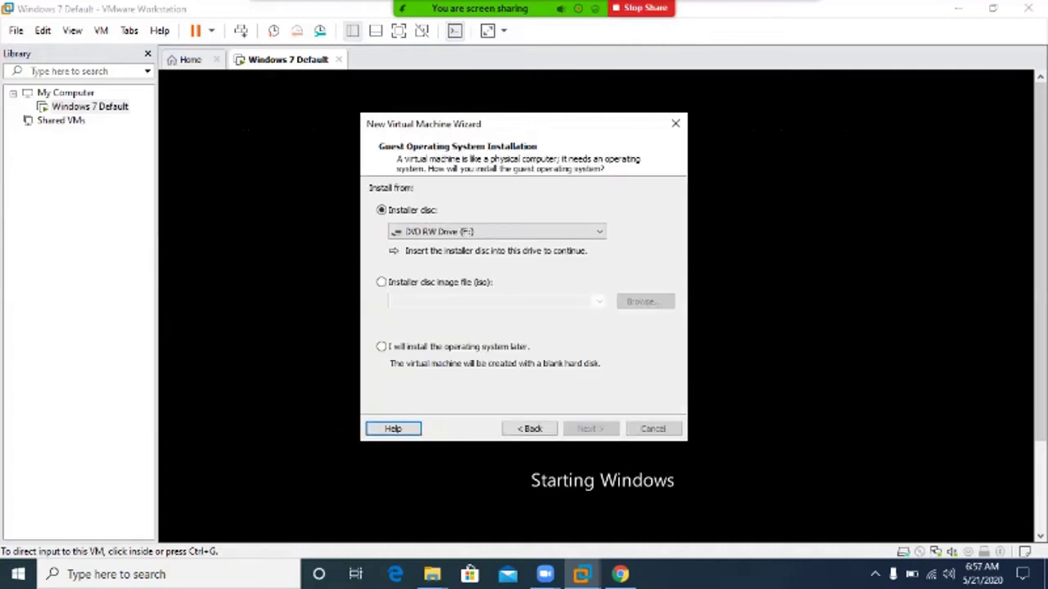
pyautogui.hotkey('alt', 'm')
pyautogui.press('Tab')
pyautogui.press('Tab')
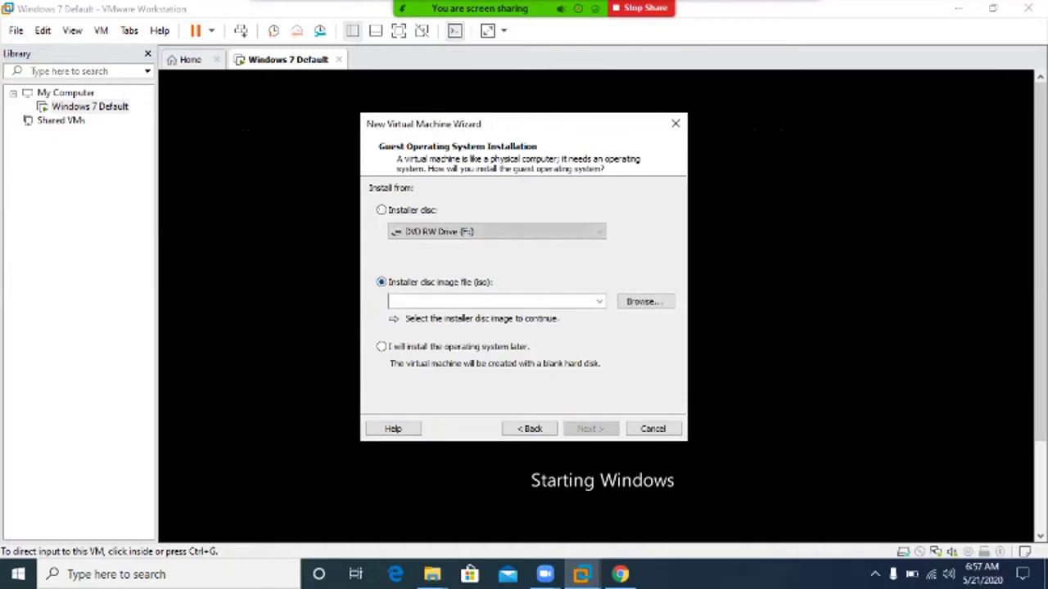
pyautogui.press('Return')
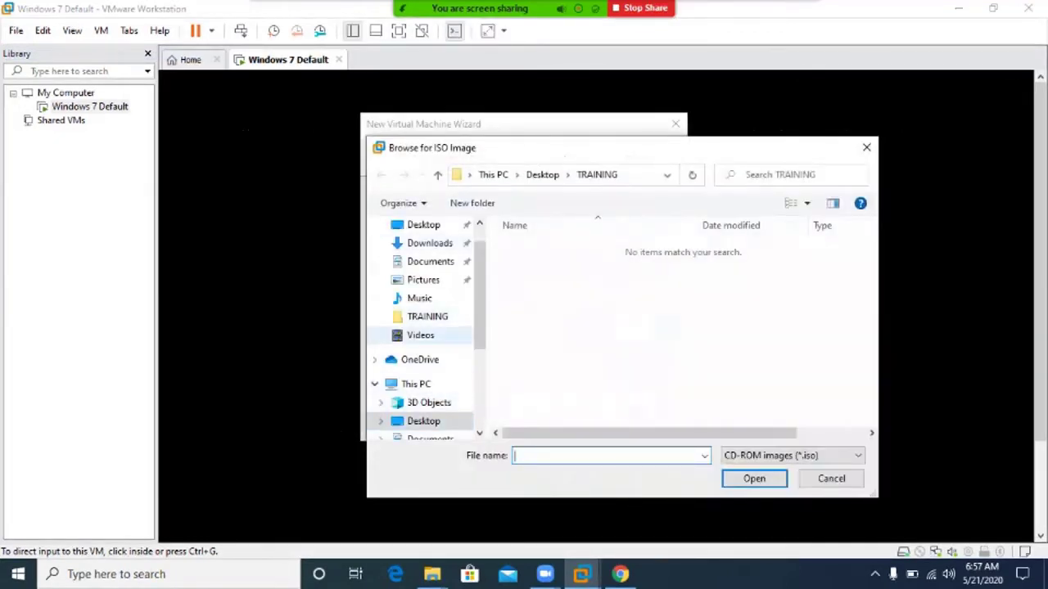
pyautogui.scroll(-2, 426, 344)
pyautogui.click(429, 347)
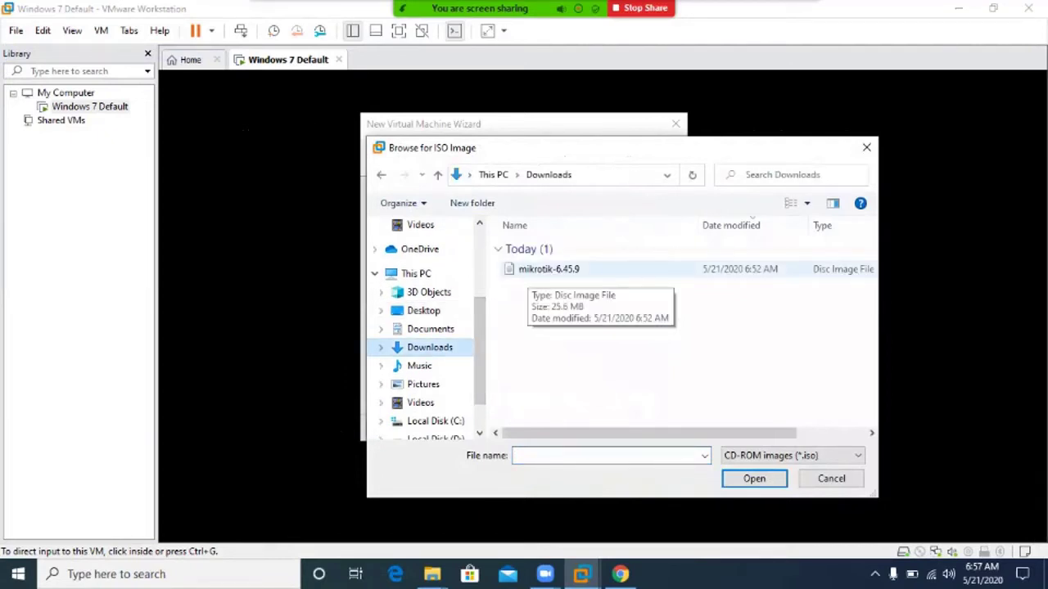
pyautogui.doubleClick(549, 269)
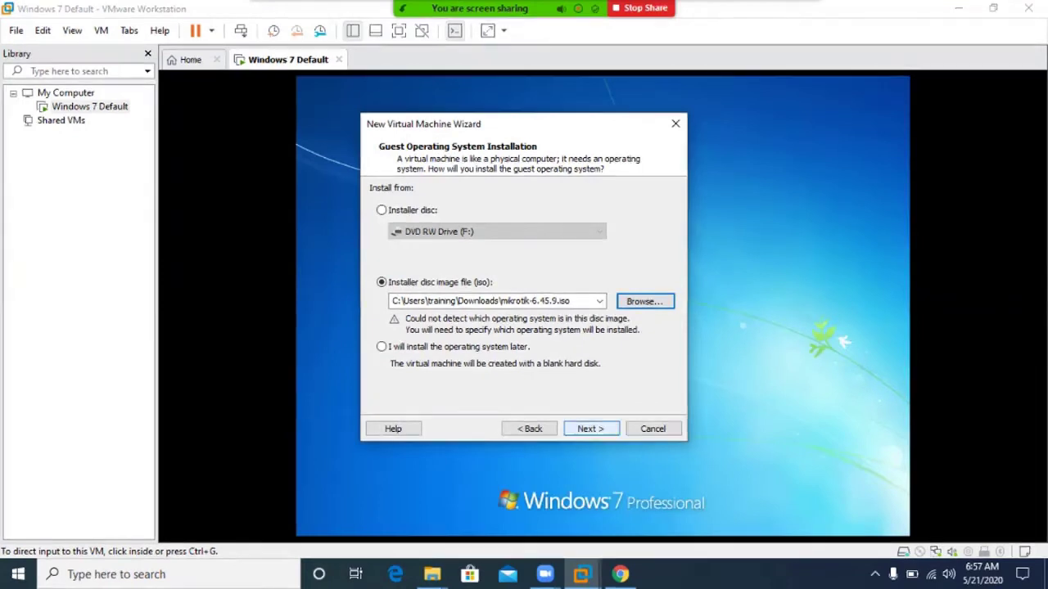
# Set the guest operating system to Other with version Other and continue.
pyautogui.press('Return')
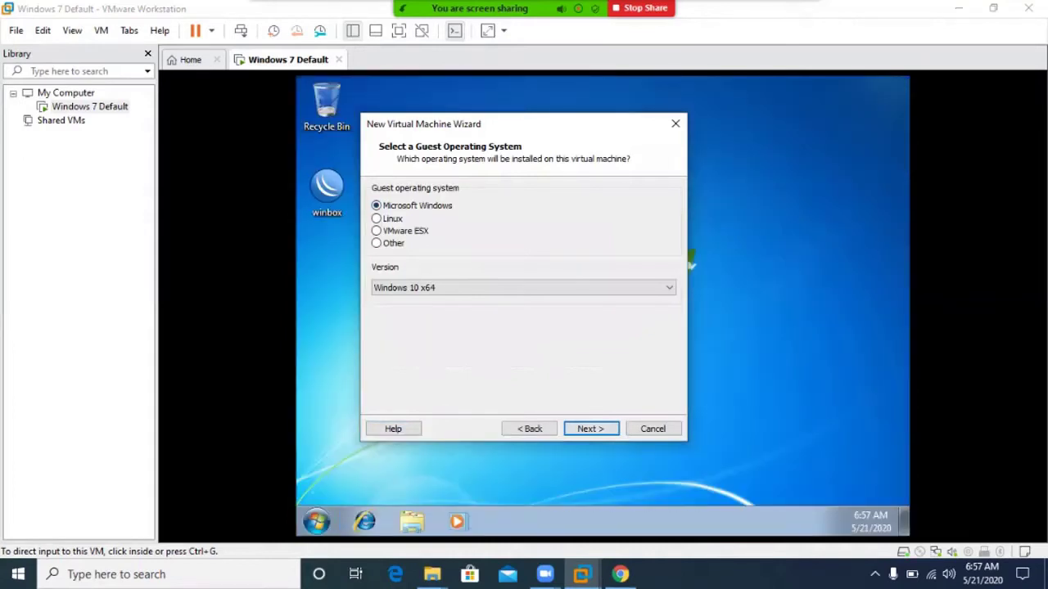
pyautogui.press('Down')
pyautogui.press('Down')
pyautogui.press('Up')
pyautogui.press('Up')
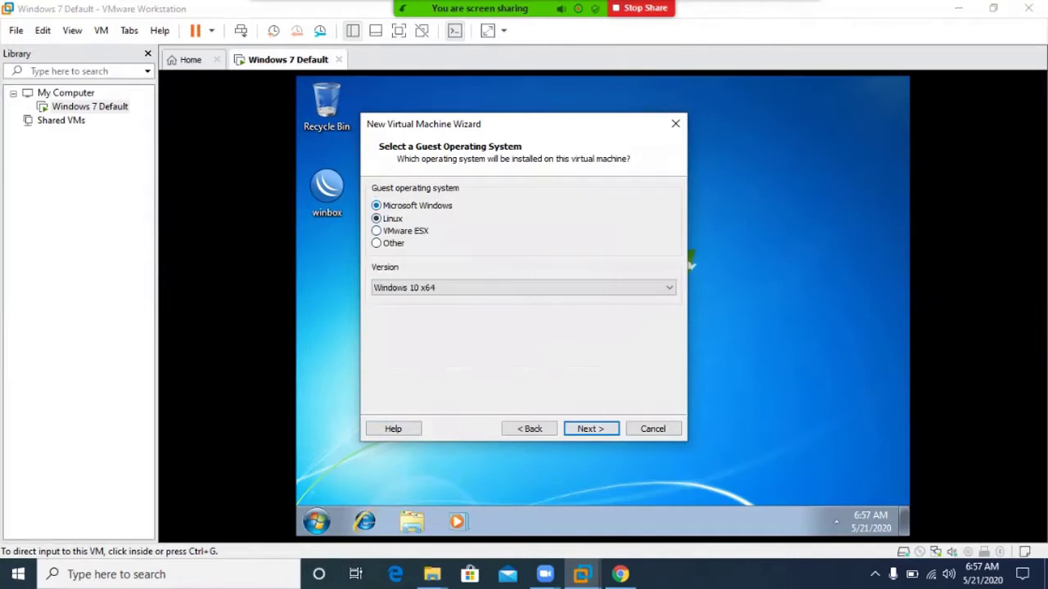
pyautogui.press('Down')
pyautogui.press('Down')
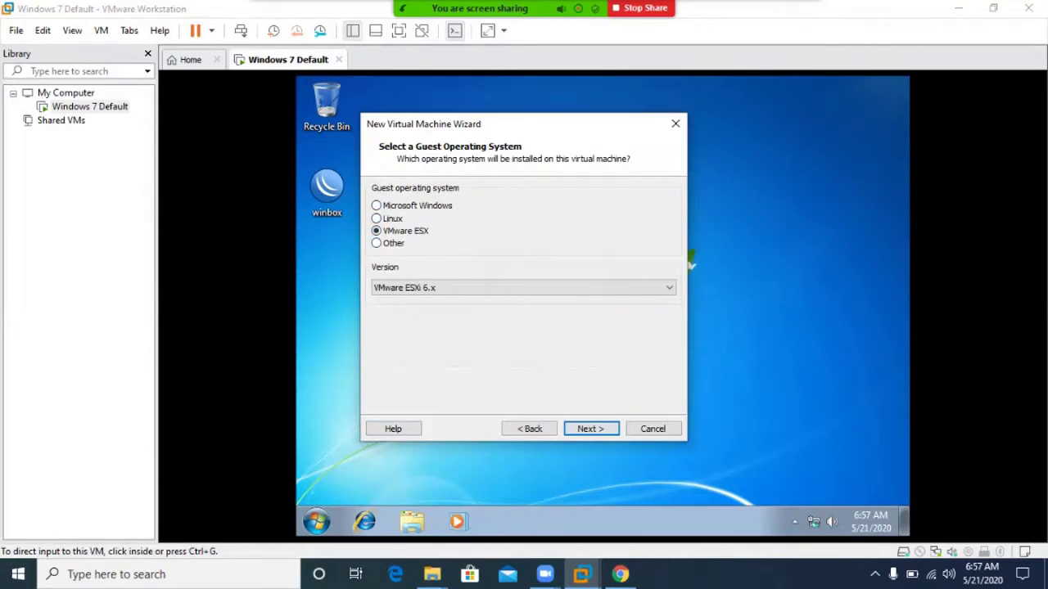
pyautogui.press('Down')
pyautogui.press('Tab')
pyautogui.hotkey('alt', 'Down')
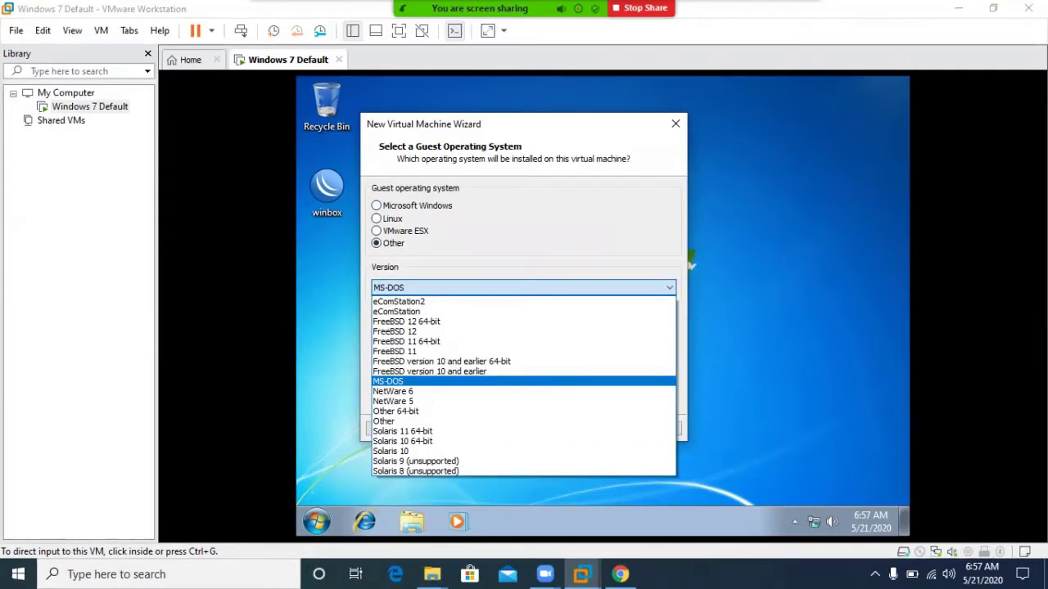
pyautogui.press('Down')
pyautogui.press('Down')
pyautogui.press('Down')
pyautogui.press('Down')
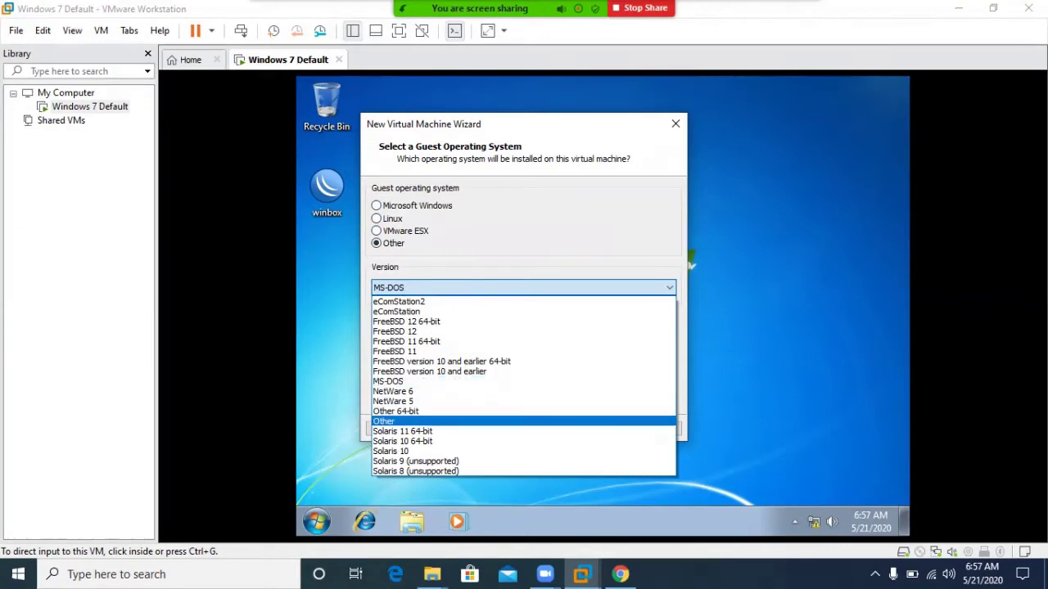
pyautogui.press('Return')
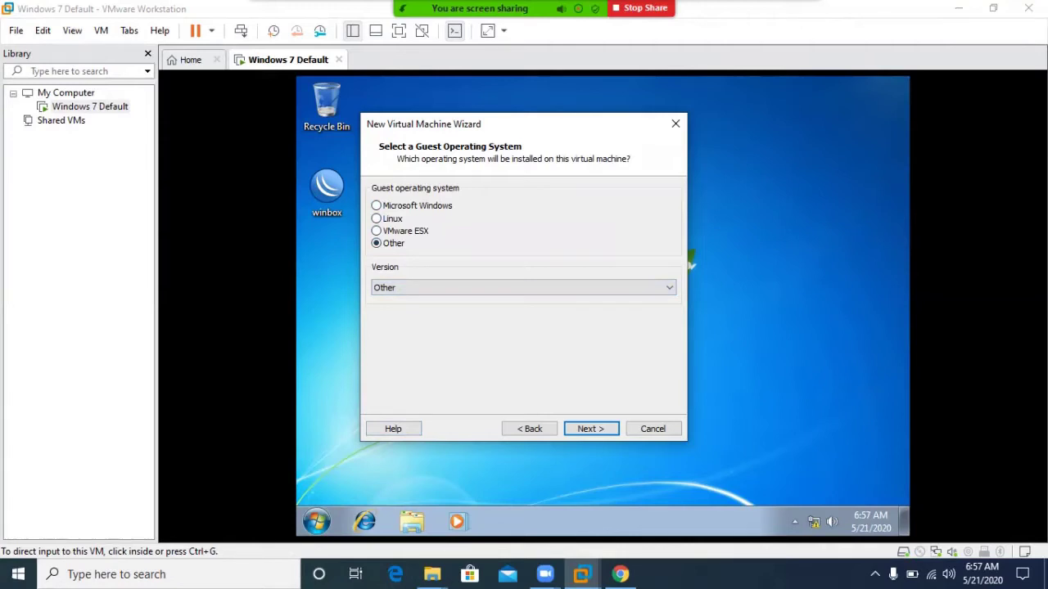
pyautogui.press('Return')
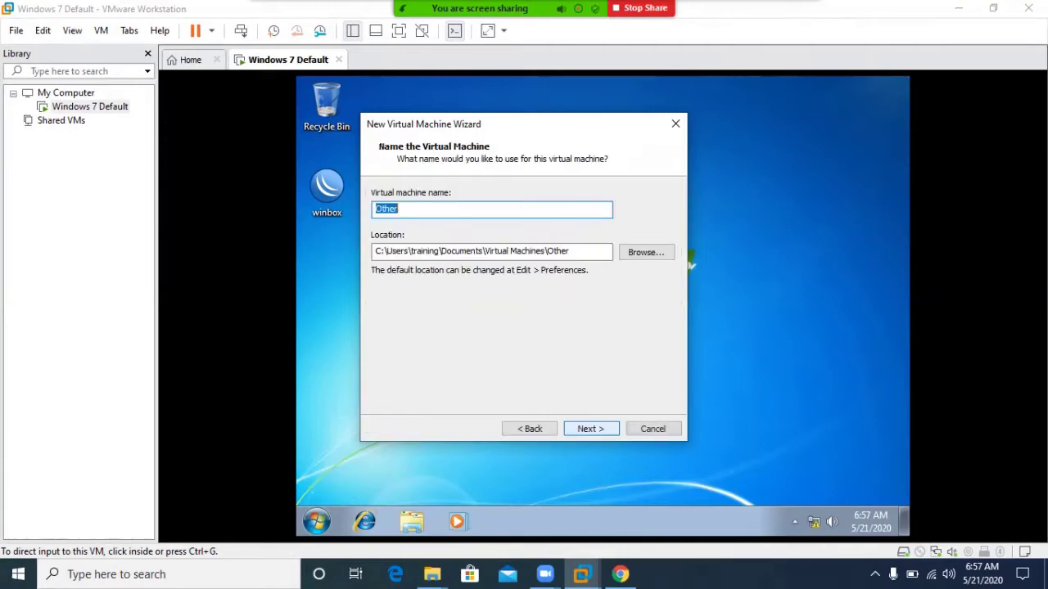
# Name the virtual machine 'Mikrotik Training'.
pyautogui.write('Mikrot')
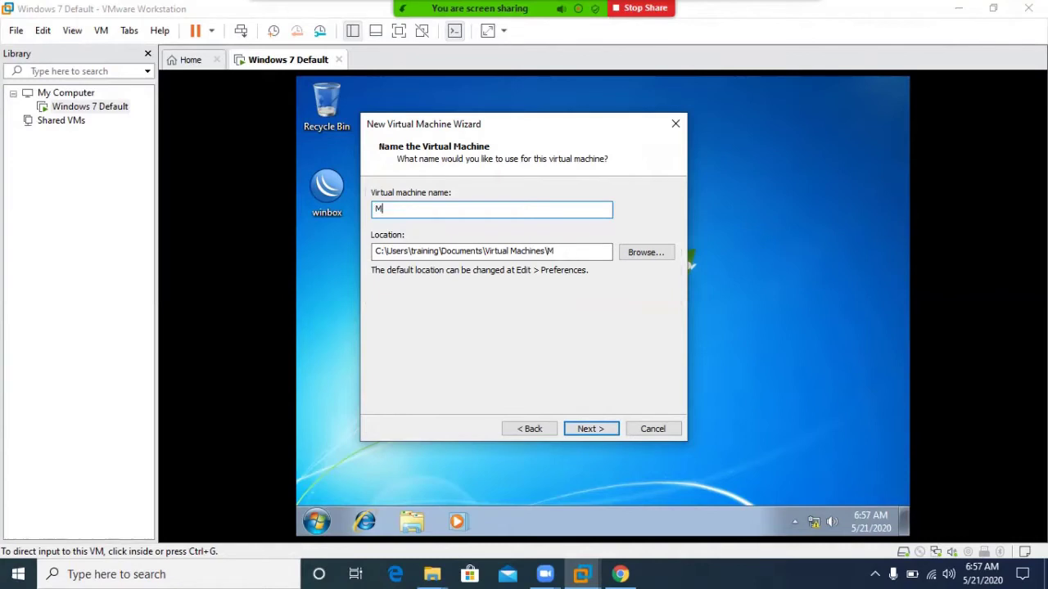
pyautogui.press('BackSpace')
pyautogui.write('tik Trian')
pyautogui.press('BackSpace')
pyautogui.press('BackSpace')
pyautogui.press('BackSpace')
pyautogui.press('BackSpace')
pyautogui.write('raigi')
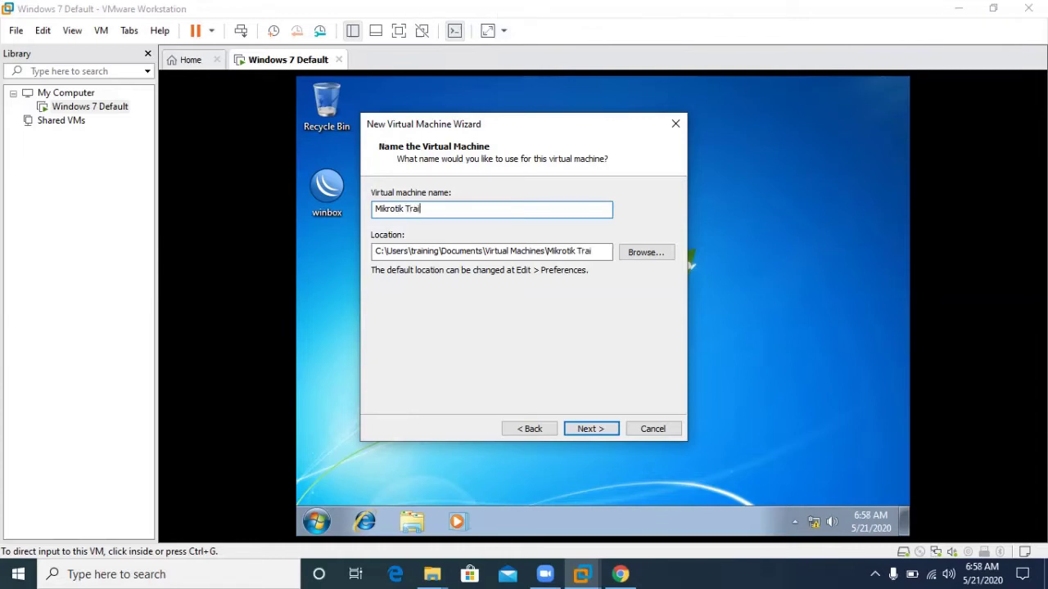
pyautogui.press('BackSpace')
pyautogui.press('BackSpace')
pyautogui.write('ni')
pyautogui.press('BackSpace')
pyautogui.press('BackSpace')
pyautogui.write('ning')
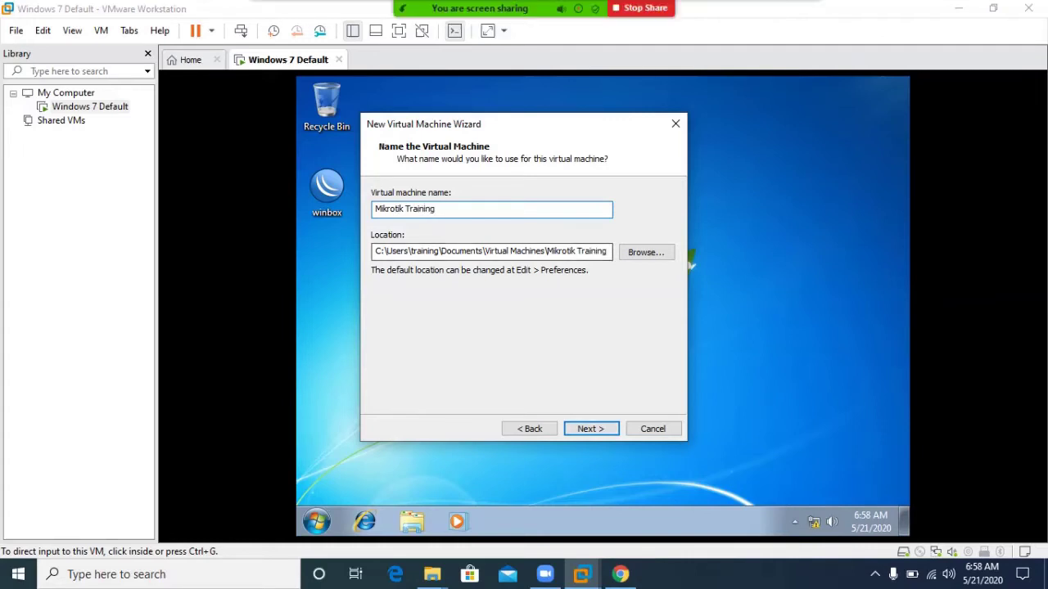
pyautogui.press('Return')
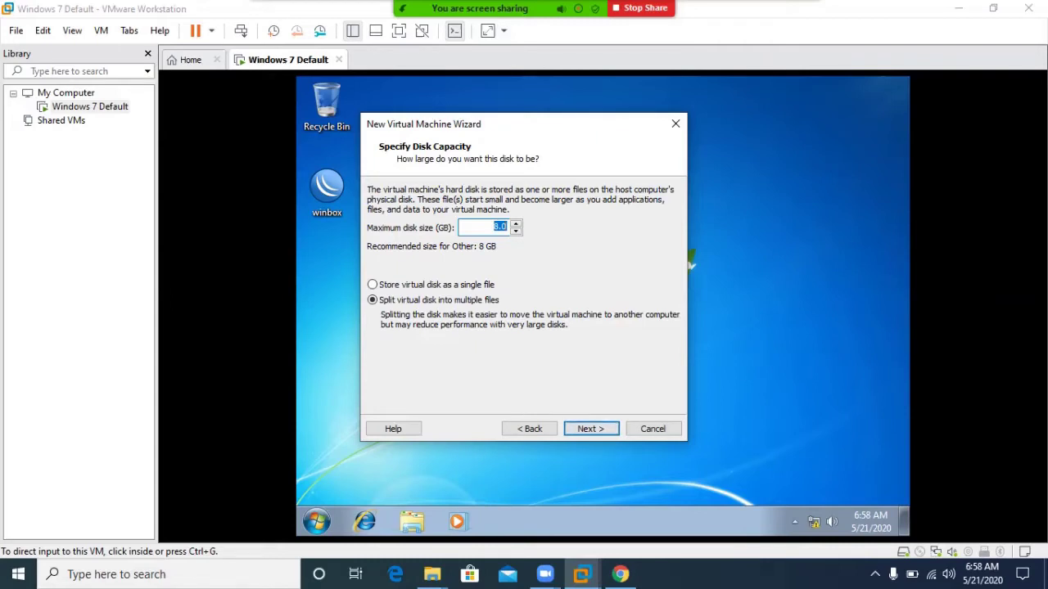
# Give it a 20 GB disk stored as a single file and choose Customize Hardware.
pyautogui.press('Down')
pyautogui.press('BackSpace')
pyautogui.press('BackSpace')
pyautogui.press('BackSpace')
pyautogui.write('20')
pyautogui.click(373, 284)
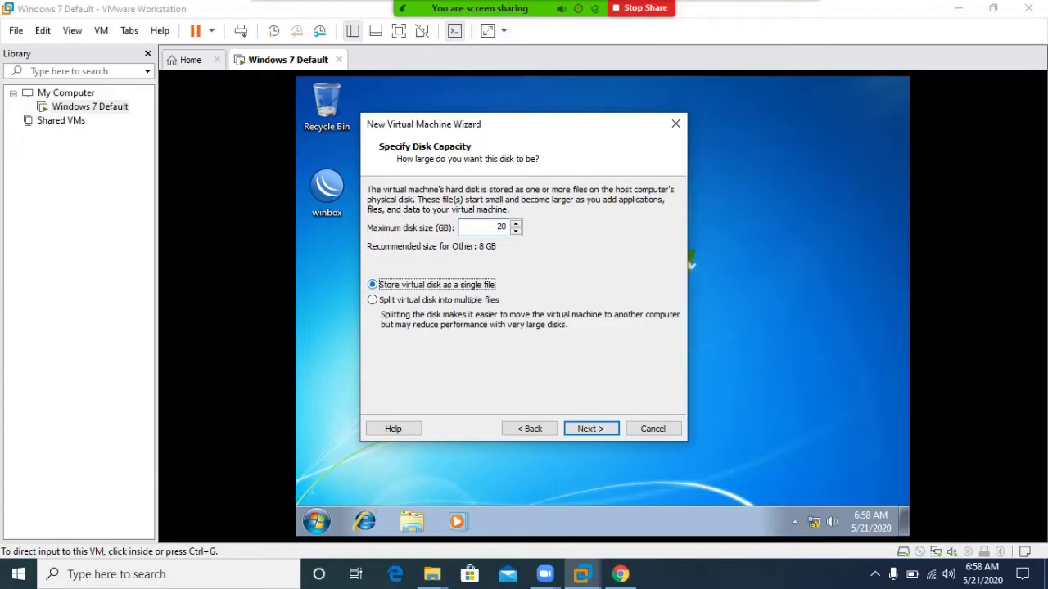
pyautogui.press('Tab')
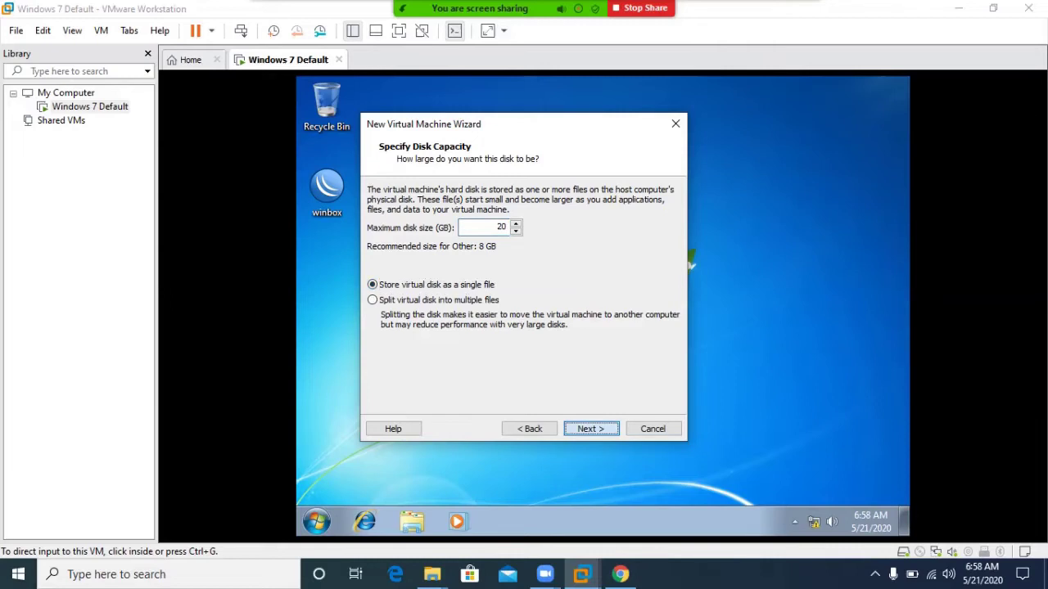
pyautogui.press('Return')
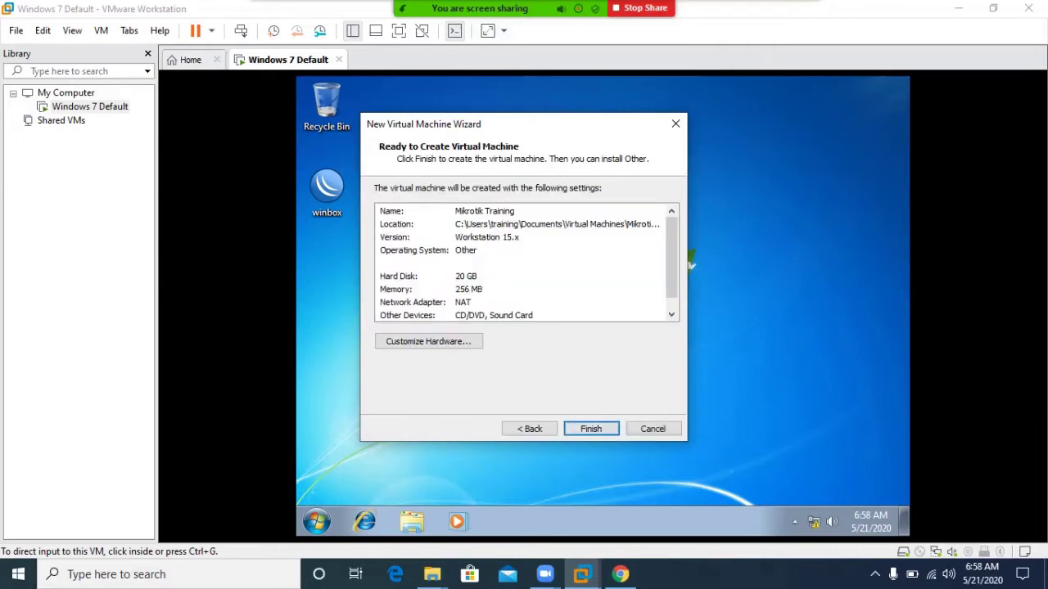
pyautogui.scroll(-1, 690, 262)
pyautogui.press('Tab')
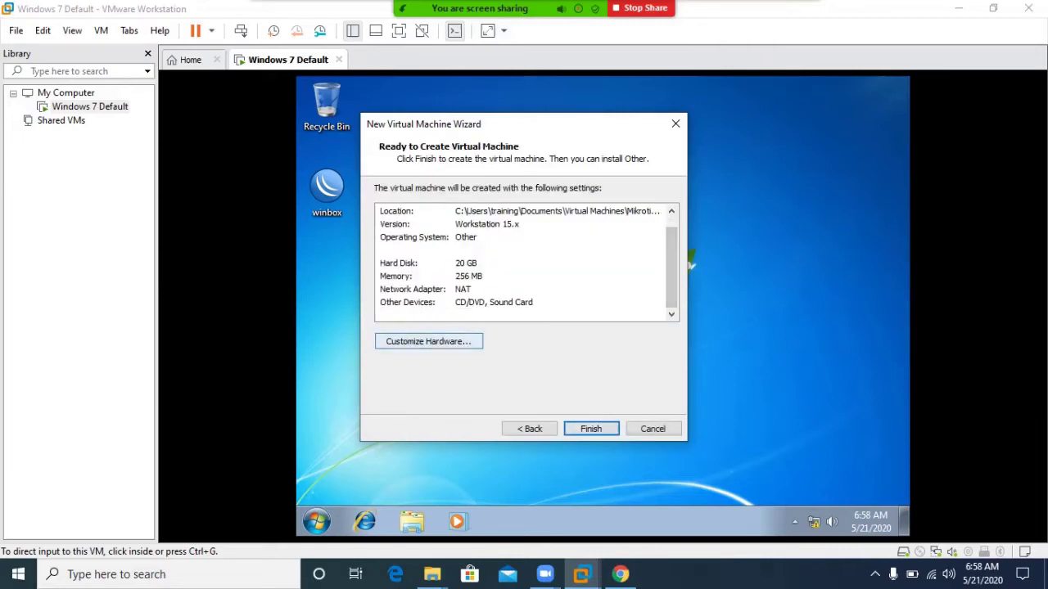
pyautogui.press('Return')
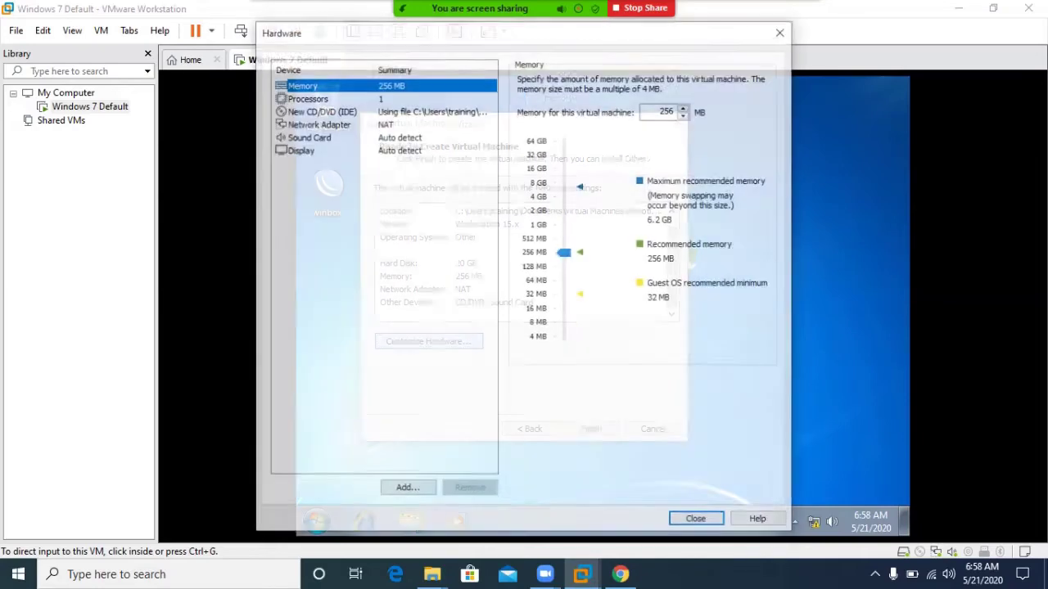
# Add a second Network Adapter through the Add Hardware Wizard, leaving it on NAT.
pyautogui.click(318, 123)
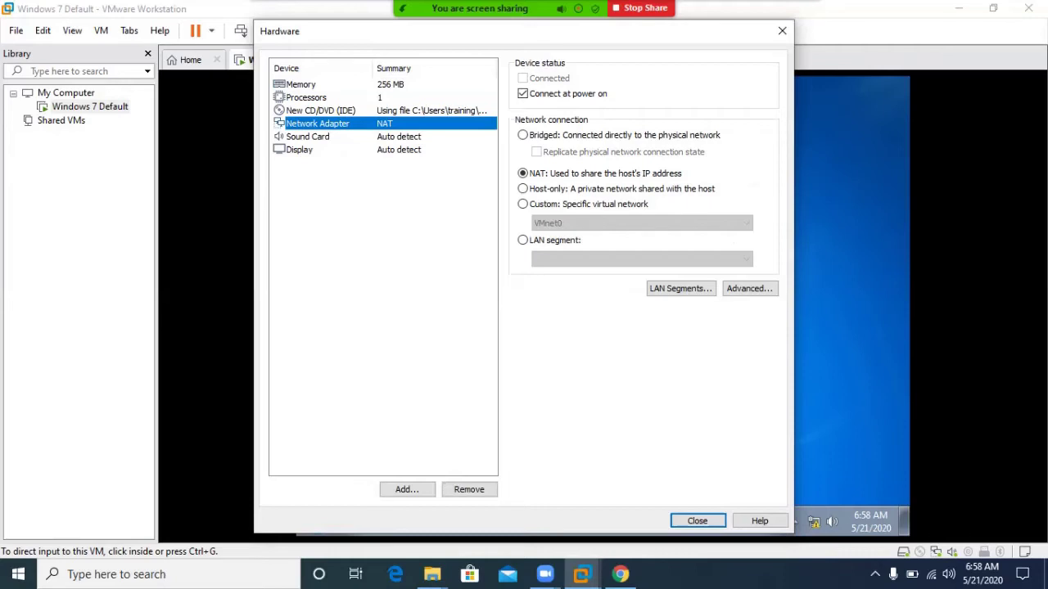
pyautogui.click(407, 490)
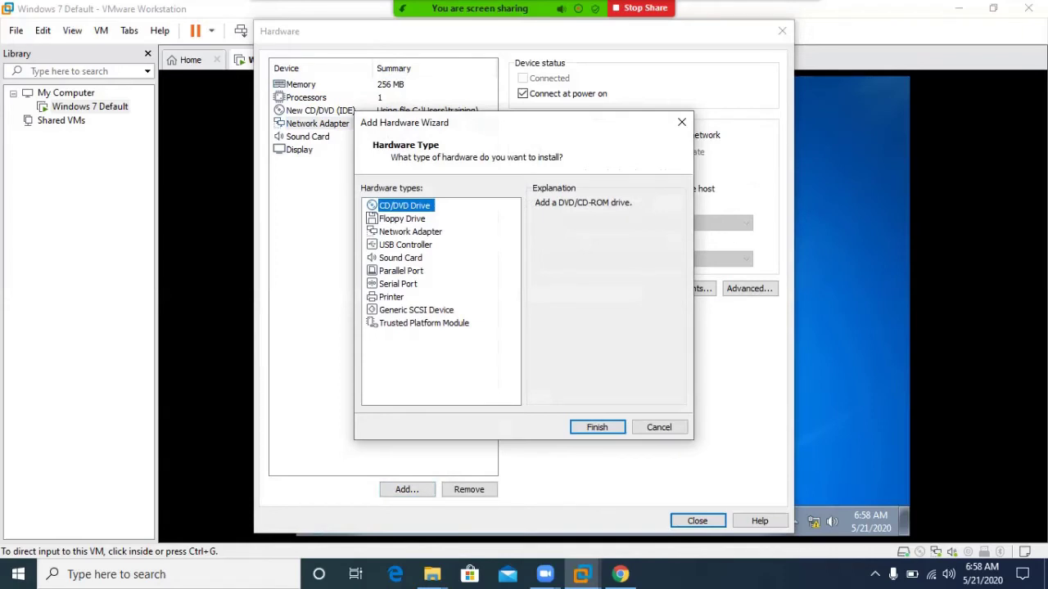
pyautogui.click(410, 232)
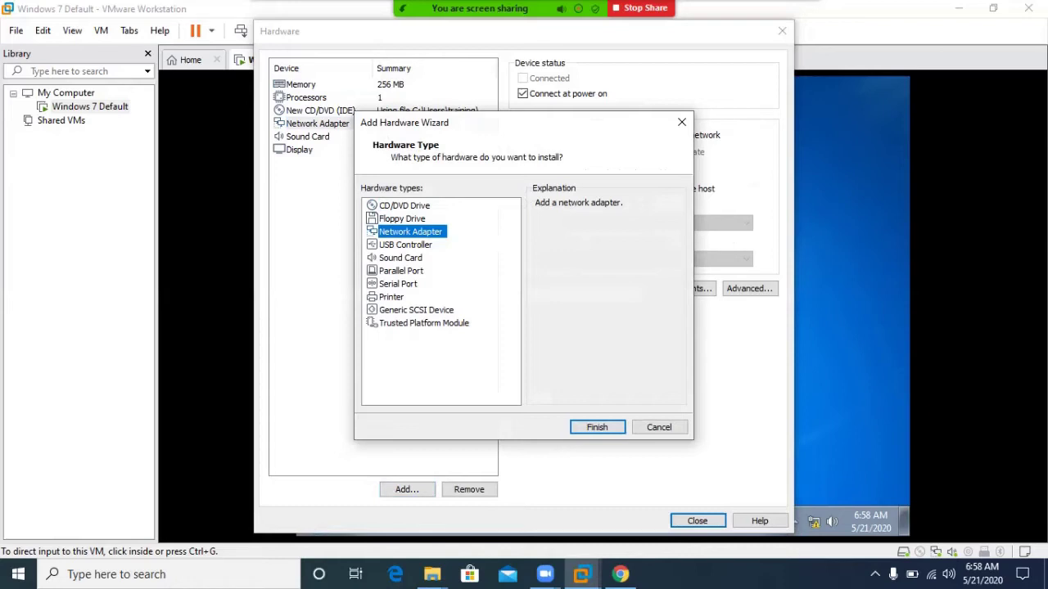
pyautogui.click(596, 427)
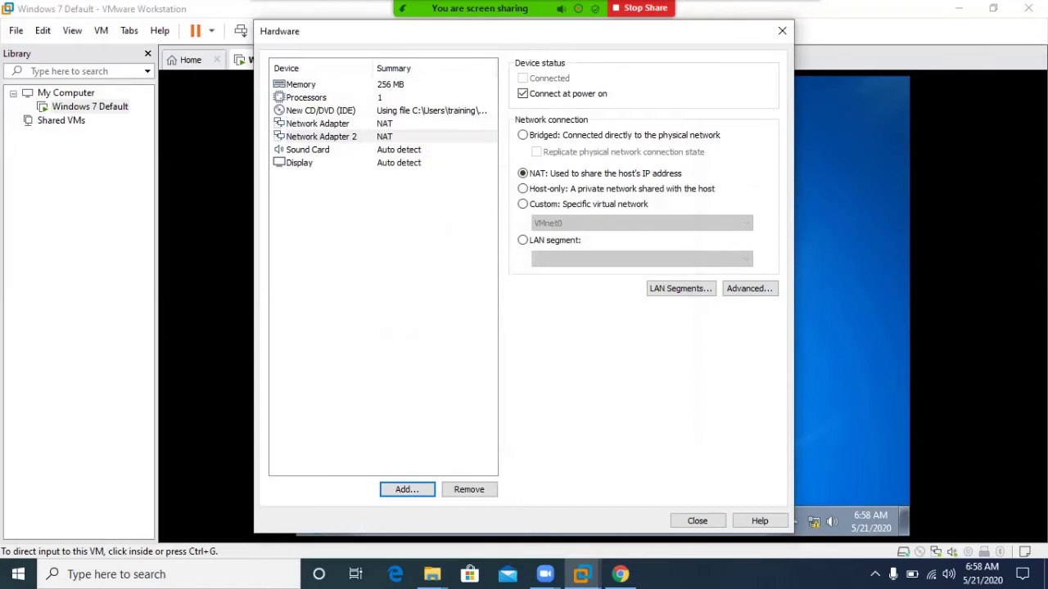
pyautogui.click(318, 123)
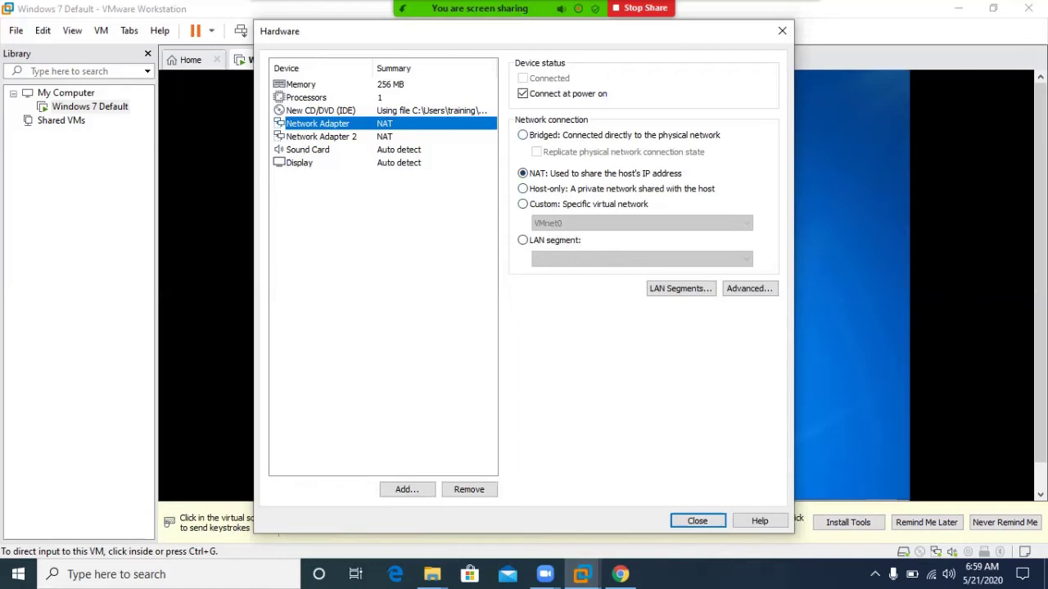
# Set the first network adapter to Bridged, replicating the physical network connection state.
pyautogui.click(522, 135)
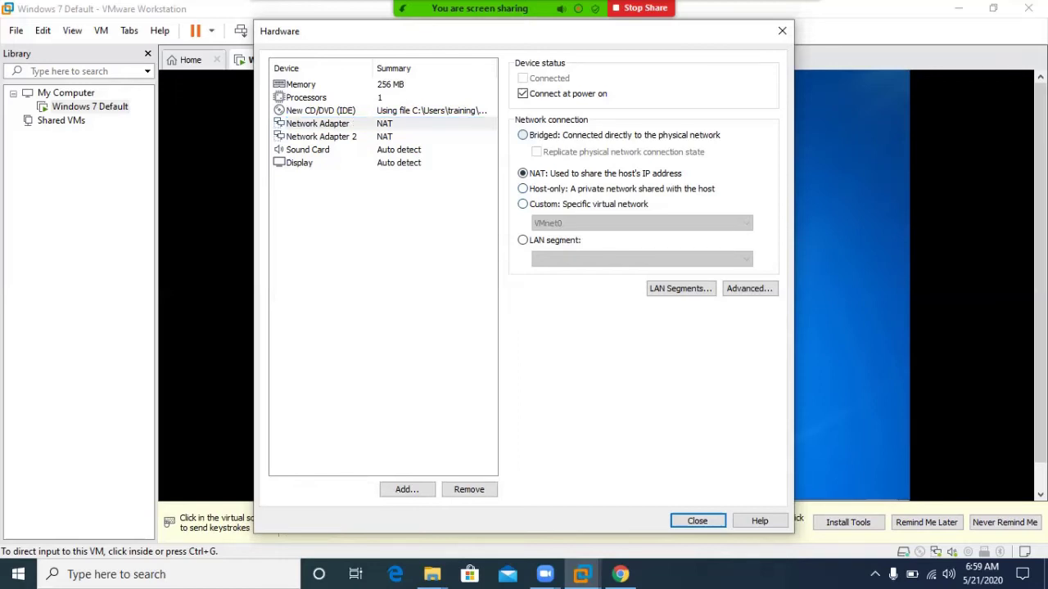
pyautogui.click(536, 153)
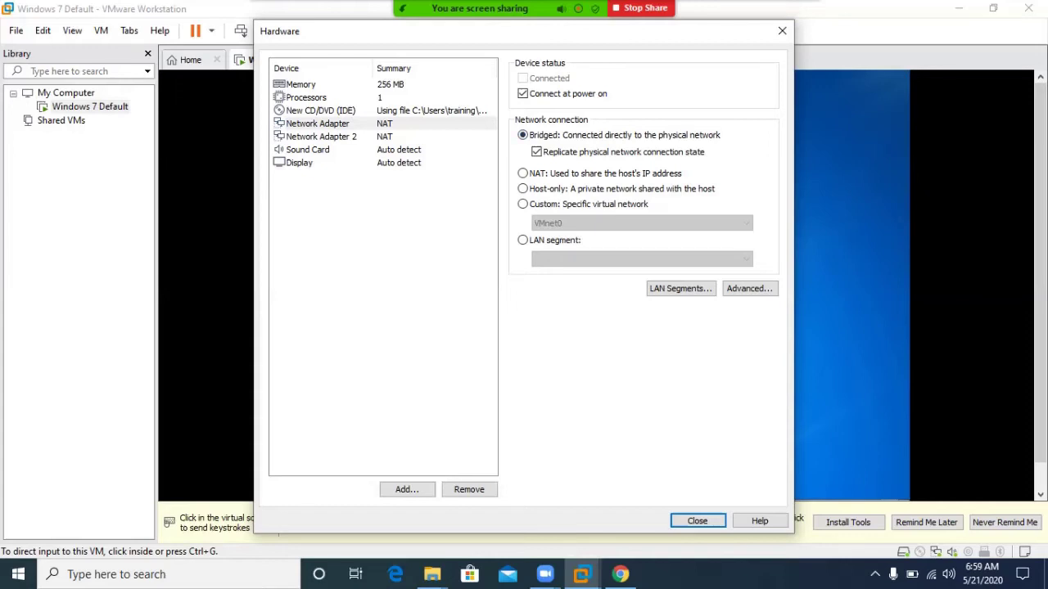
pyautogui.click(321, 136)
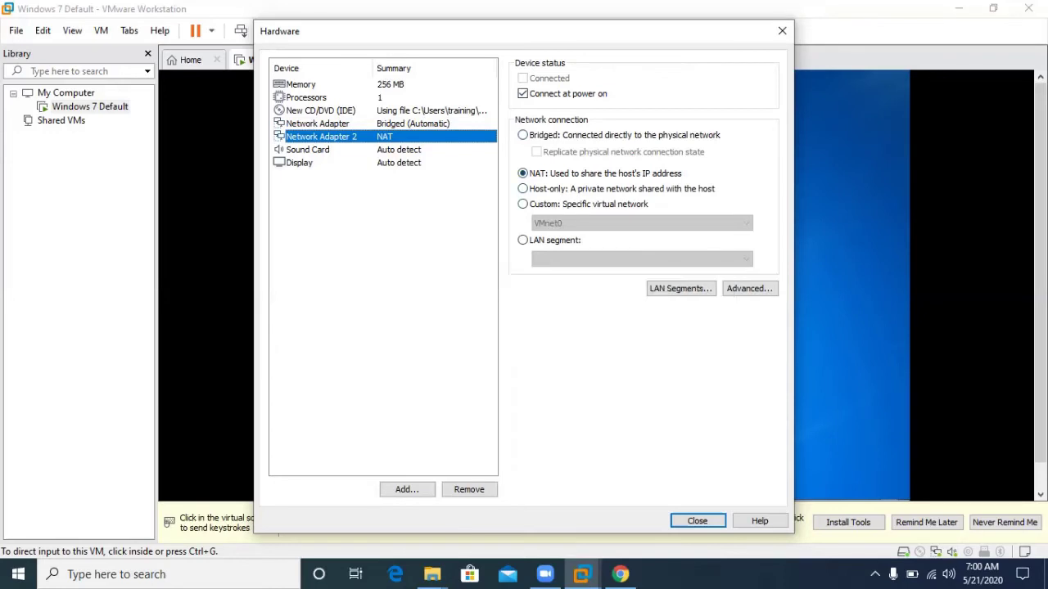
# Put Network Adapter 2 on Custom VMnet2 and close Hardware to review the summary.
pyautogui.click(522, 204)
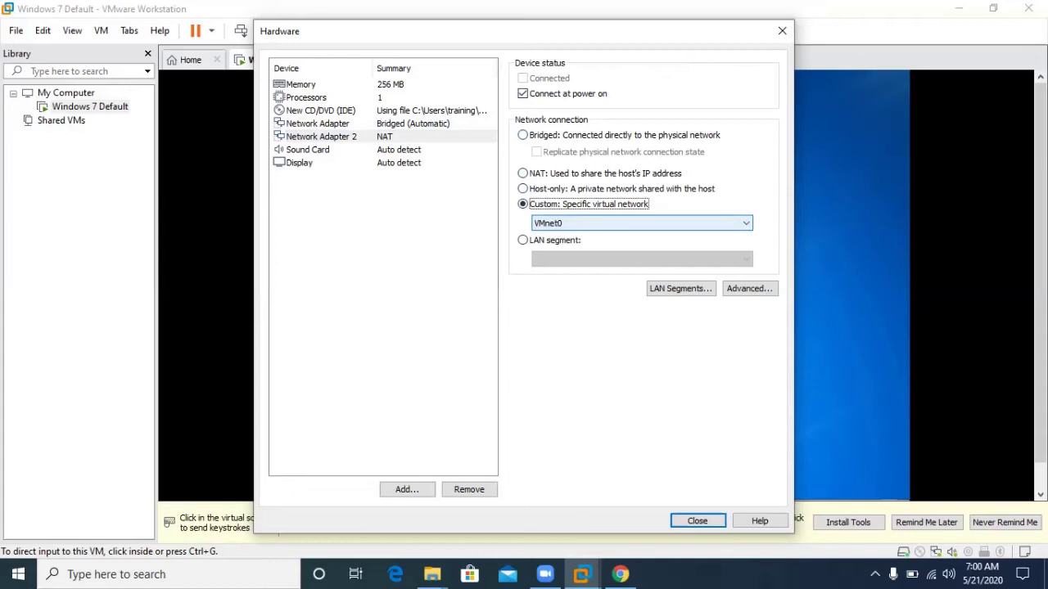
pyautogui.click(641, 222)
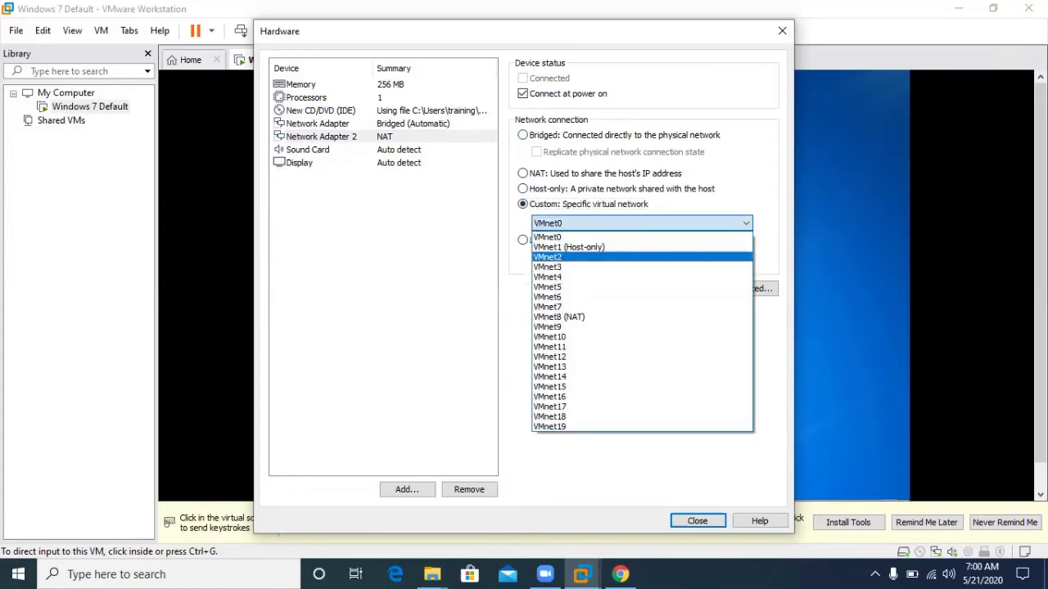
pyautogui.press('Return')
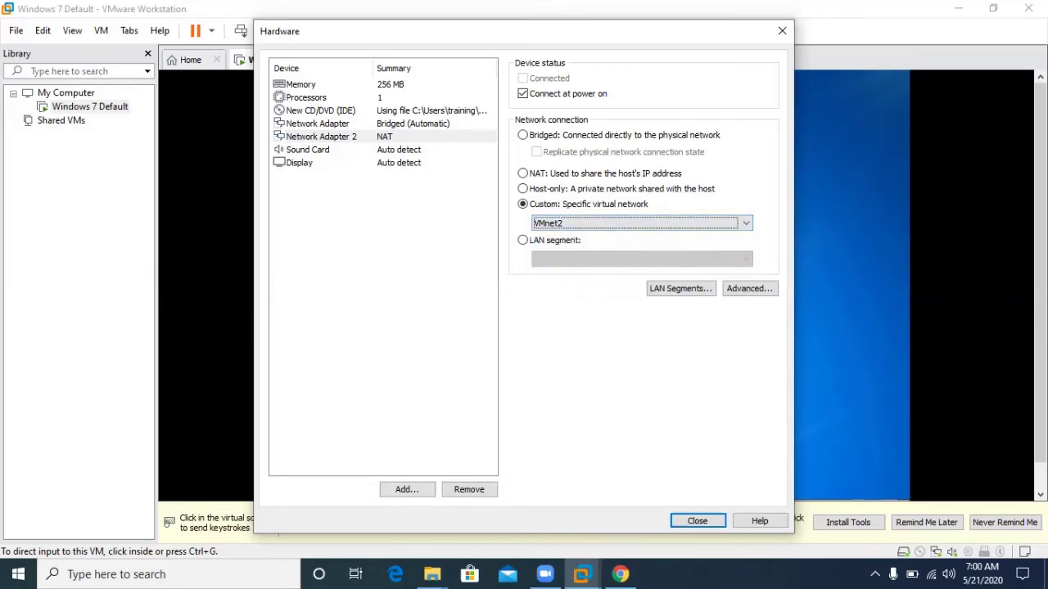
pyautogui.click(697, 521)
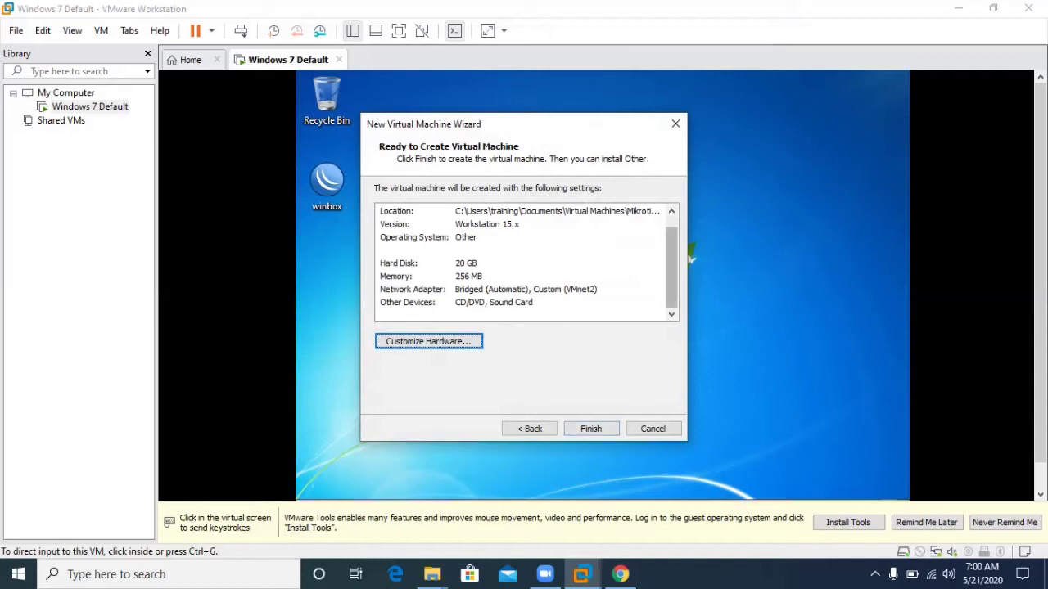
pyautogui.scroll(1, 526, 262)
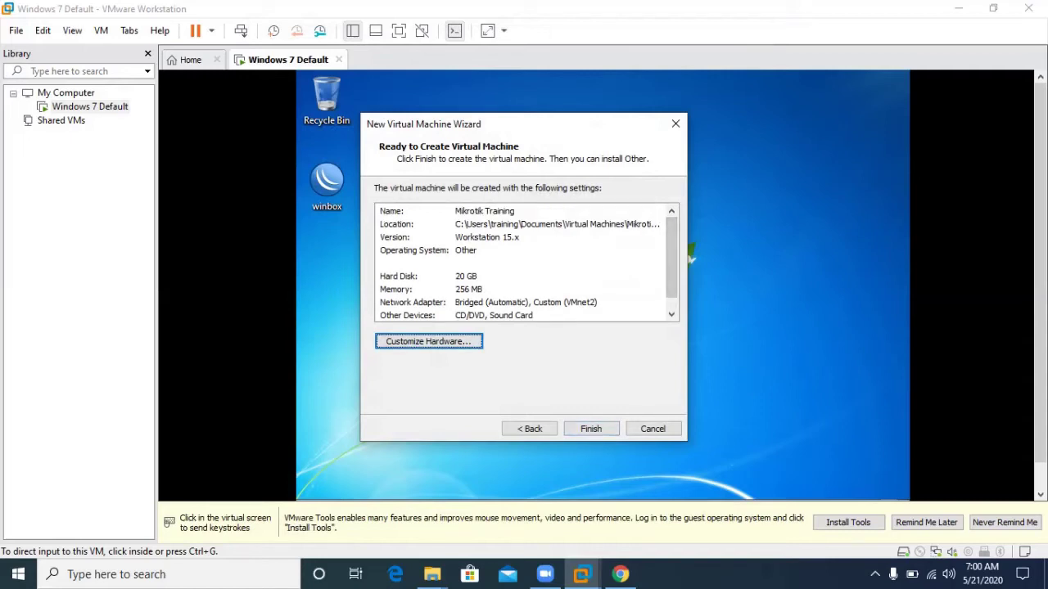
pyautogui.click(524, 302)
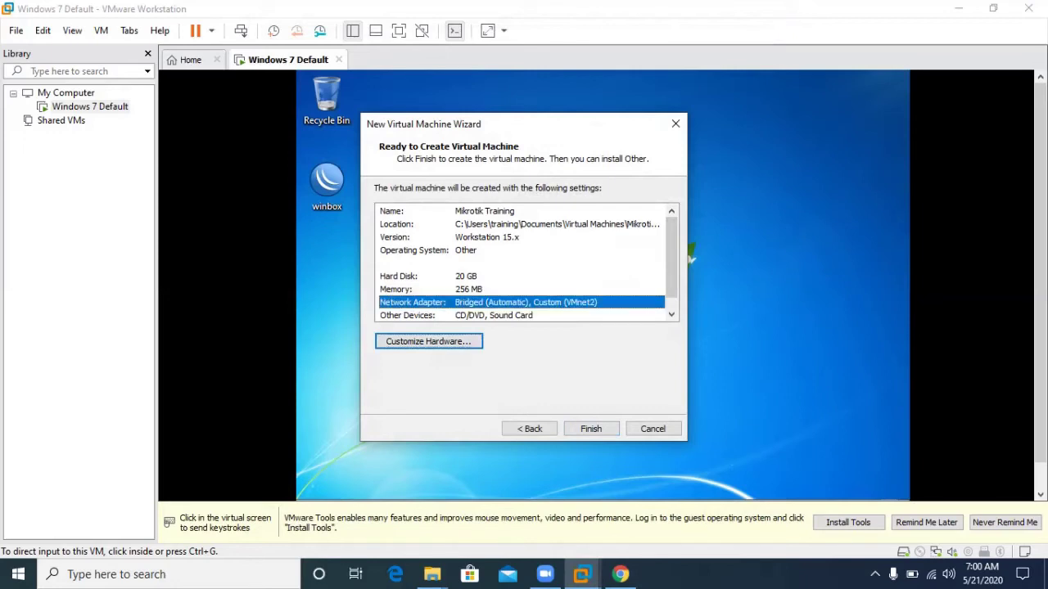
# Confirm the summary page to create the Mikrotik Training VM.
pyautogui.scroll(-1, 526, 262)
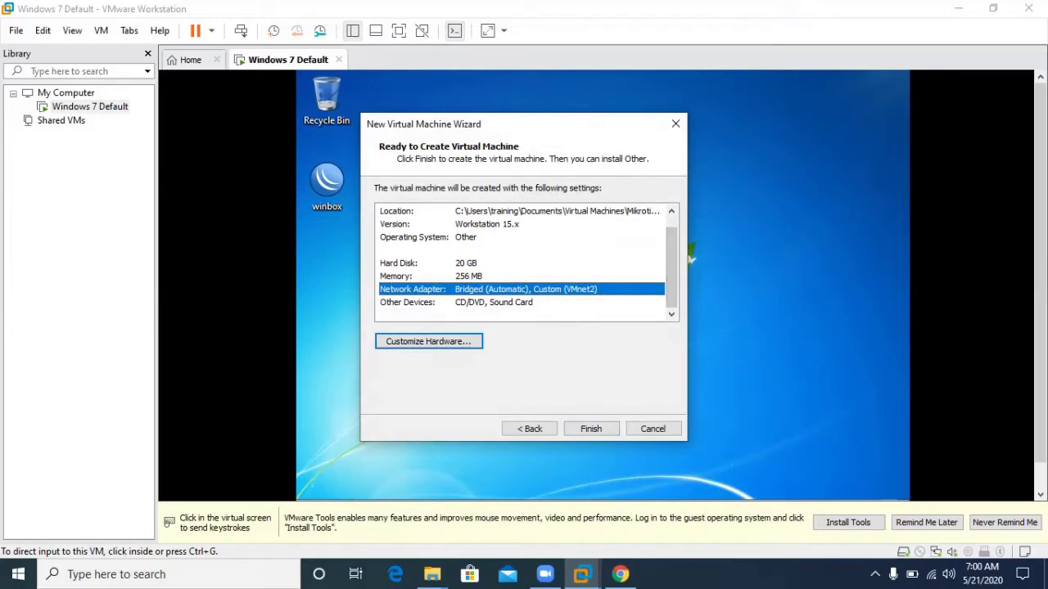
pyautogui.click(591, 429)
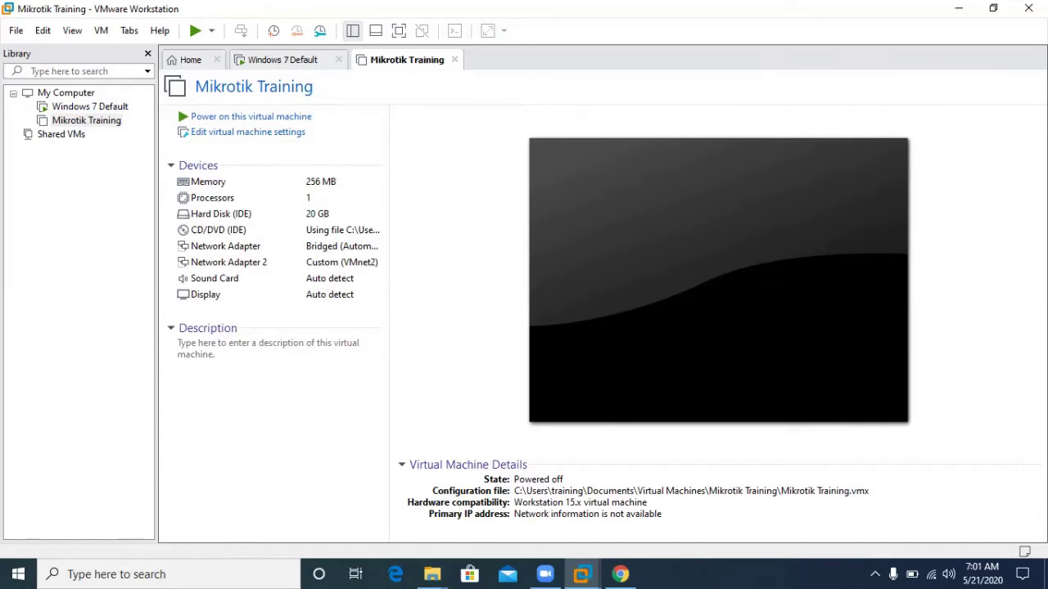
# Shut down the Windows 7 Default guest using Power > Shut Down Guest.
pyautogui.click(90, 106)
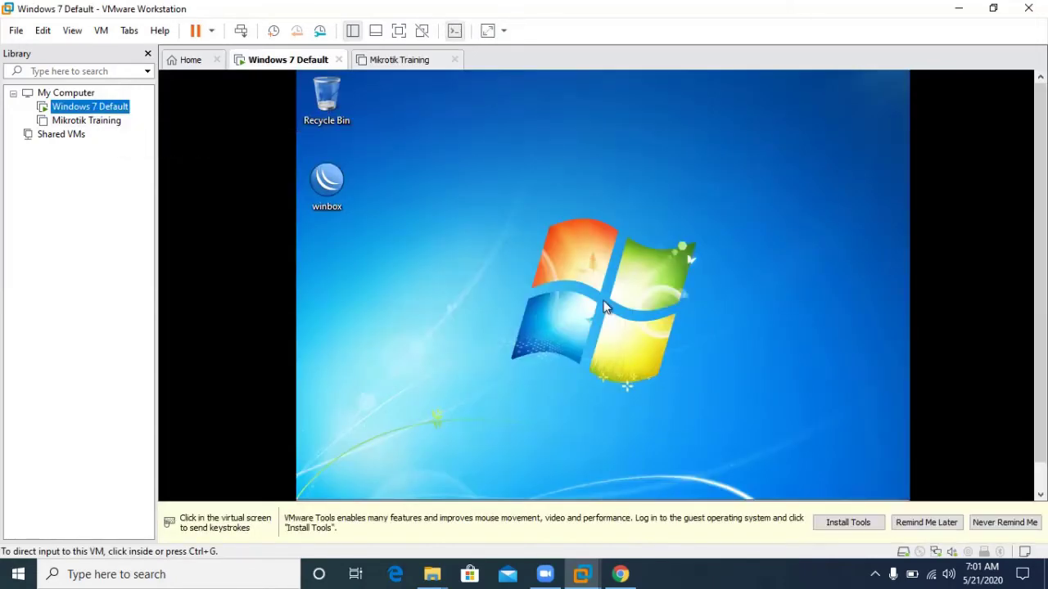
pyautogui.rightClick(79, 107)
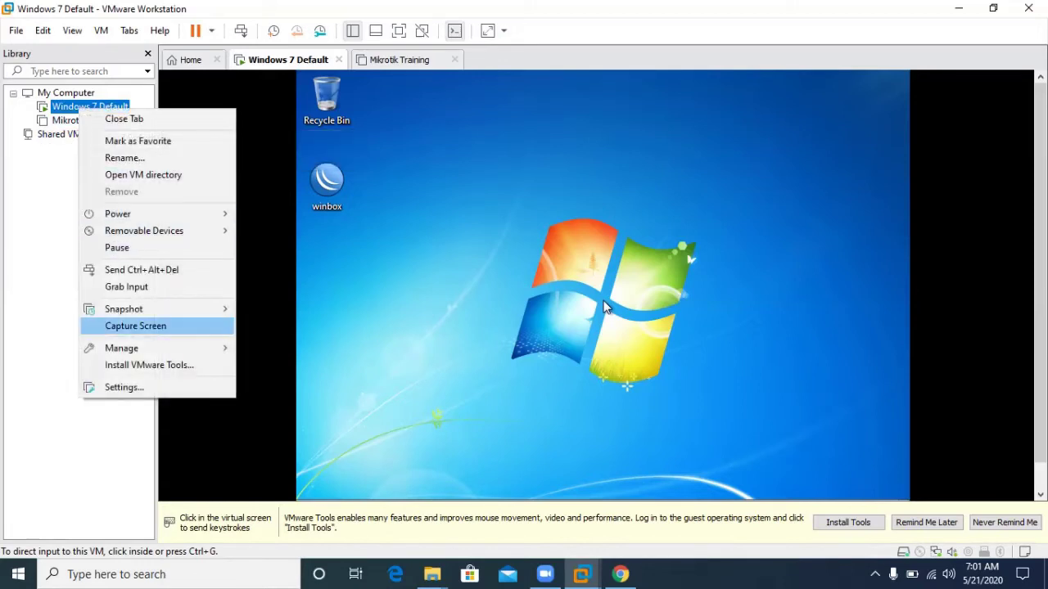
pyautogui.moveTo(164, 214)
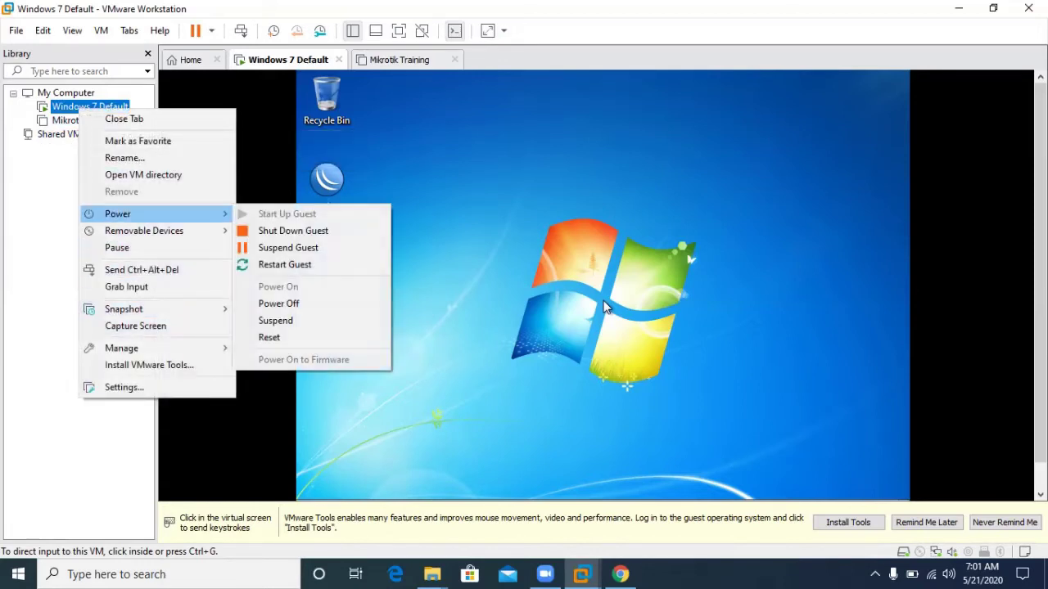
pyautogui.click(293, 231)
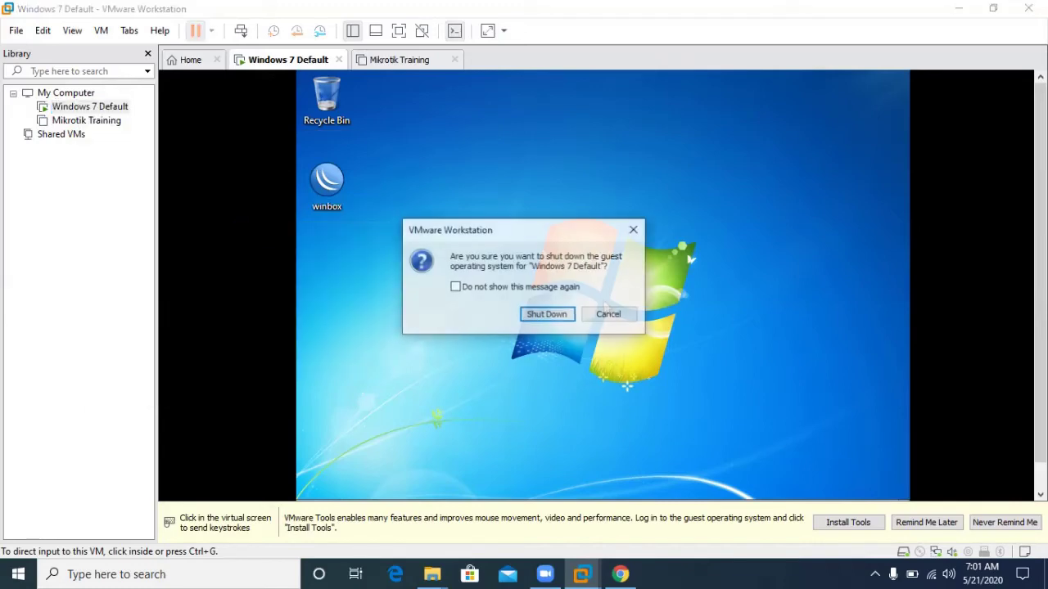
pyautogui.click(547, 316)
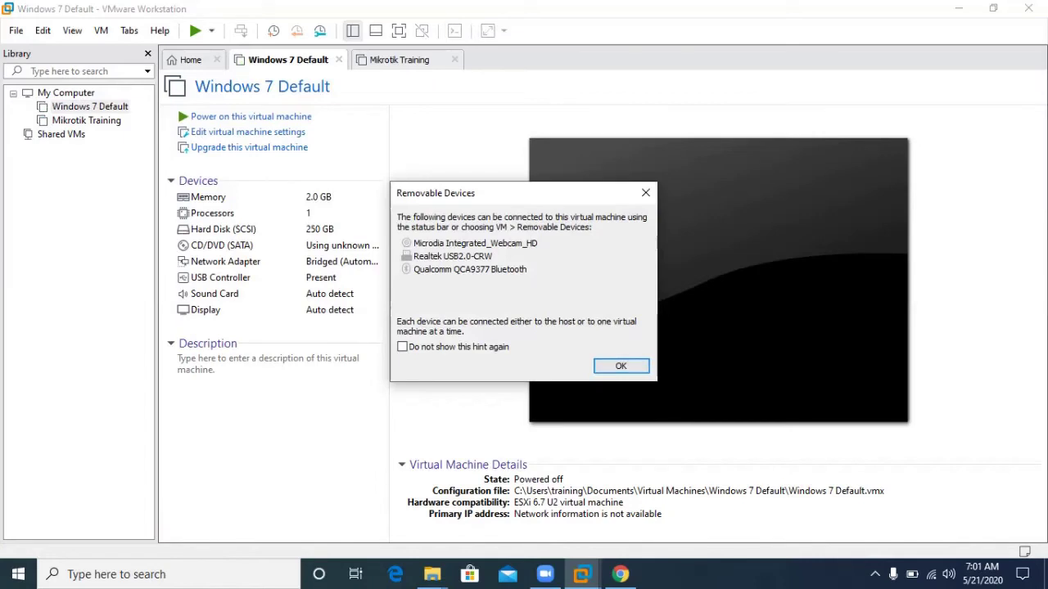
# Set Windows 7 Default's network adapter to Custom VMnet2 in its VM settings.
pyautogui.click(620, 365)
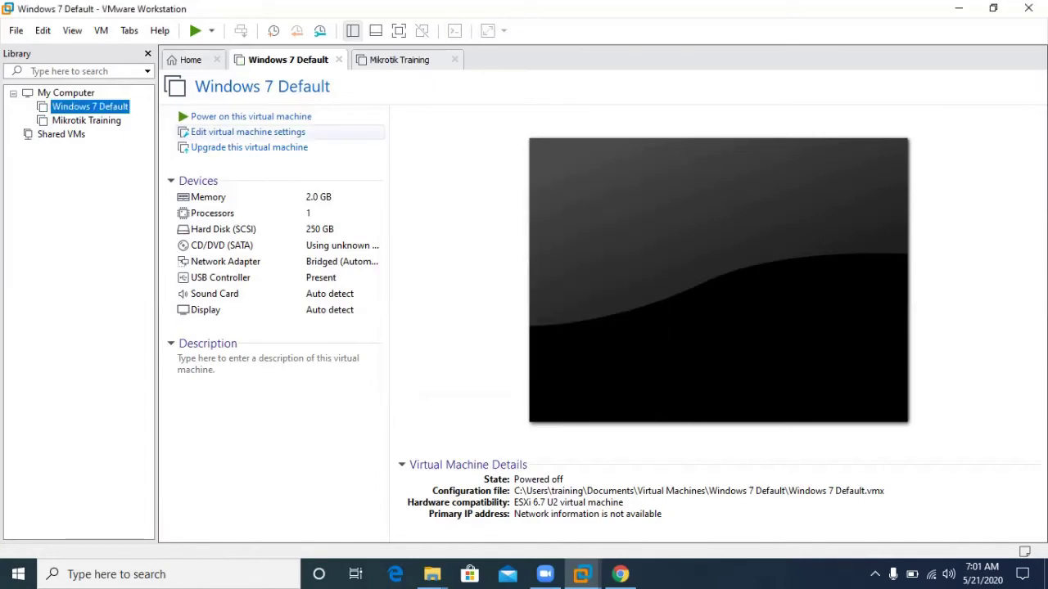
pyautogui.click(248, 132)
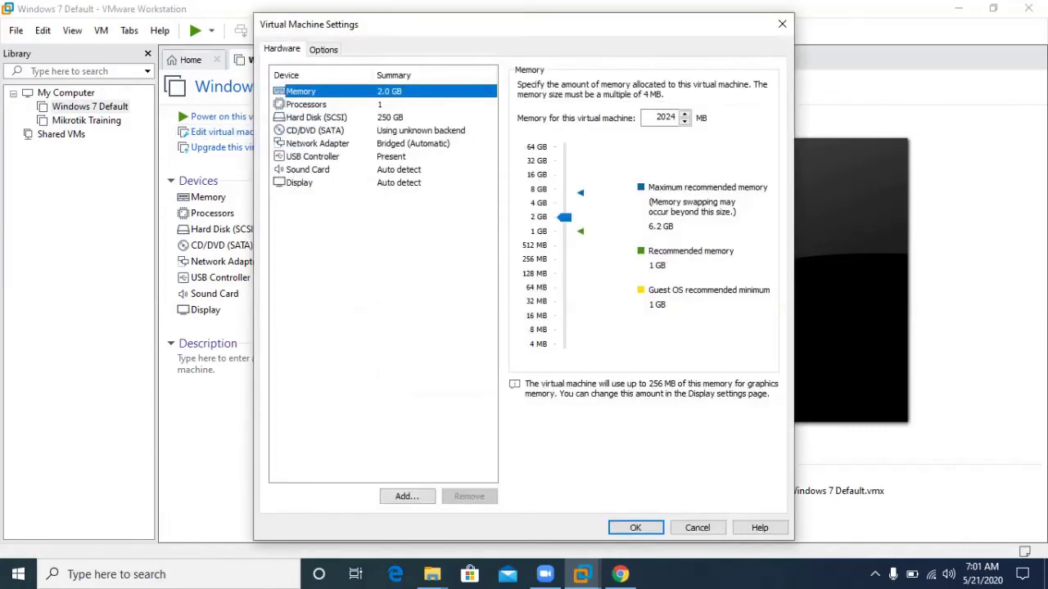
pyautogui.click(318, 144)
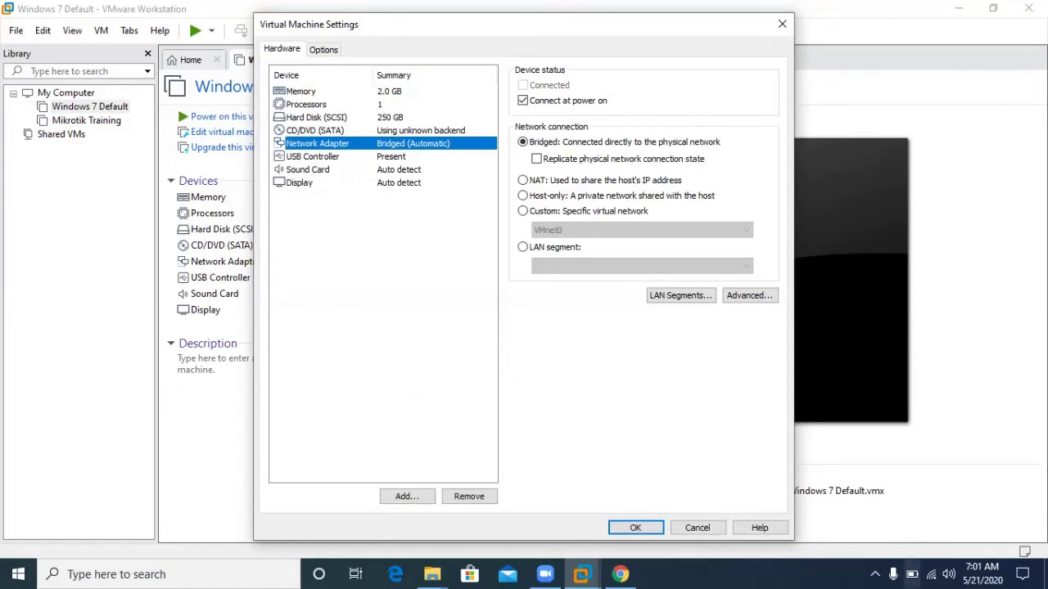
pyautogui.moveTo(931, 575)
pyautogui.click(523, 210)
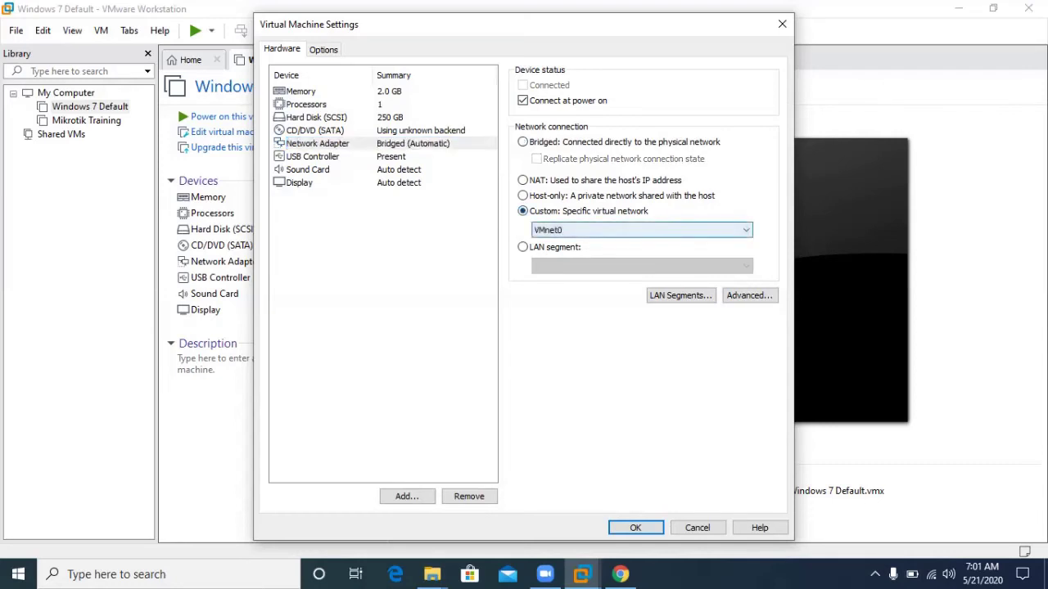
pyautogui.click(638, 230)
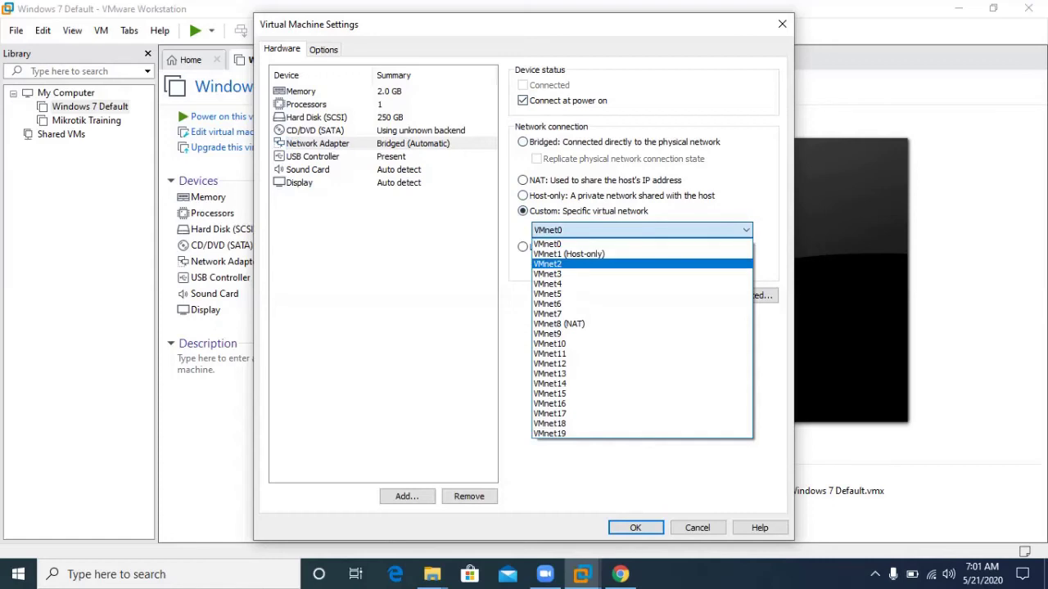
pyautogui.click(548, 264)
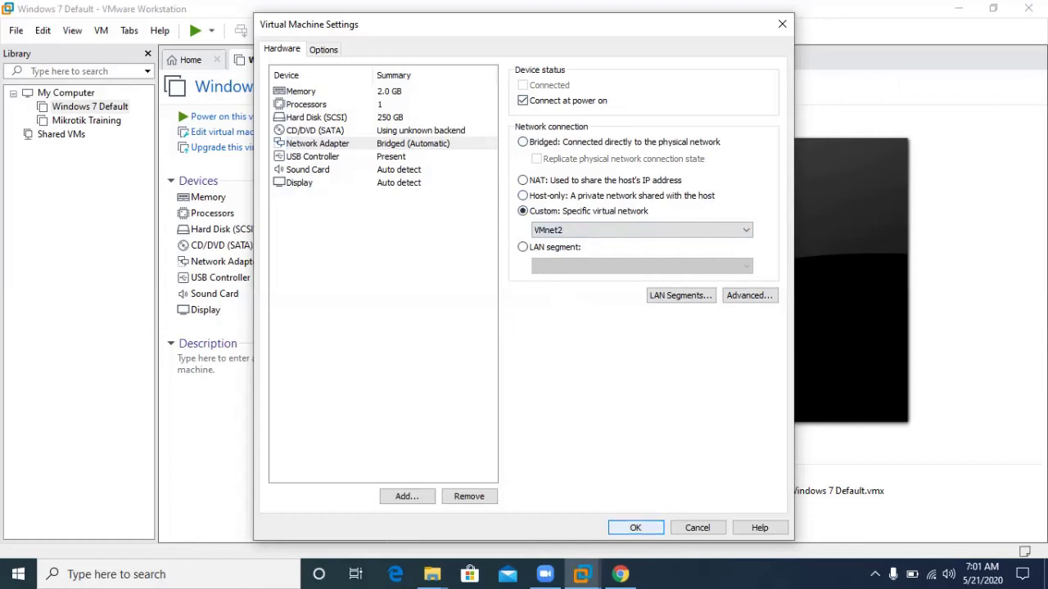
pyautogui.click(635, 528)
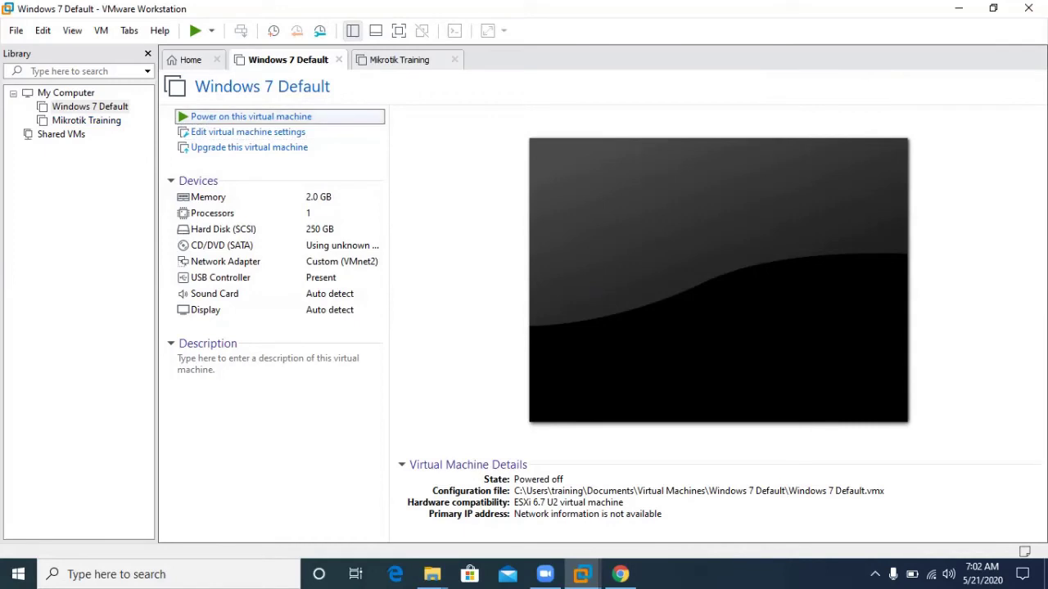
# Power on both the Windows 7 Default and Mikrotik Training VMs.
pyautogui.click(250, 116)
pyautogui.click(399, 60)
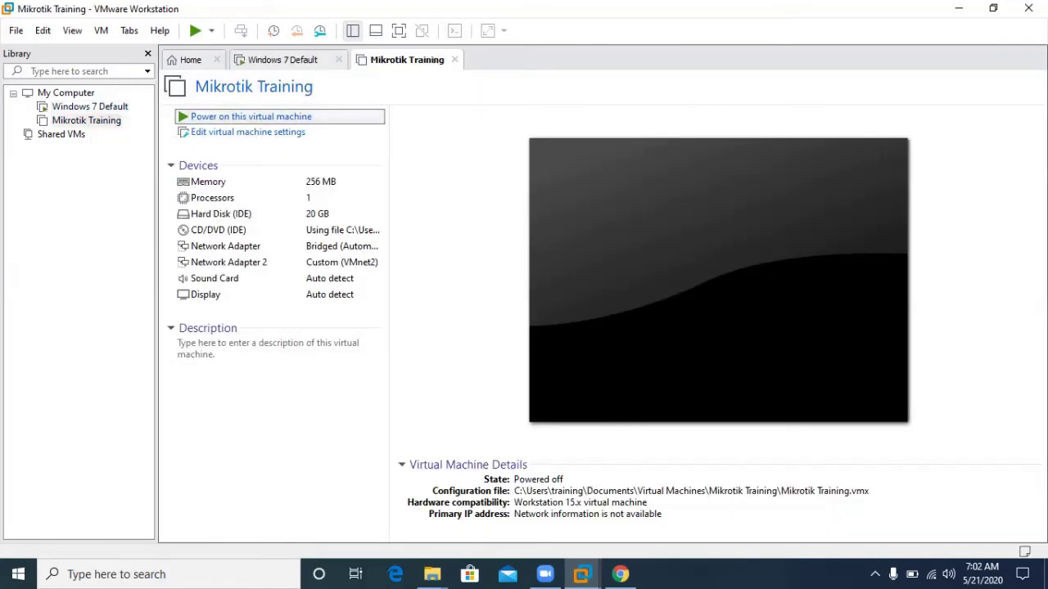
pyautogui.click(251, 117)
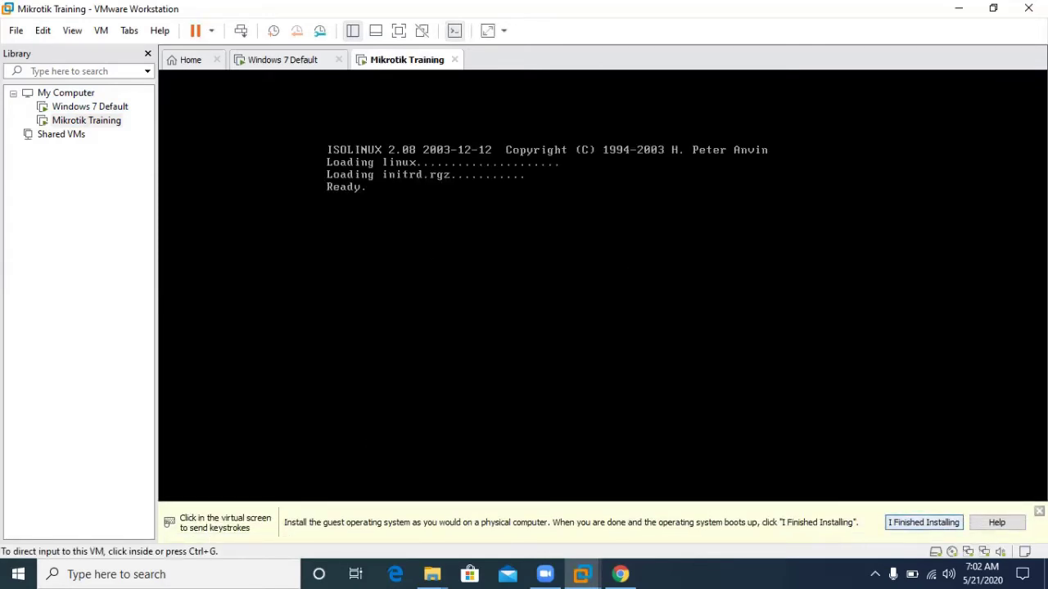
# Choose Start Windows Normally on Windows 7, then return to the Mikrotik Training console.
pyautogui.hotkey('ctrl', 'shift', 'Tab')
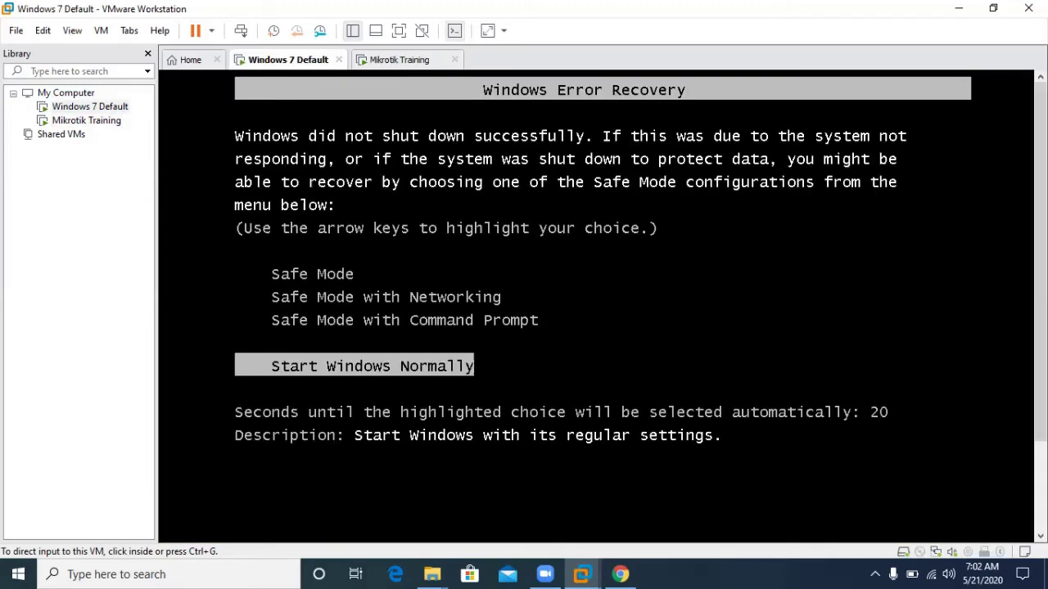
pyautogui.hotkey('ctrl', 'g')
pyautogui.press('Return')
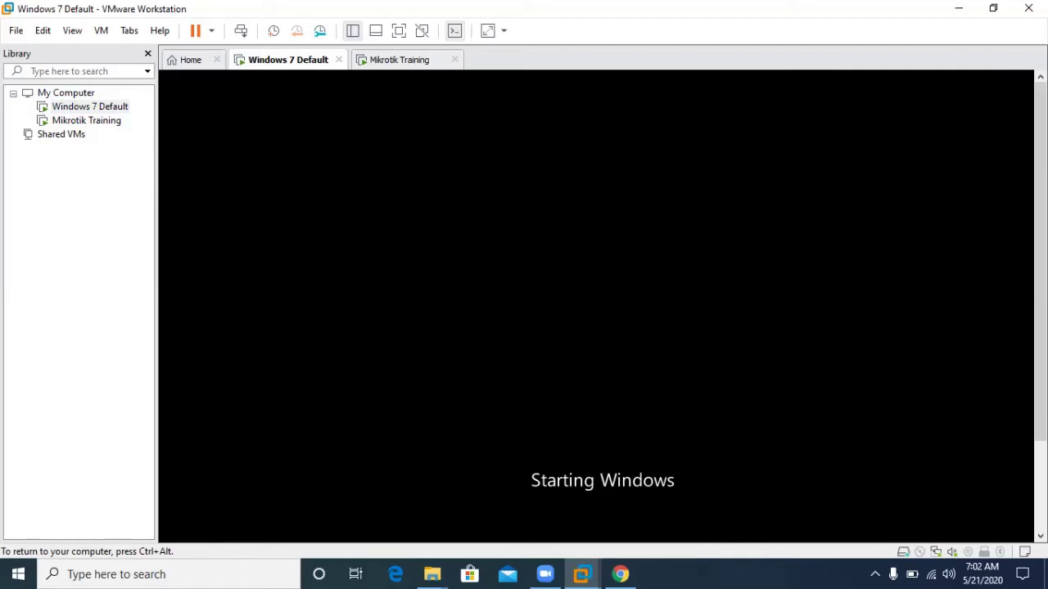
pyautogui.hotkey('ctrl', 'alt')
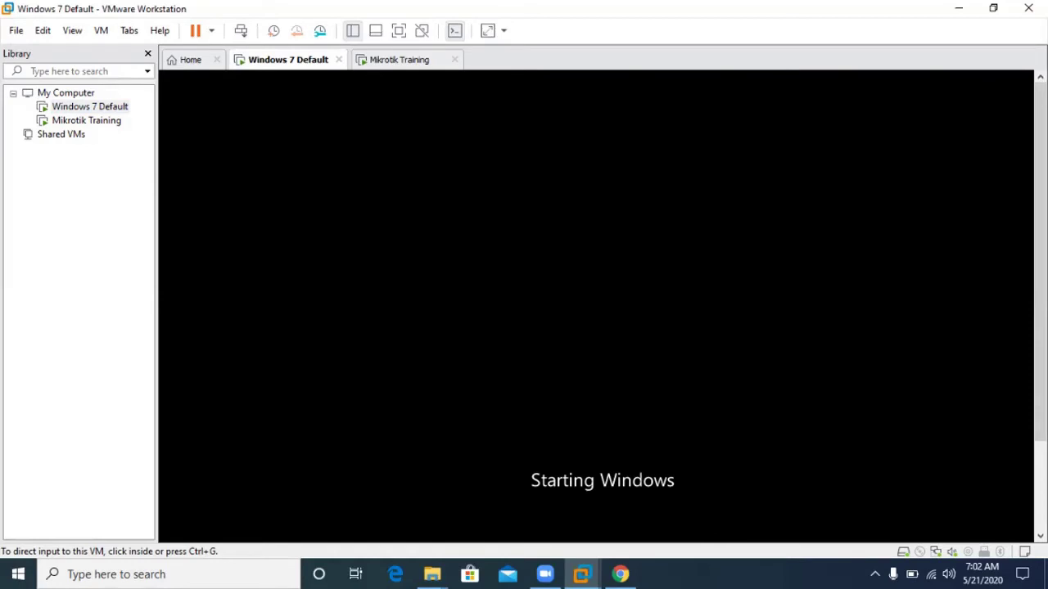
pyautogui.click(399, 60)
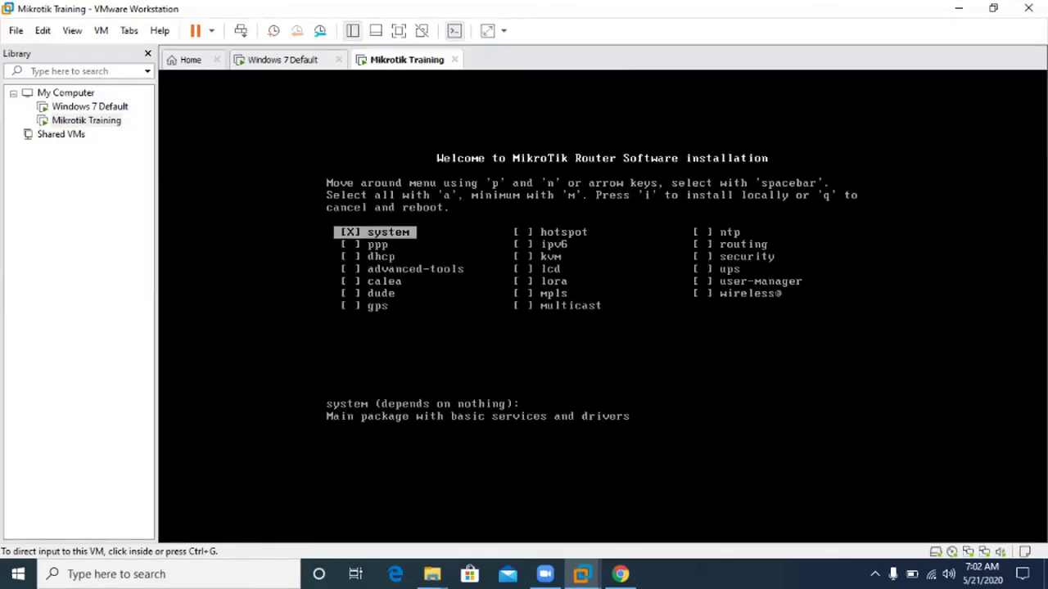
pyautogui.hotkey('ctrl', 'g')
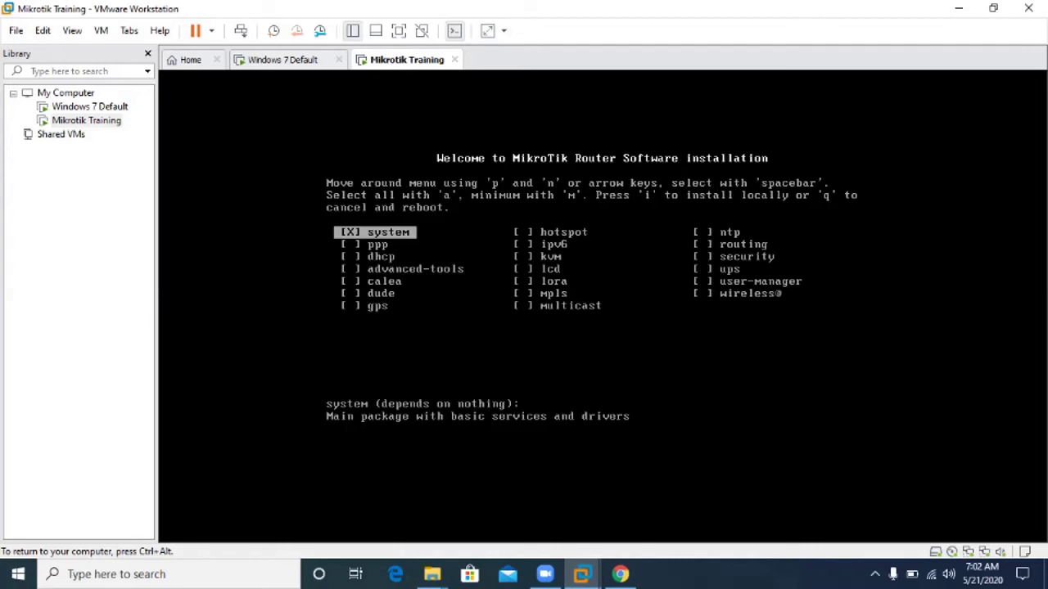
pyautogui.hotkey('ctrl', 'alt')
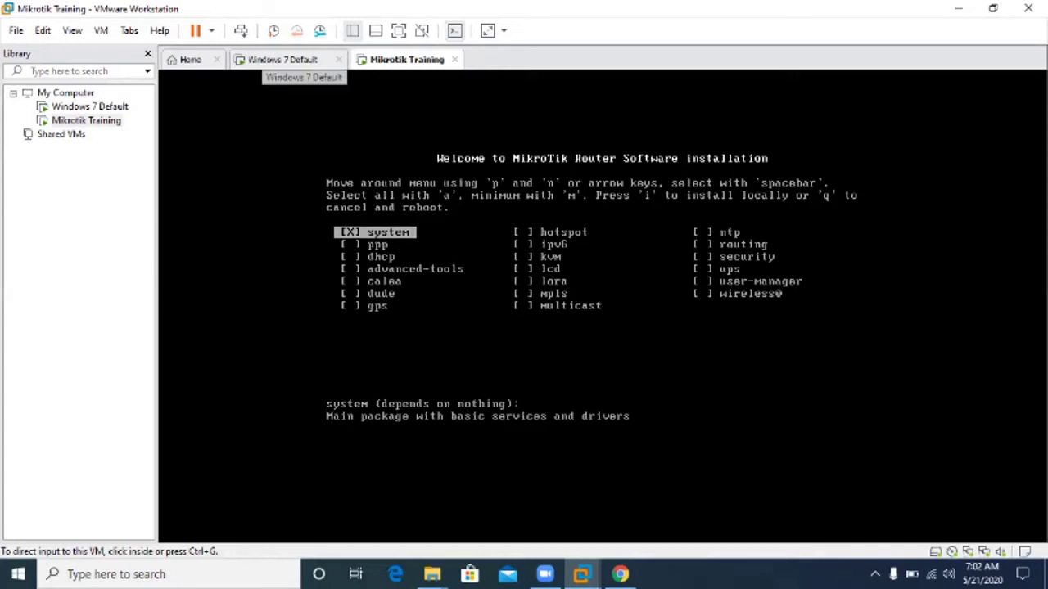
pyautogui.click(282, 60)
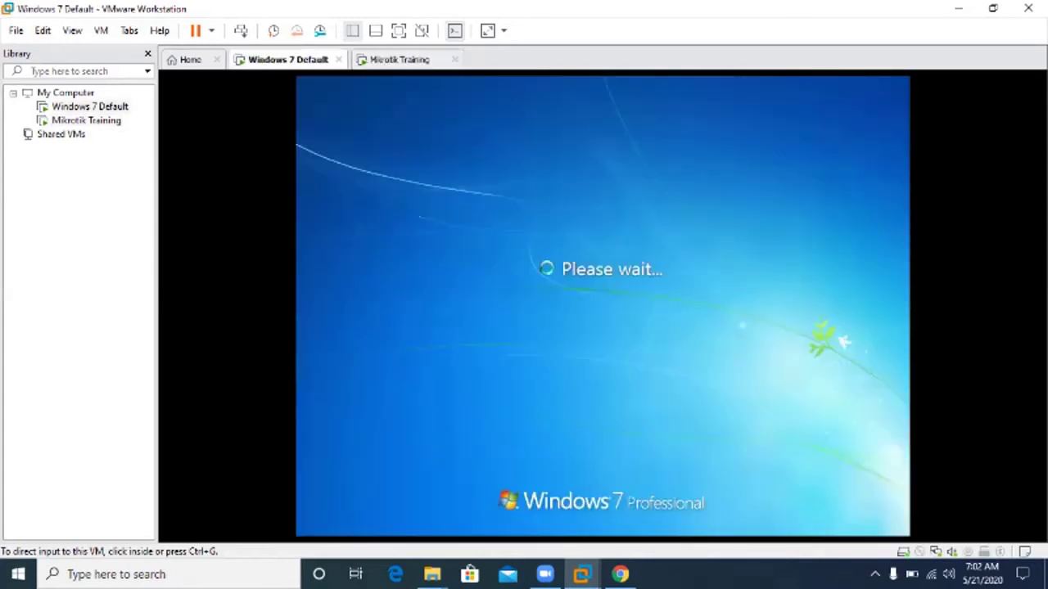
pyautogui.hotkey('ctrl', 'g')
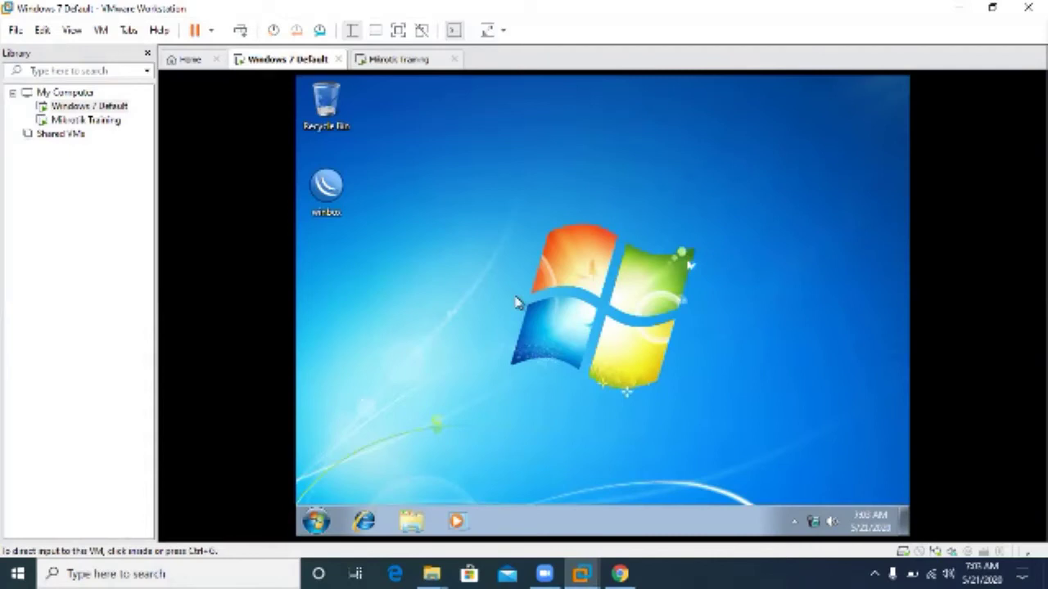
pyautogui.click(398, 59)
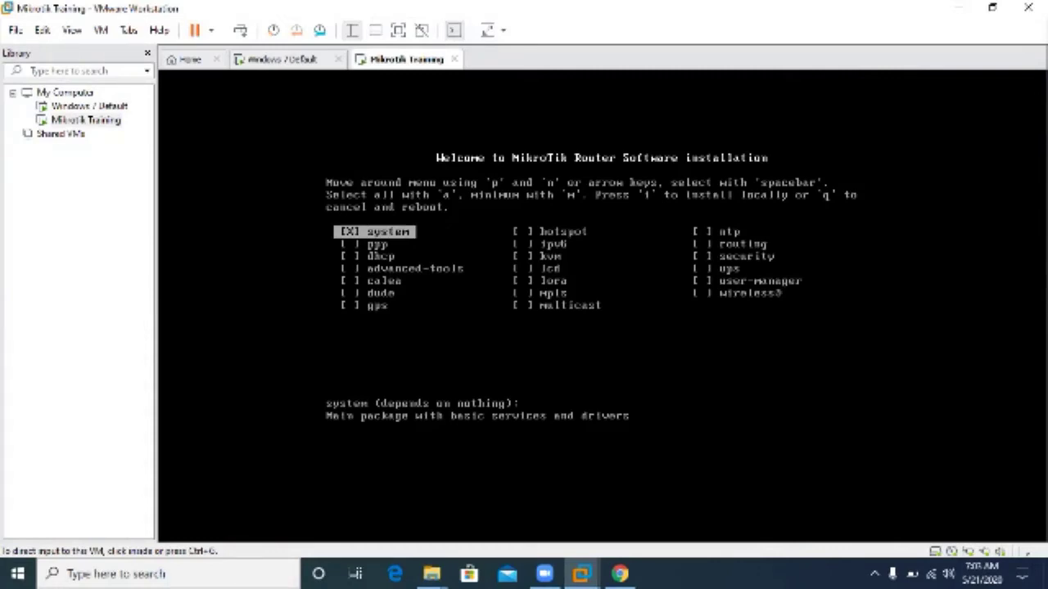
# Mark the ppp, dhcp and advanced-tools packages in the MikroTik installer.
pyautogui.hotkey('ctrl', 'g')
pyautogui.press('Down')
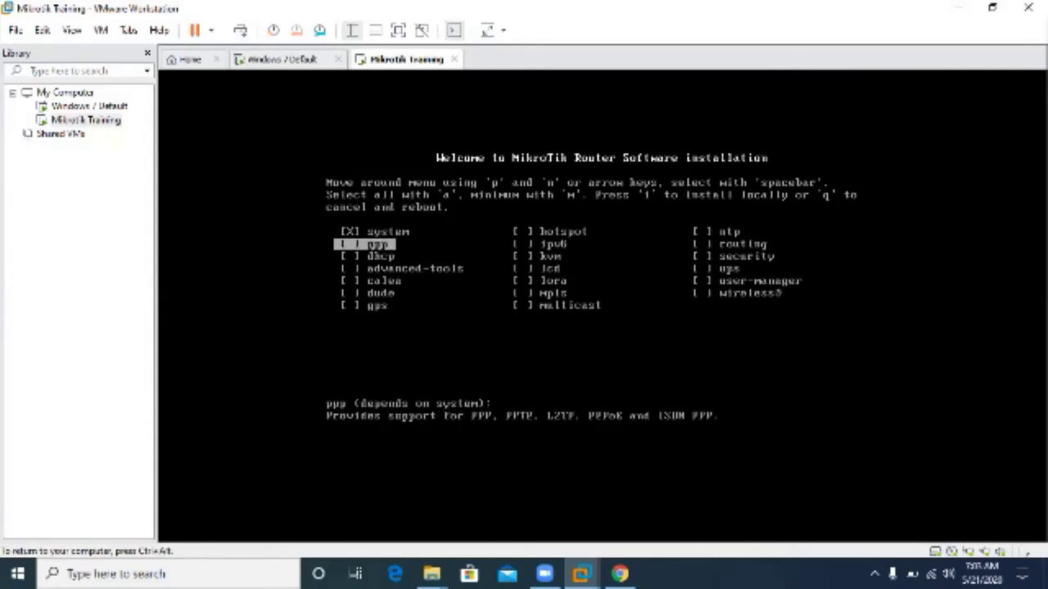
pyautogui.press('space')
pyautogui.press('Down')
pyautogui.press('space')
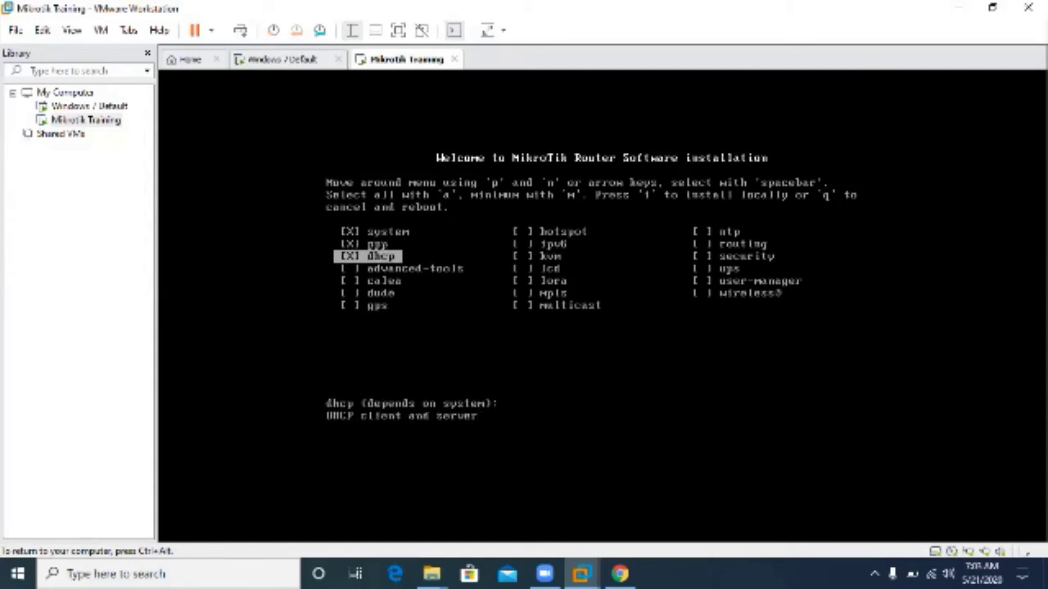
pyautogui.press('Down')
pyautogui.press('space')
# Mark hotspot and ipv6, then select all packages with 'a'.
pyautogui.press('Down')
pyautogui.press('Down')
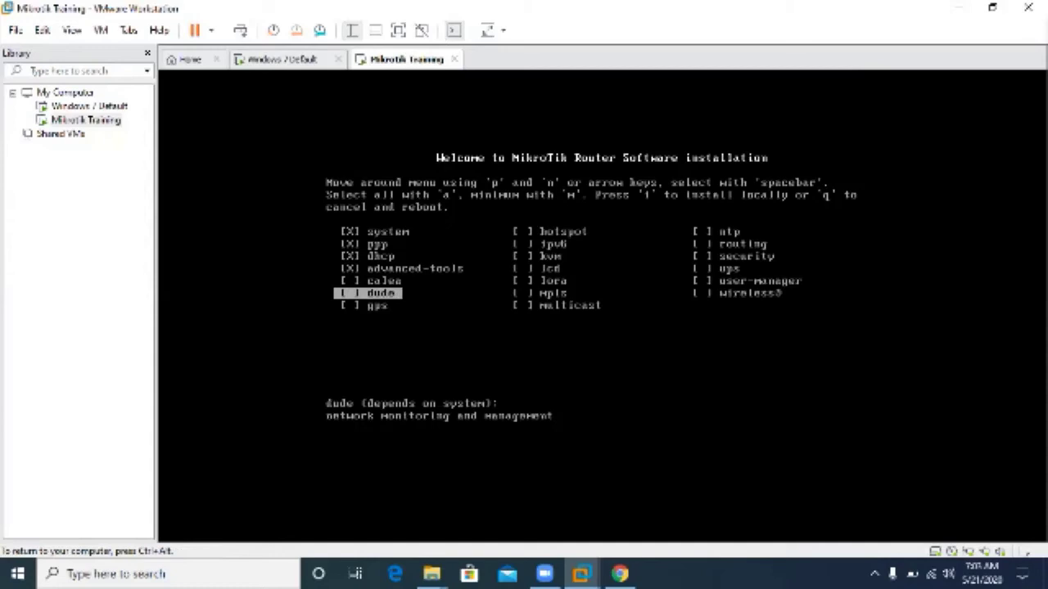
pyautogui.press('Right')
pyautogui.press('Up')
pyautogui.press('Up')
pyautogui.press('Up')
pyautogui.press('Up')
pyautogui.press('Up')
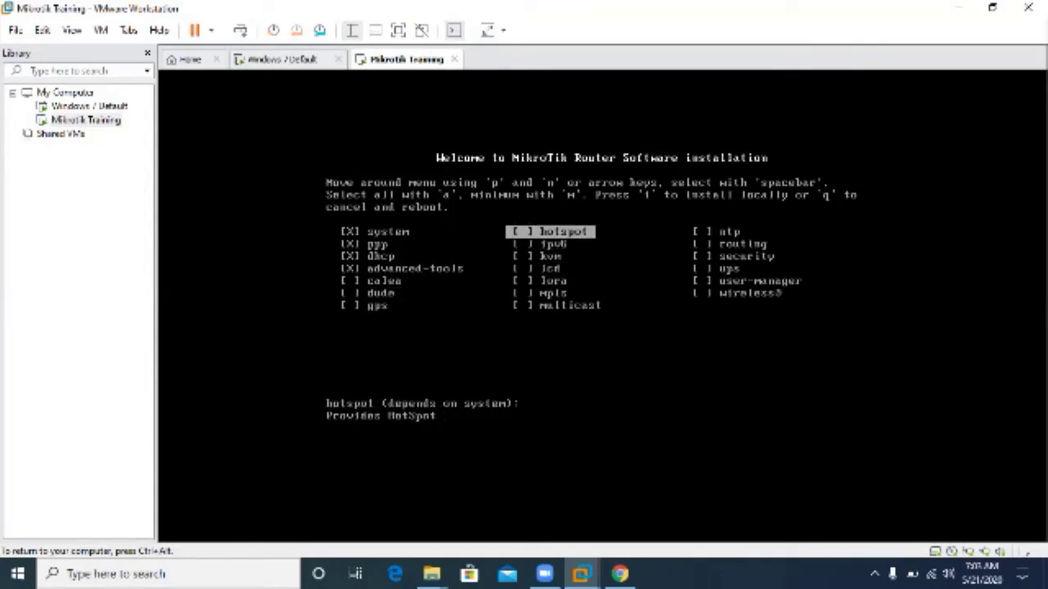
pyautogui.press('space')
pyautogui.press('Down')
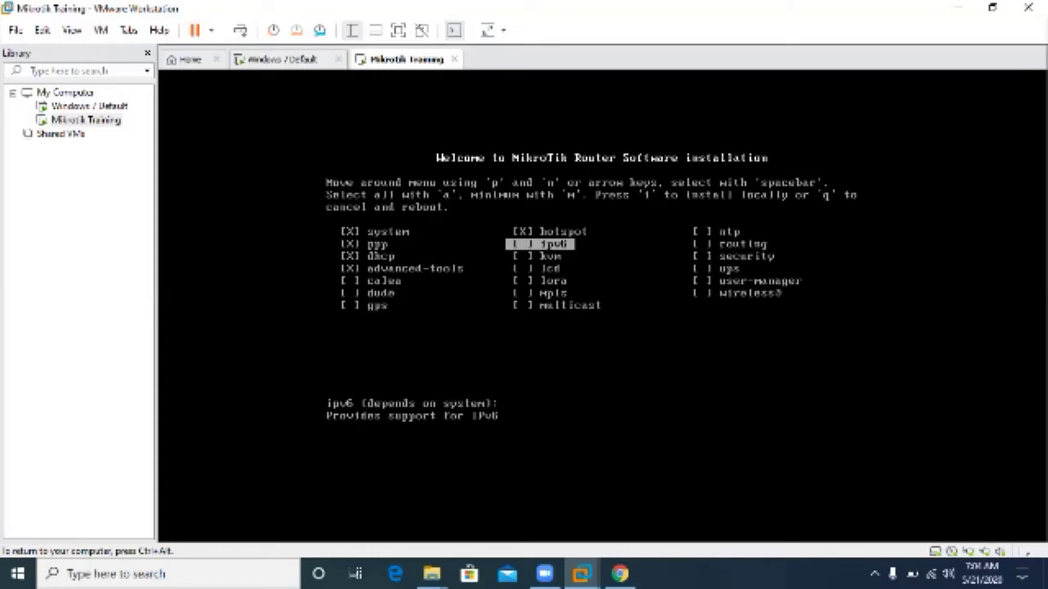
pyautogui.press('space')
pyautogui.press('space')
pyautogui.press('a')
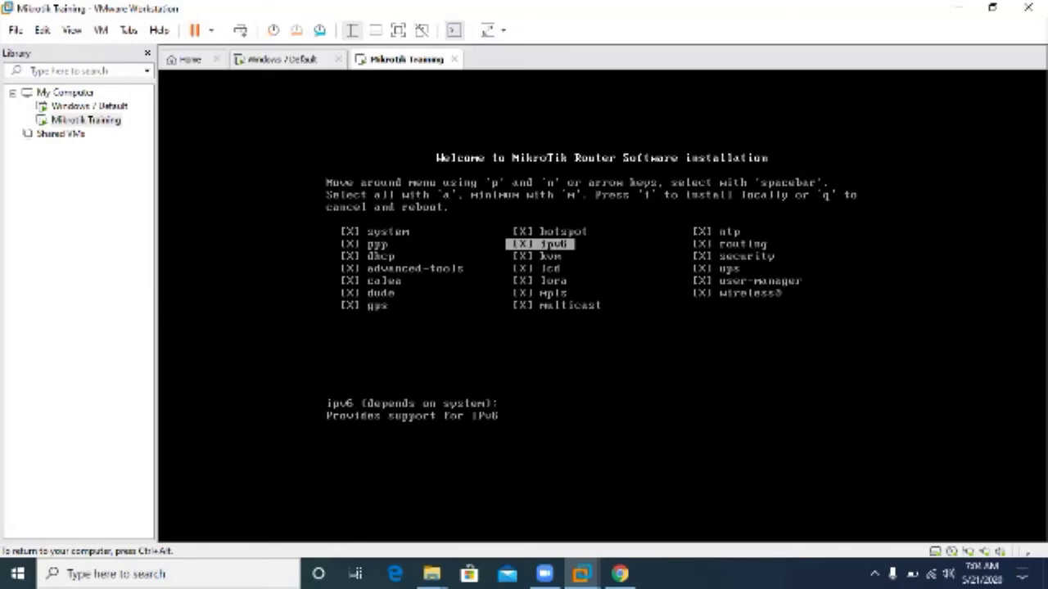
# Confirm the RouterOS package install with y at both prompts, then switch to the Windows 7 Default VM.
pyautogui.press('i')
pyautogui.press('y')
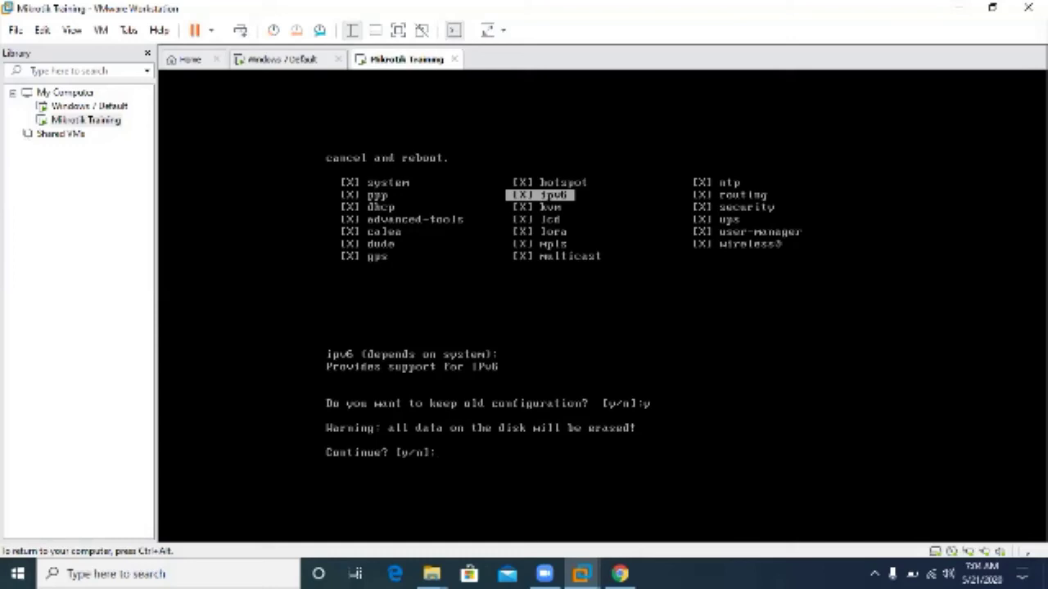
pyautogui.write('y')
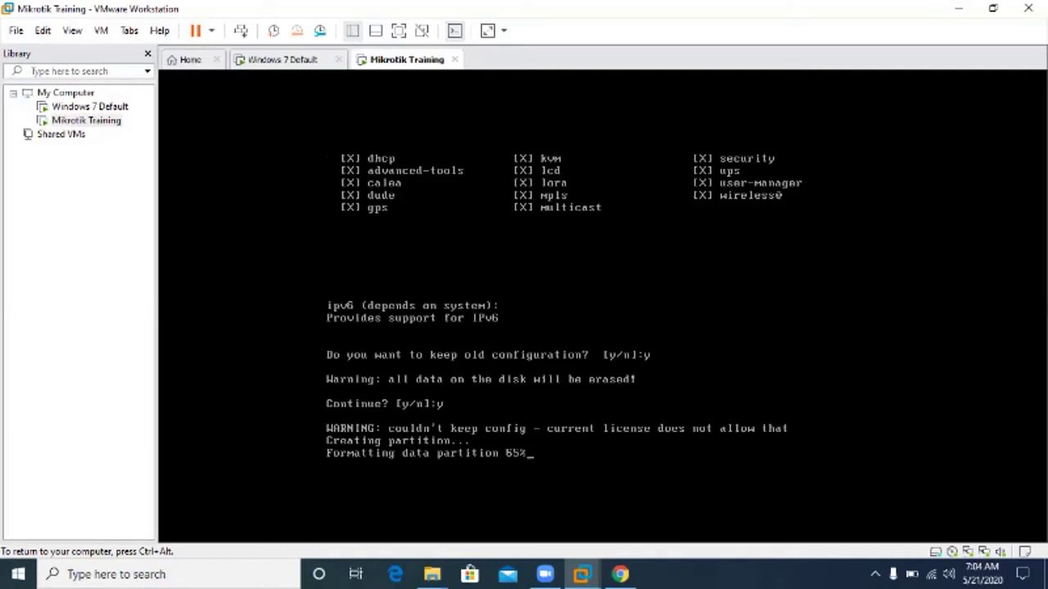
pyautogui.hotkey('ctrl', 'alt')
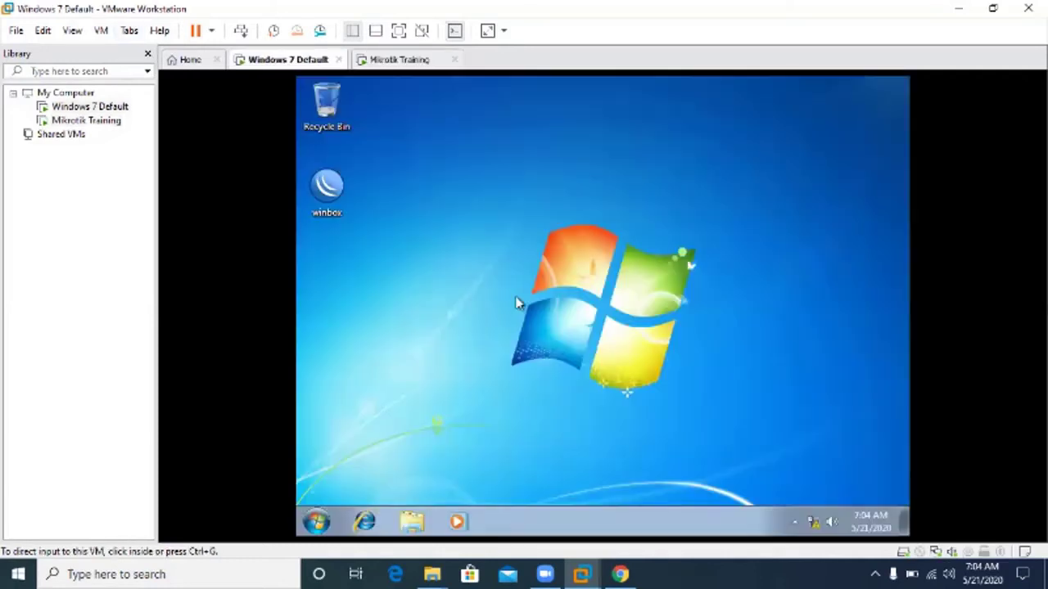
pyautogui.click(282, 59)
# Open a Windows 7 command prompt and run ipconfig to confirm the 10.10.10.2 address.
pyautogui.click(319, 524)
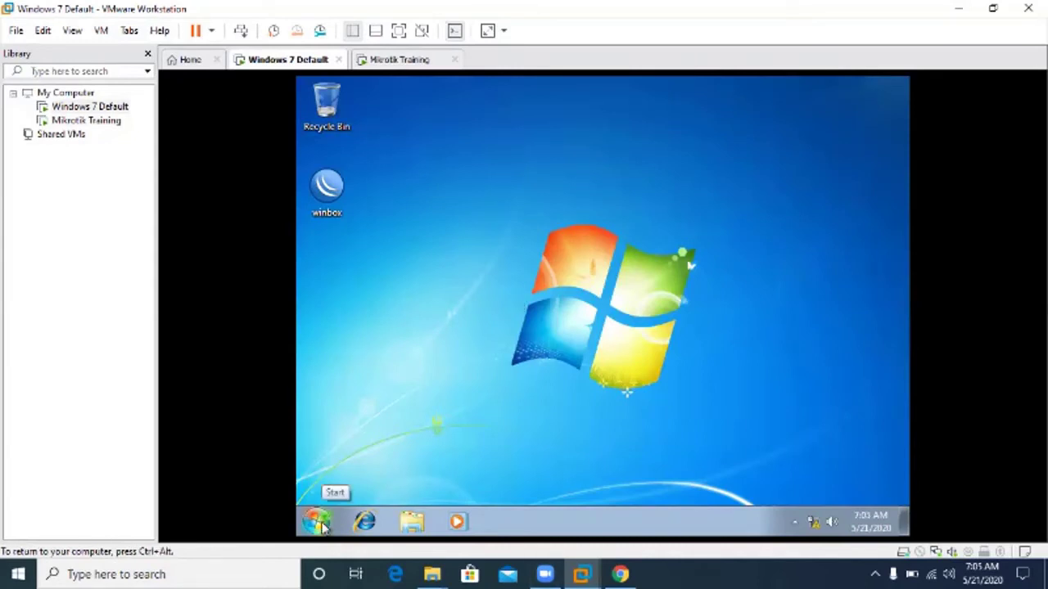
pyautogui.click(319, 524)
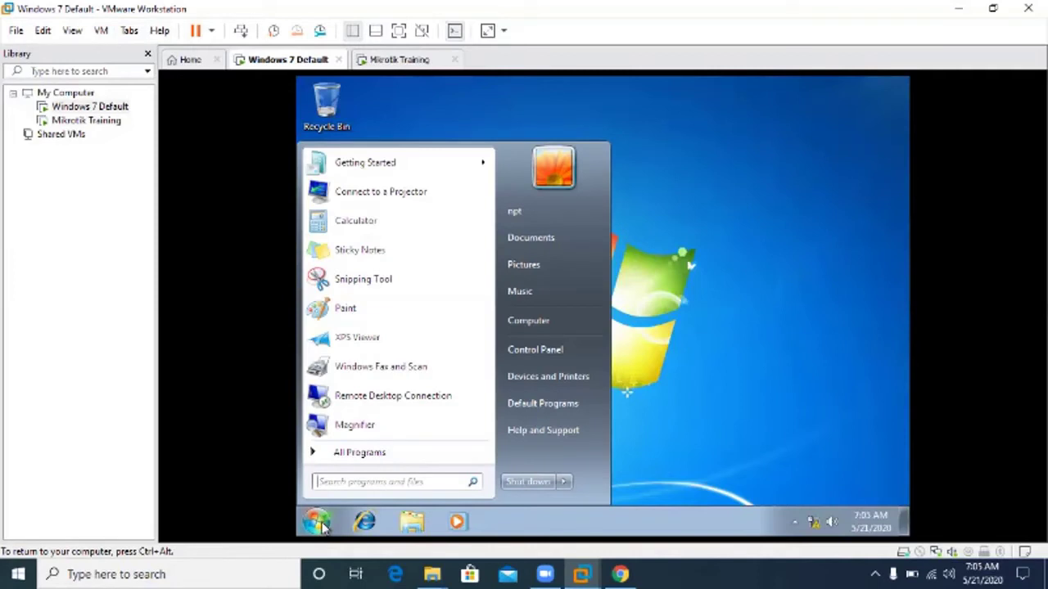
pyautogui.write('cmd')
pyautogui.press('Return')
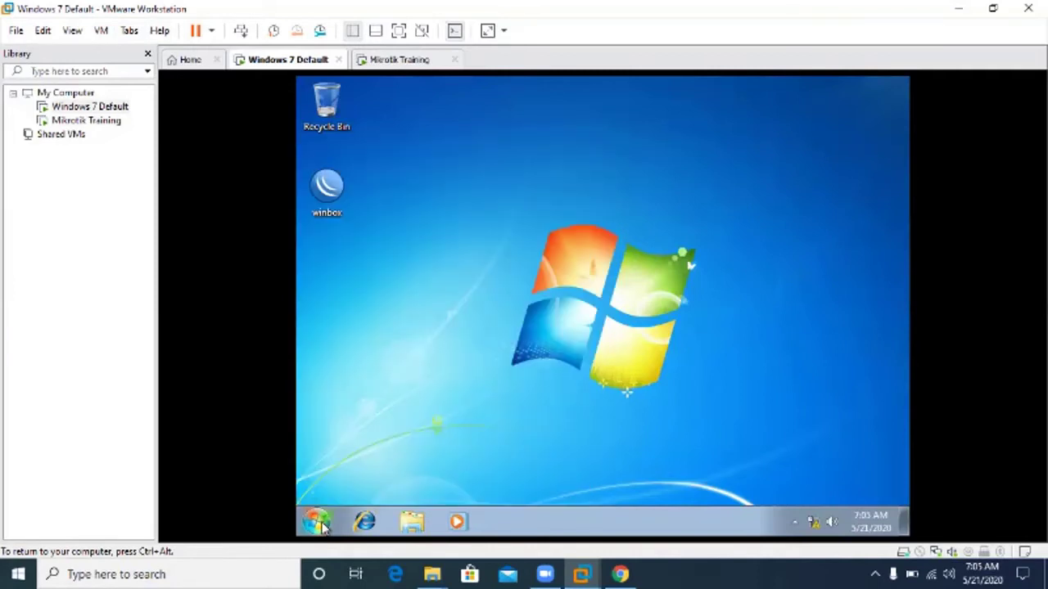
pyautogui.write('ipconfig')
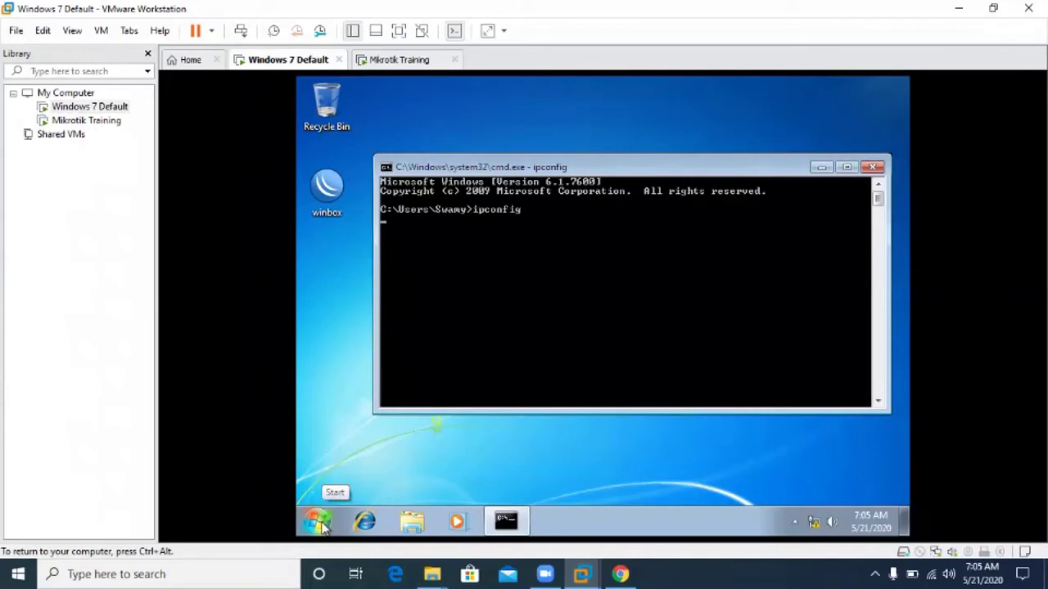
pyautogui.press('Return')
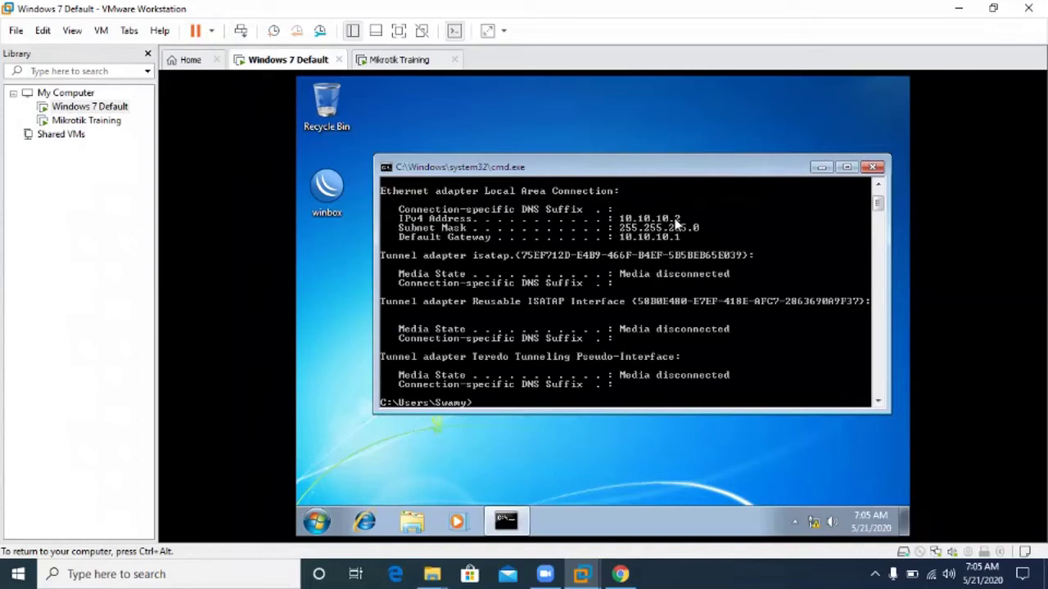
# Ping 10.10.10.2 and 10.10.10.1 from Windows 7, then return to the Mikrotik VM.
pyautogui.write('ping 10.10.10.1')
pyautogui.press('BackSpace')
pyautogui.write('2')
pyautogui.press('Return')
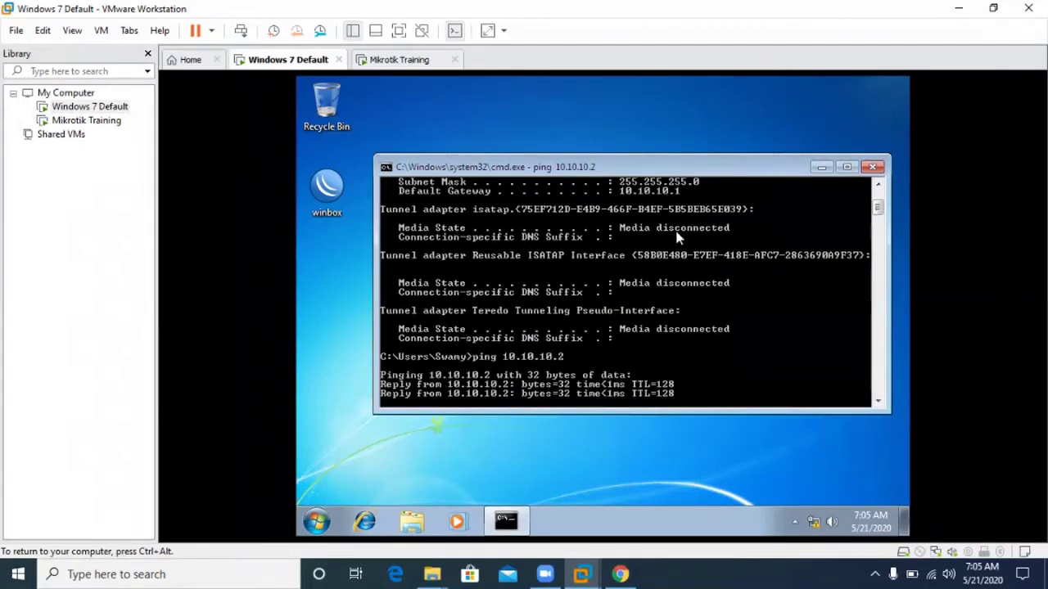
pyautogui.hotkey('ctrl', 'c')
pyautogui.write('ping 10.10.10')
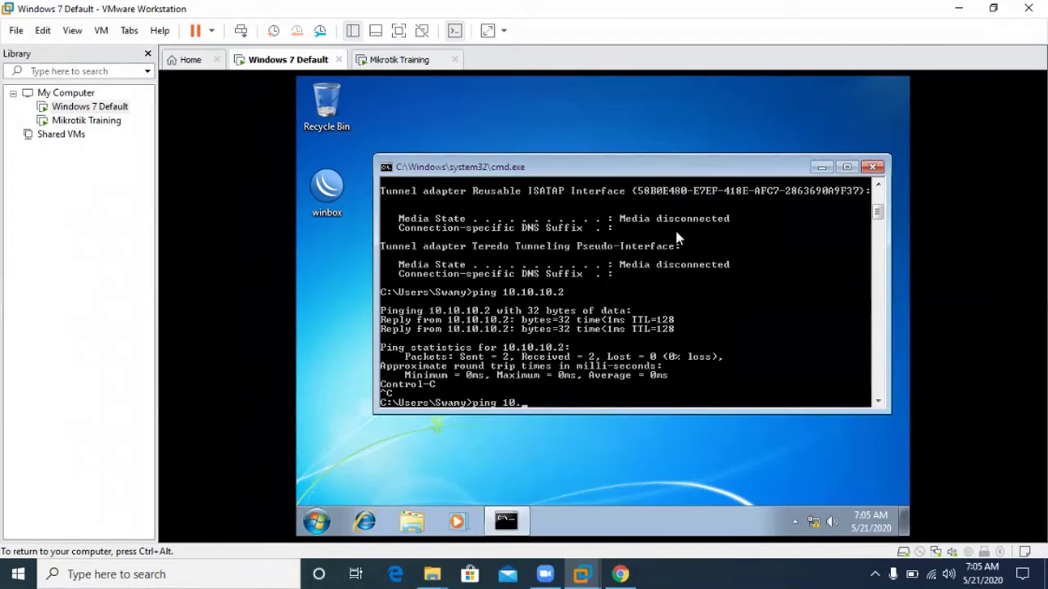
pyautogui.press('BackSpace')
pyautogui.press('BackSpace')
pyautogui.press('BackSpace')
pyautogui.write('.10.1')
pyautogui.press('Return')
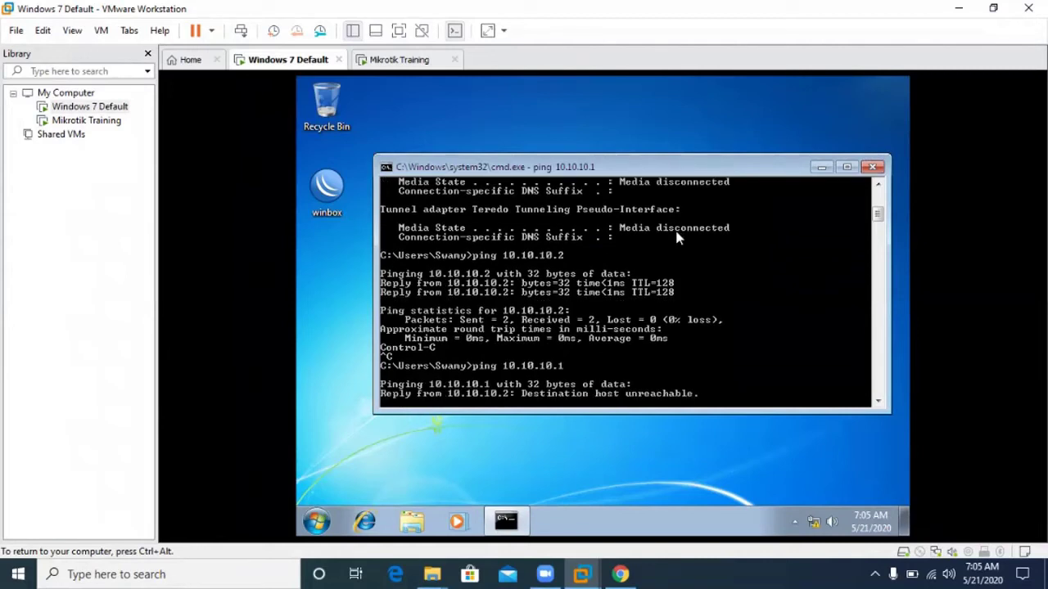
pyautogui.hotkey('ctrl', 'c')
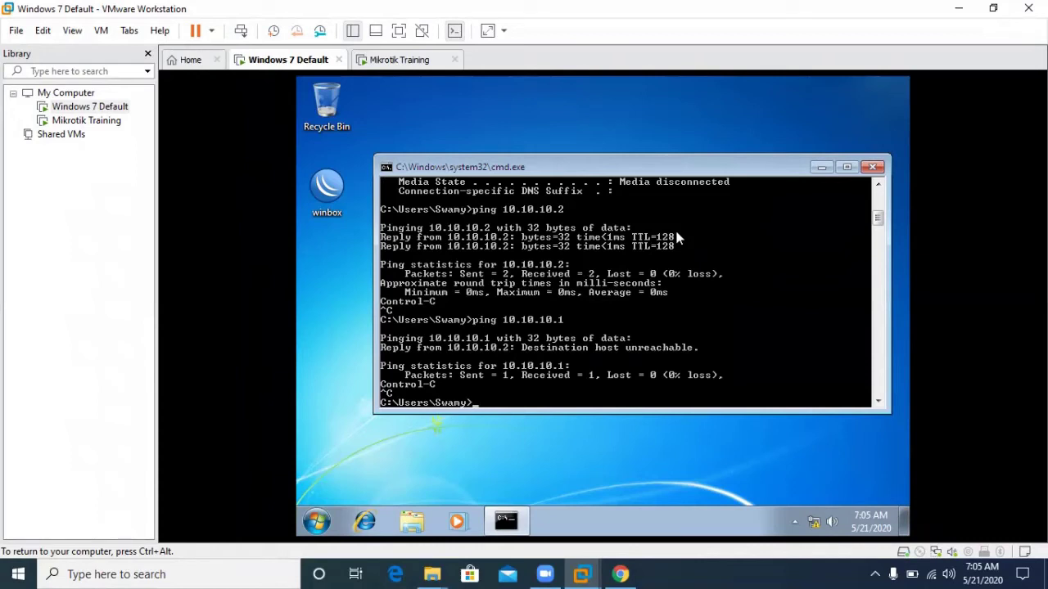
pyautogui.hotkey('ctrl', 'alt')
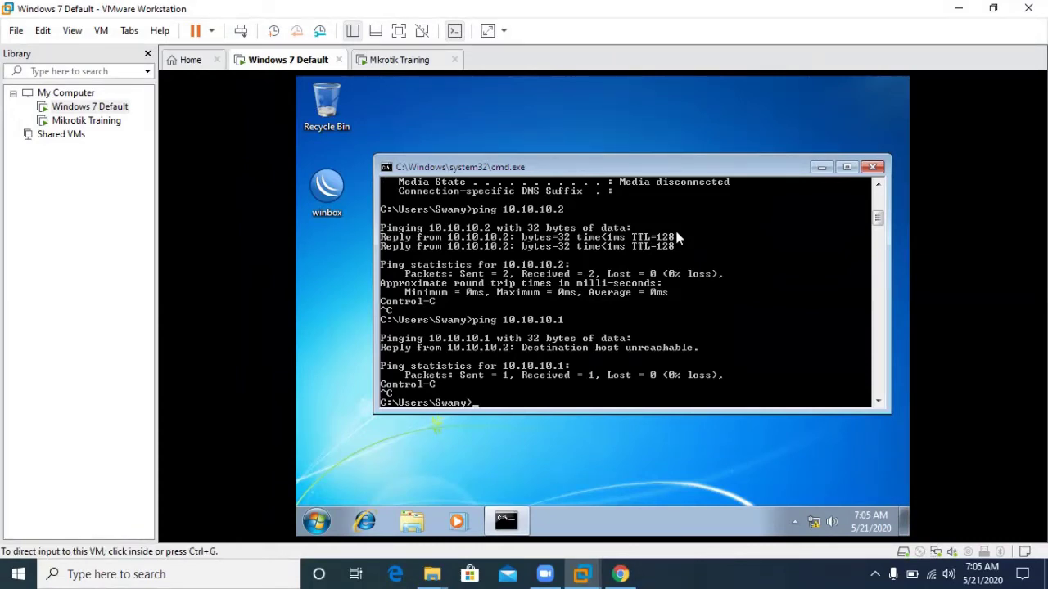
pyautogui.hotkey('ctrl', 'Tab')
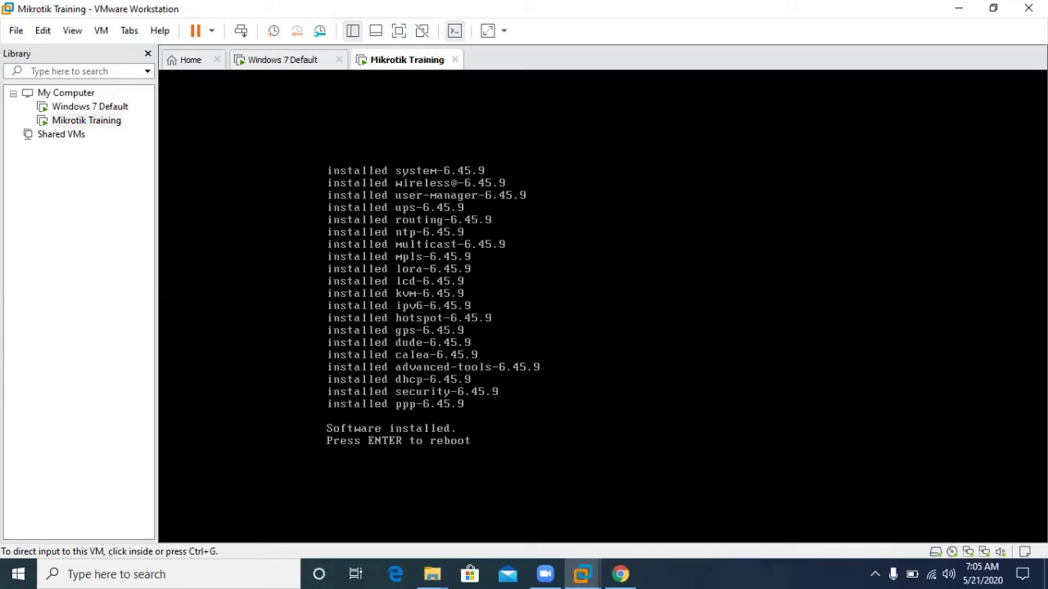
# Reboot the router after installation and log in as admin with an empty password.
pyautogui.hotkey('ctrl', 'g')
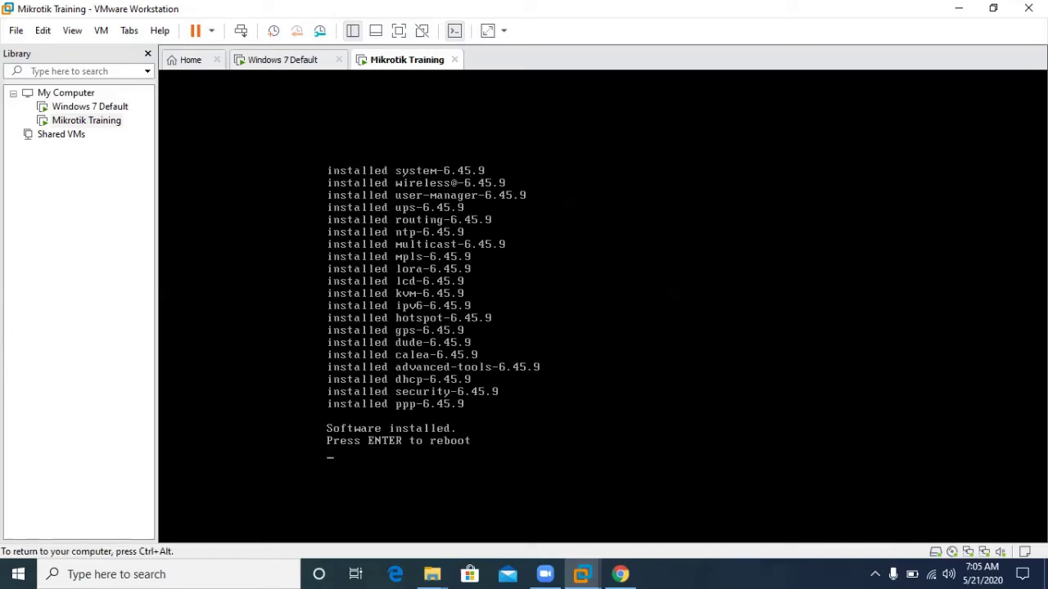
pyautogui.press('Return')
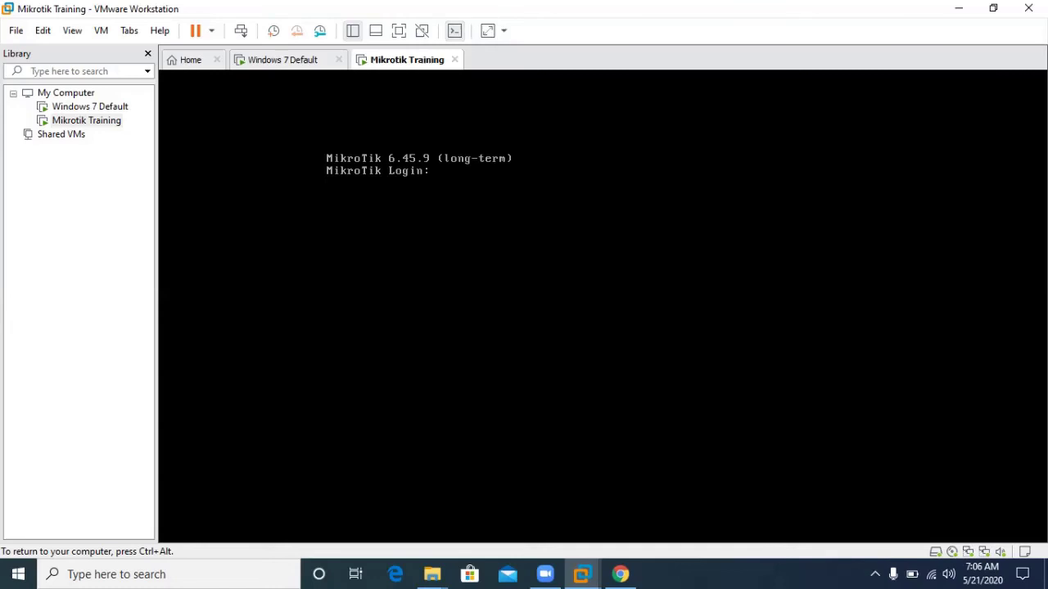
pyautogui.write('admin')
pyautogui.press('Return')
pyautogui.press('Return')
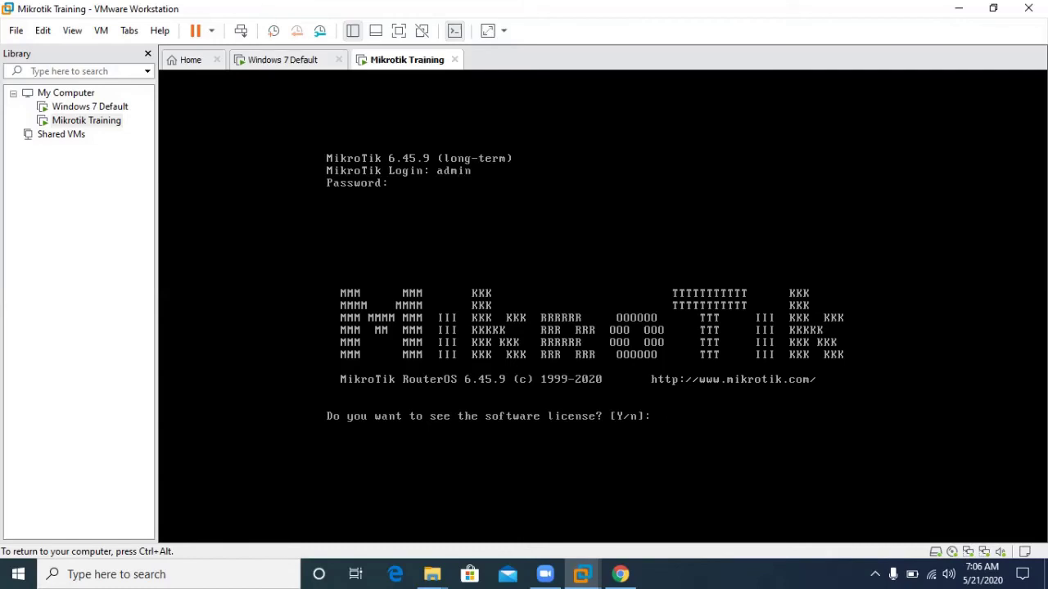
# Decline the license with n, then run 'interface print' to list ether1 and ether2.
pyautogui.write('n')
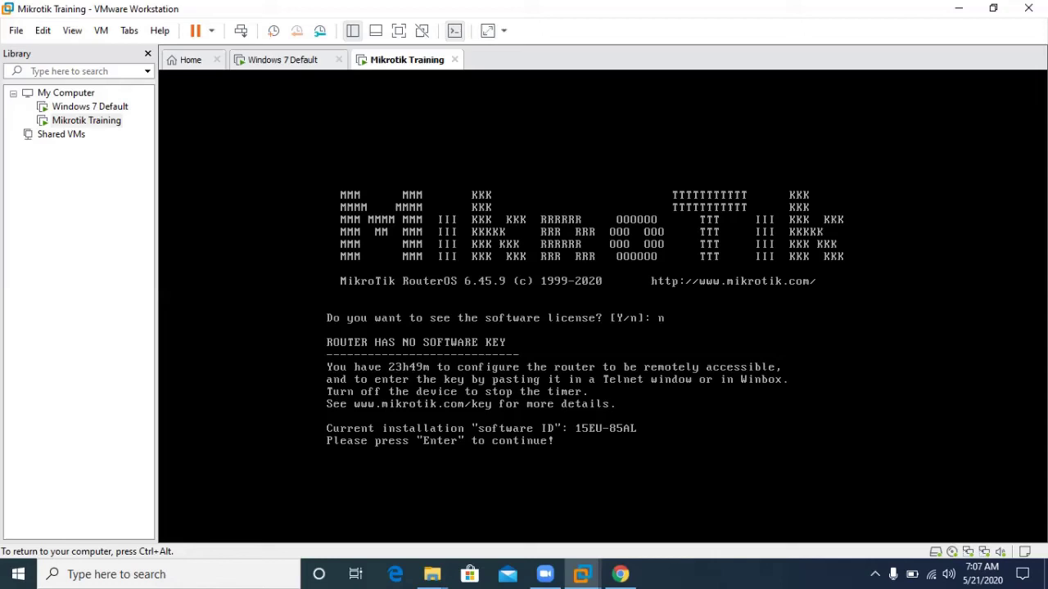
pyautogui.press('Return')
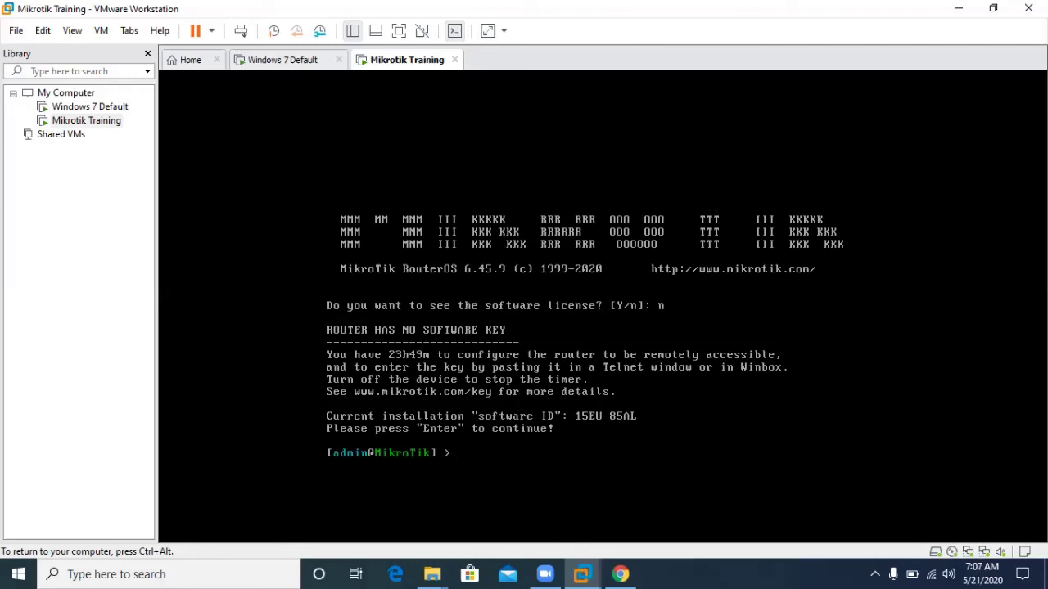
pyautogui.write('in')
pyautogui.press('Tab')
pyautogui.write('pi')
pyautogui.press('BackSpace')
pyautogui.write('print')
pyautogui.press('Return')
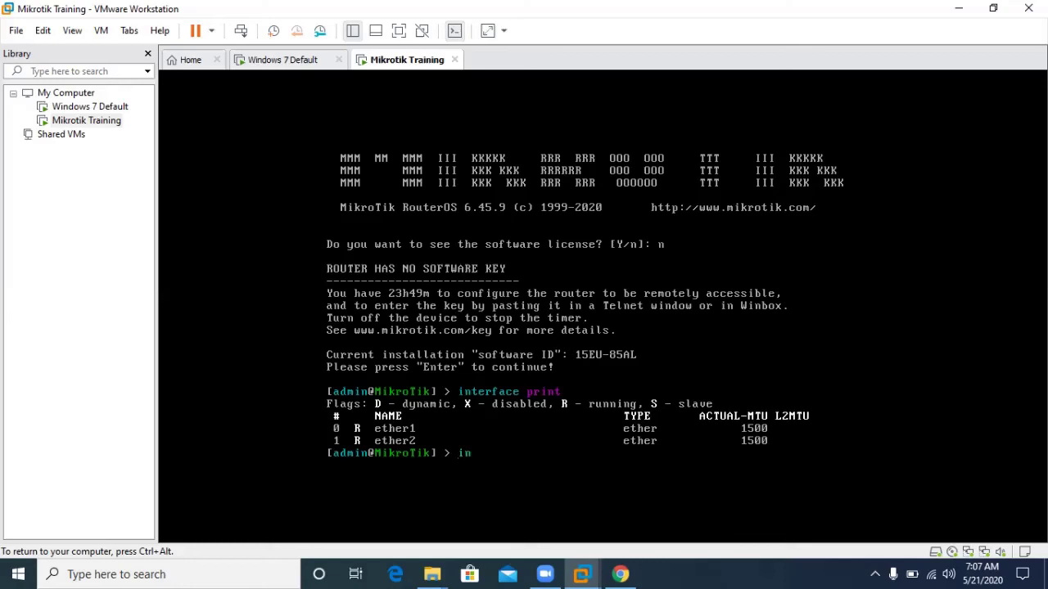
# Rerun 'interface print' and enter the /ip address menu.
pyautogui.write('nter')
pyautogui.press('BackSpace')
pyautogui.press('BackSpace')
pyautogui.press('BackSpace')
pyautogui.write('terface print')
pyautogui.press('Return')
pyautogui.write('ip')
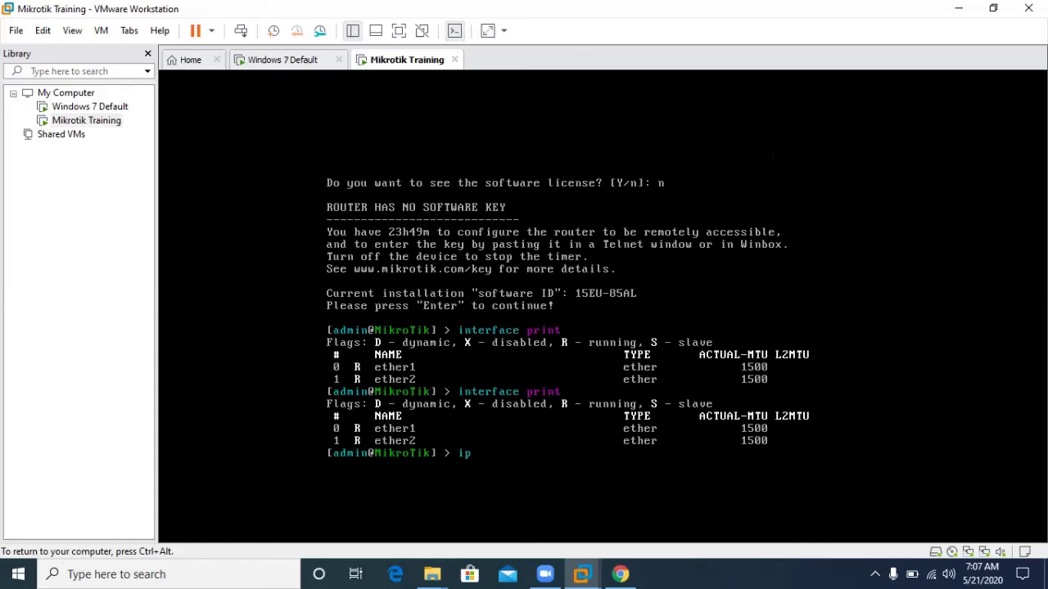
pyautogui.write(' address')
pyautogui.press('Return')
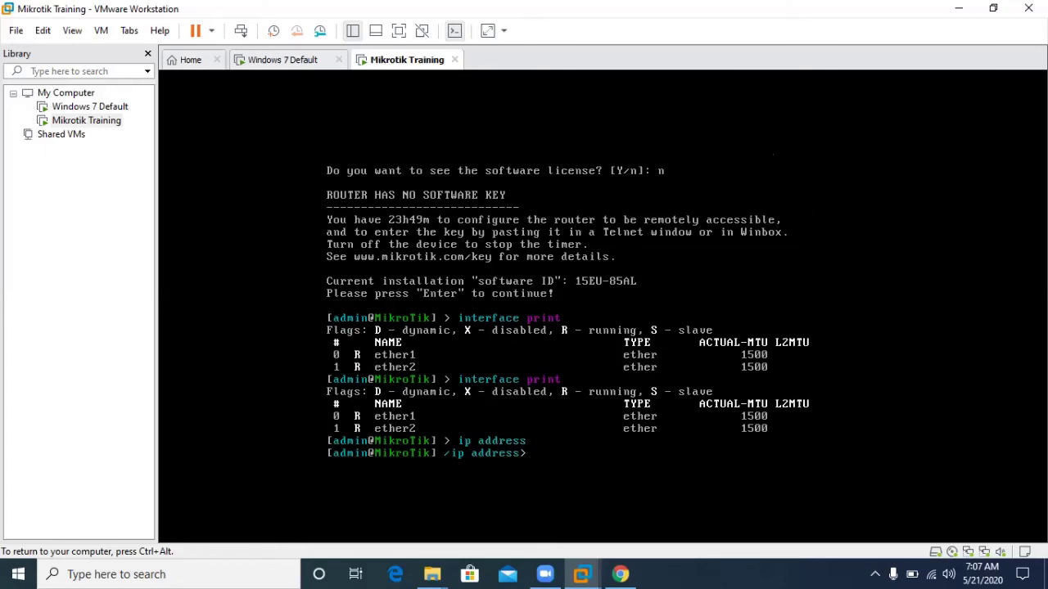
# Add address 10.10.10.1/24 on interface ether2.
pyautogui.write('add')
pyautogui.press('Tab')
pyautogui.press('Tab')
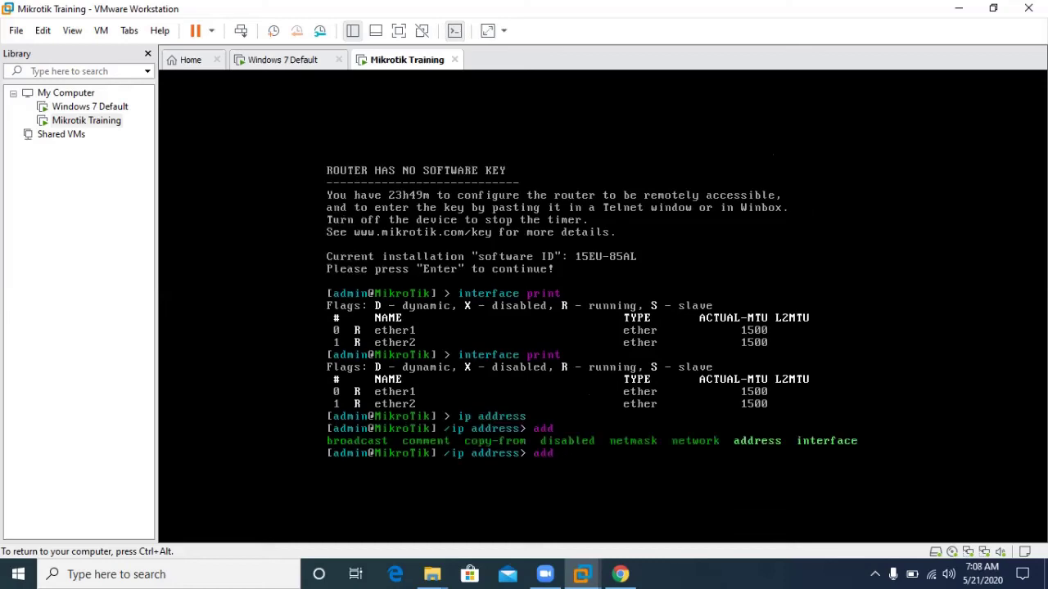
pyautogui.write('ad')
pyautogui.press('Tab')
pyautogui.write('10.10.10.1/24')
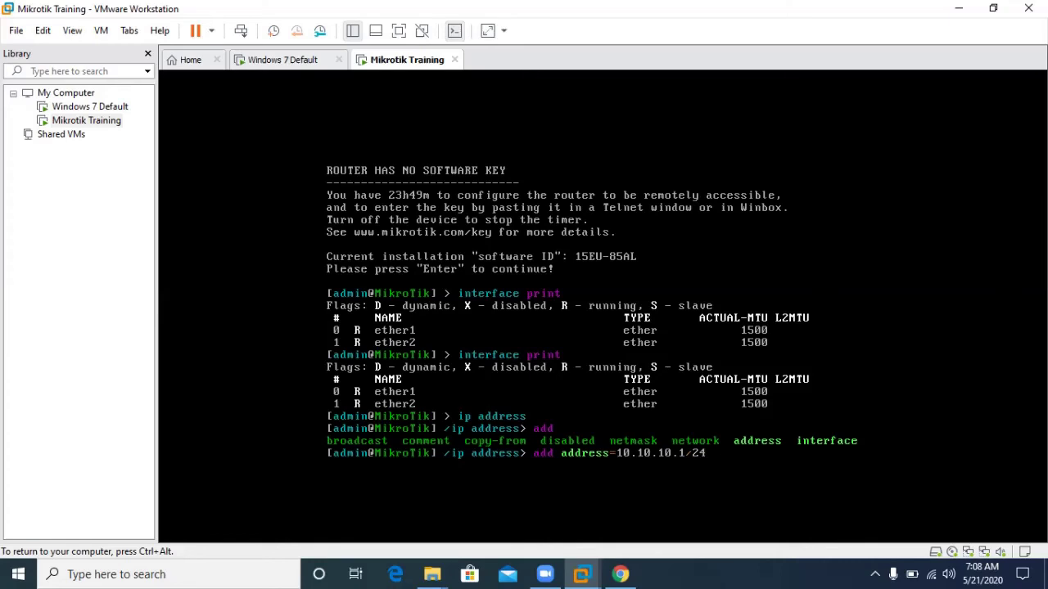
pyautogui.press('Tab')
pyautogui.press('Tab')
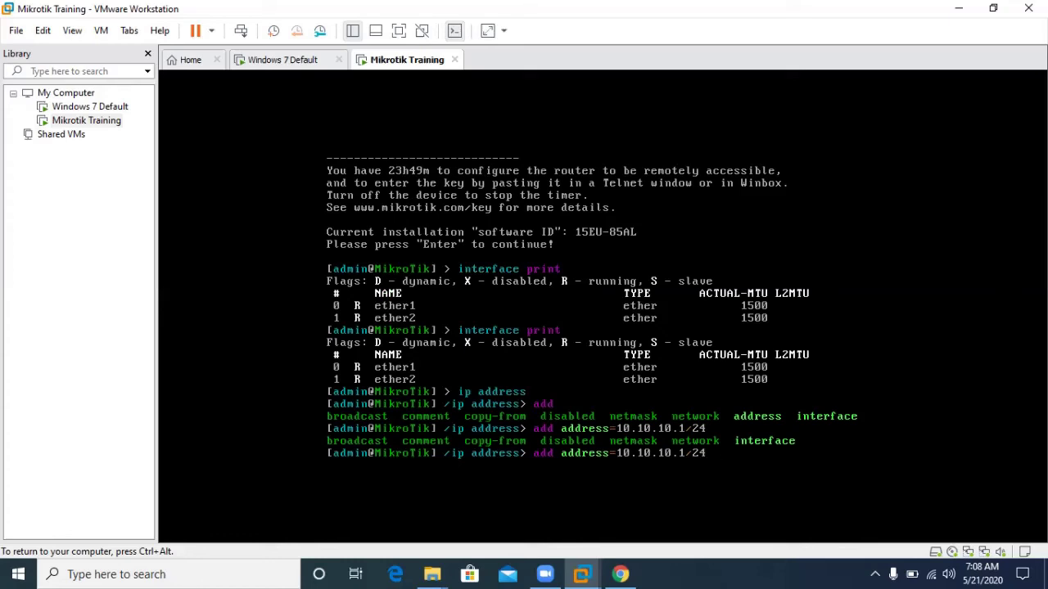
pyautogui.write('in')
pyautogui.press('Tab')
pyautogui.write('ent')
pyautogui.press('BackSpace')
pyautogui.press('BackSpace')
pyautogui.write('ther2')
pyautogui.press('Return')
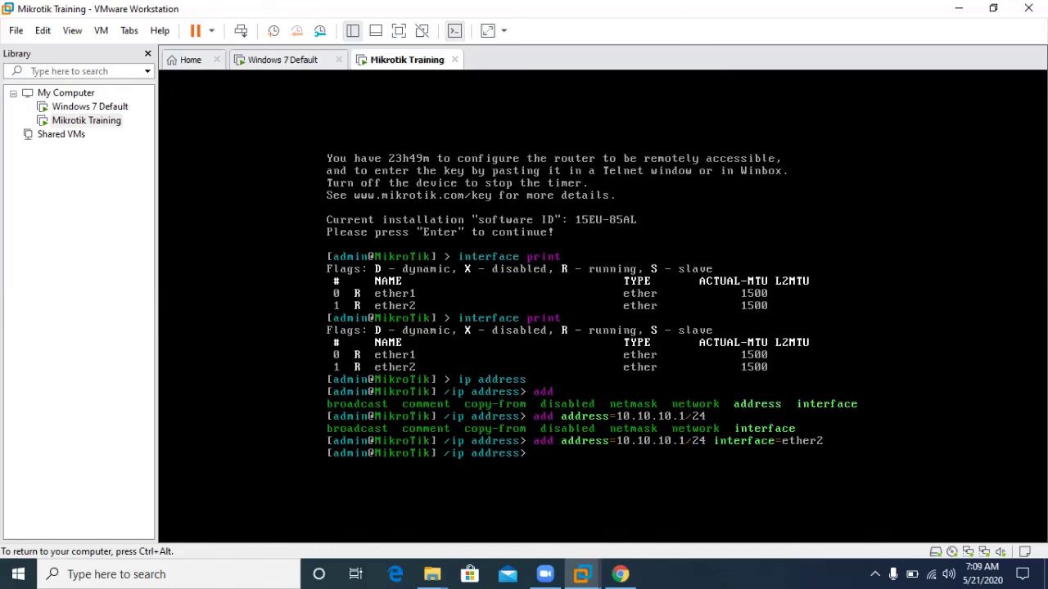
# Print the address list showing 10.10.10.1/24 on ether2, and enter a ping to 10.10.10.1.
pyautogui.write('print')
pyautogui.press('Return')
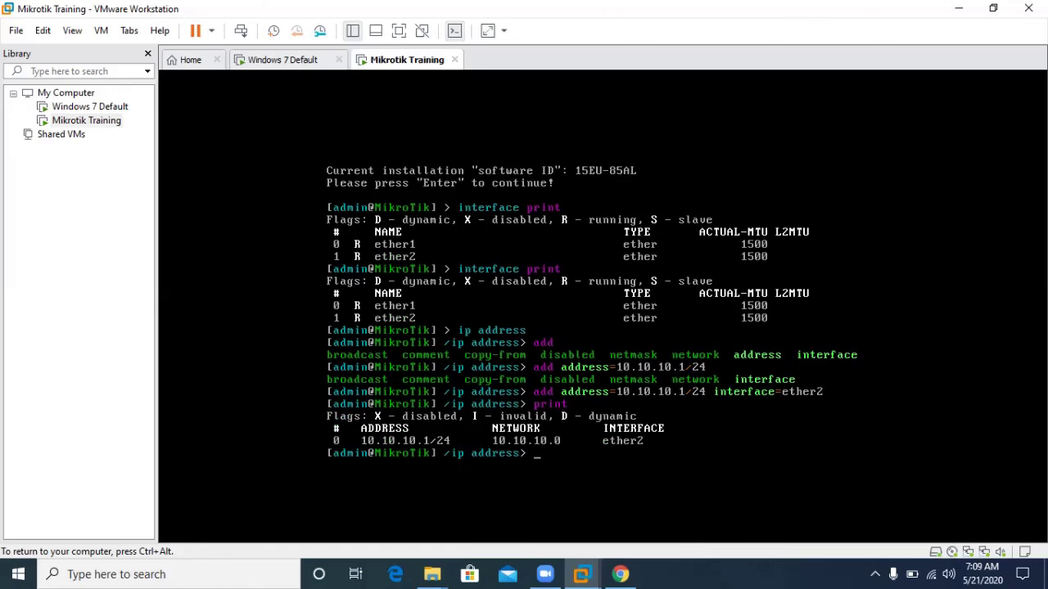
pyautogui.write('ping 10.10.10.1')
# From the router's top-level menu, ping 10.10.10.1 and get replies.
pyautogui.press('Return')
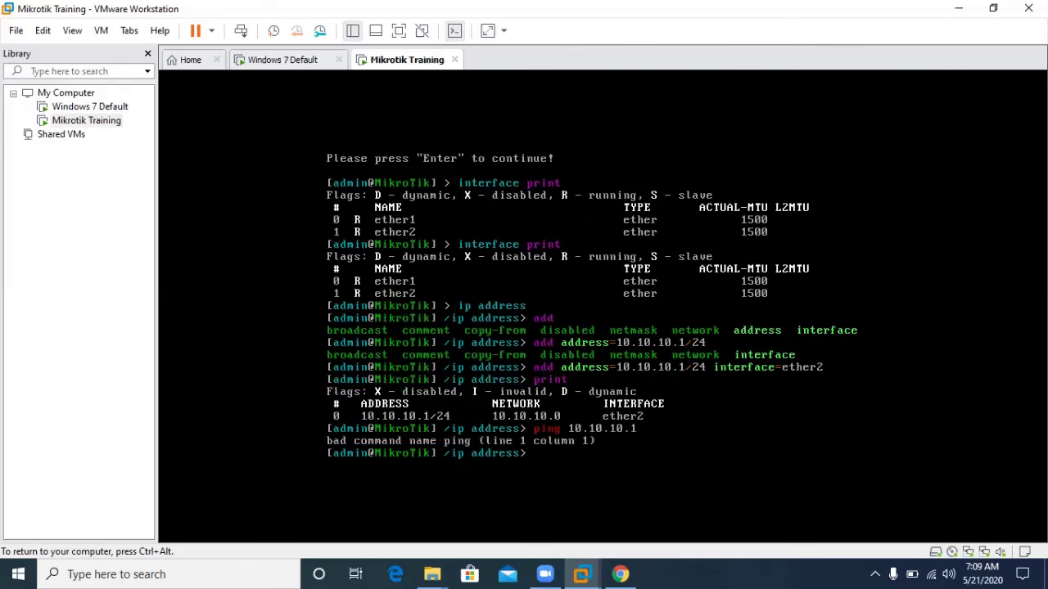
pyautogui.write('/')
pyautogui.press('Return')
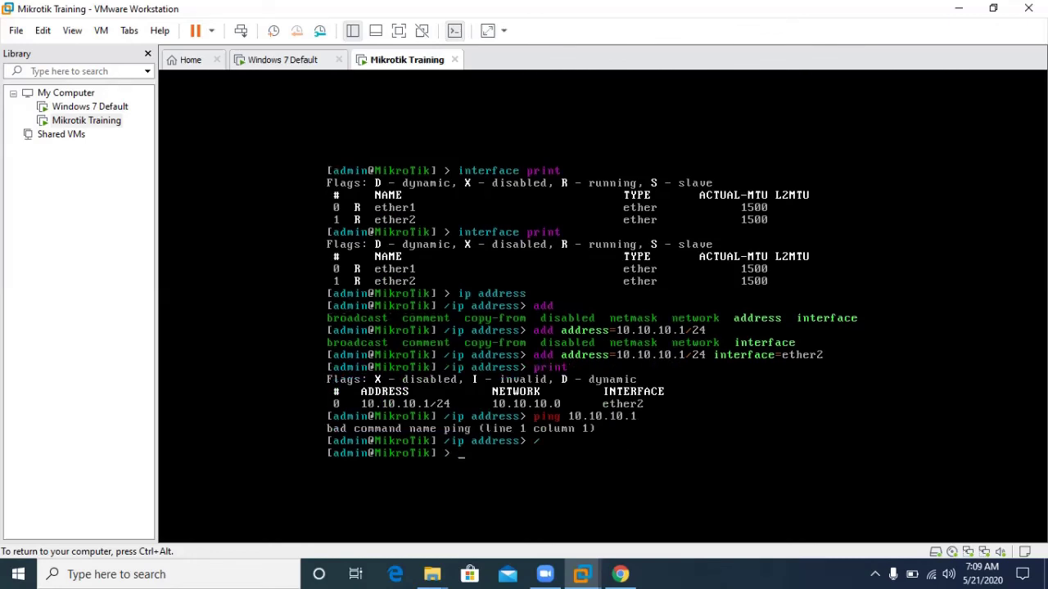
pyautogui.write('ping 10.10.10.1')
pyautogui.press('Return')
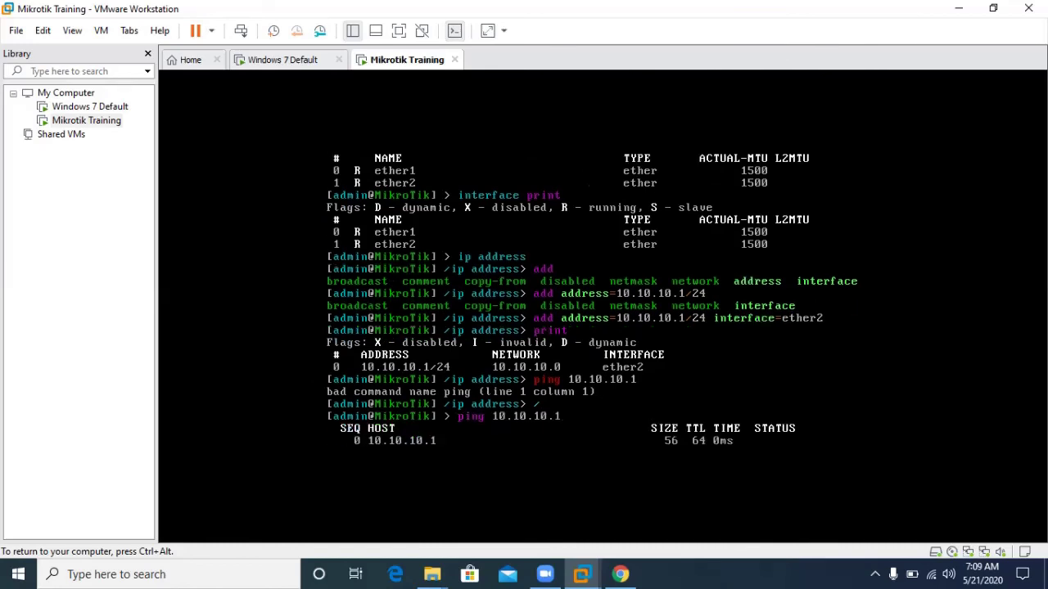
pyautogui.hotkey('ctrl', 'c')
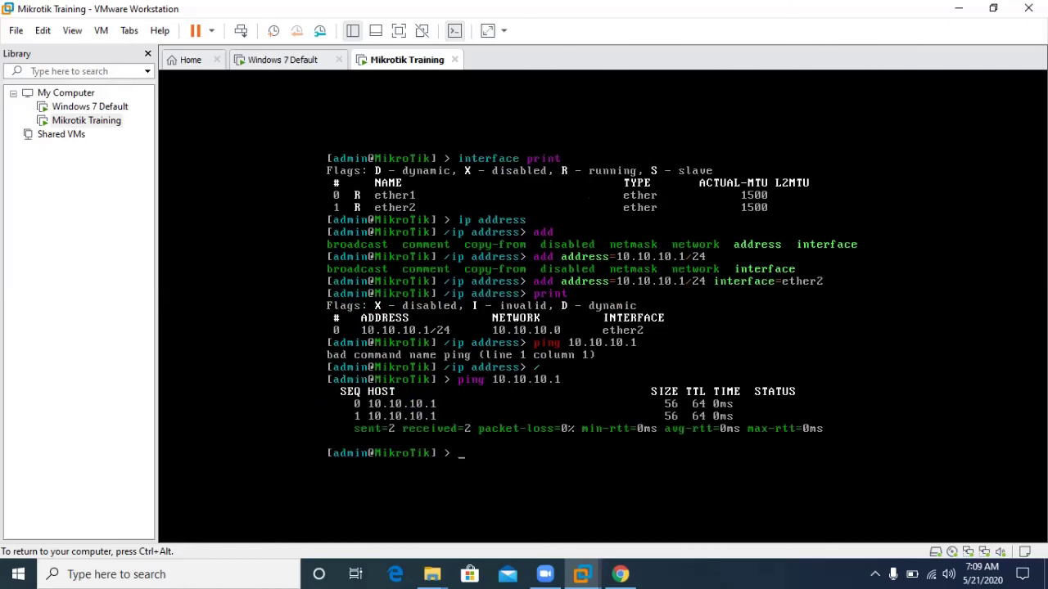
# Ping 10.10.10.2 from the router with no replies, then switch to the Windows 7 VM.
pyautogui.write('ping 10.10.10.2')
pyautogui.press('Return')
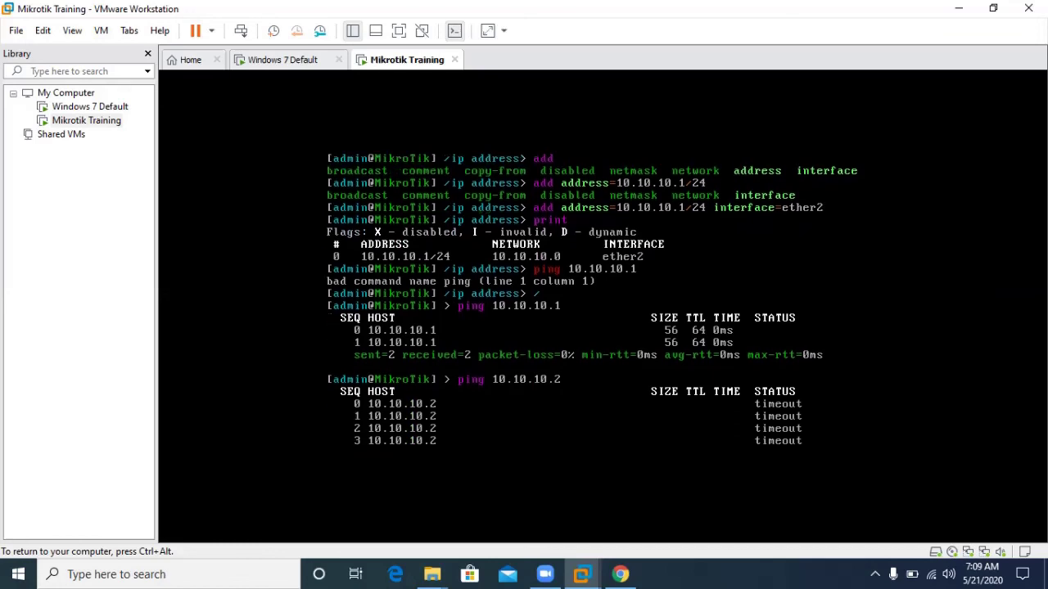
pyautogui.hotkey('ctrl', 'c')
pyautogui.press('Return')
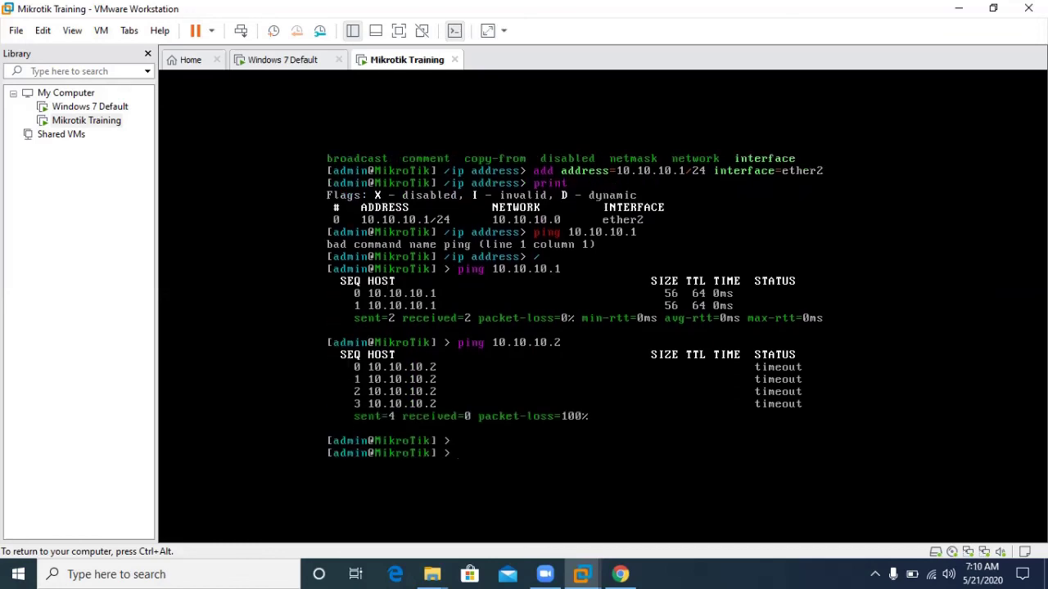
pyautogui.hotkey('ctrl', 'alt')
pyautogui.hotkey('ctrl', 'shift', 'Tab')
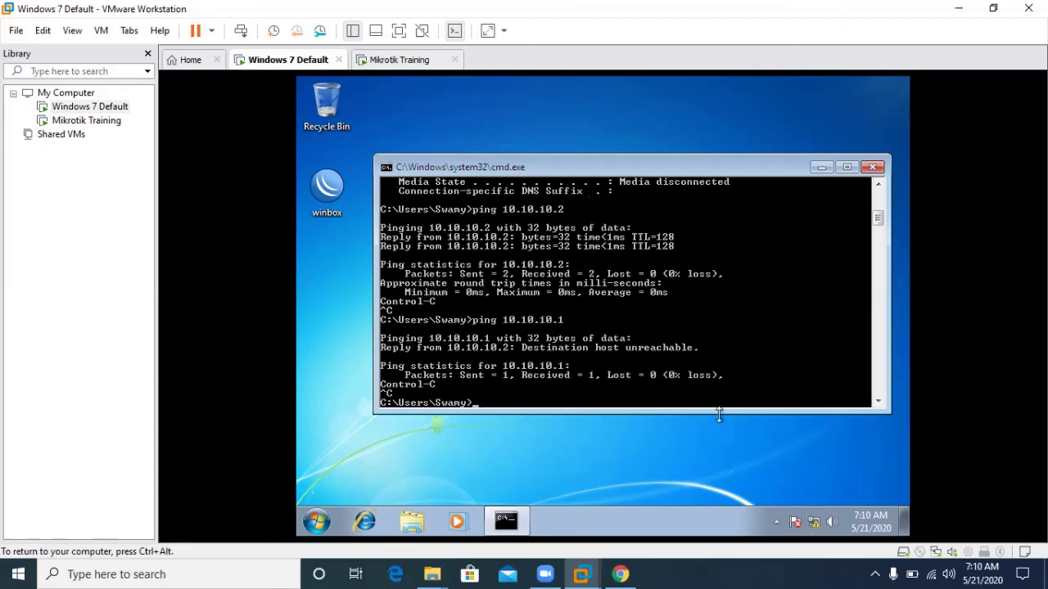
# Turn off Windows Firewall for home and public networks, then bring the command prompt back.
pyautogui.click(317, 521)
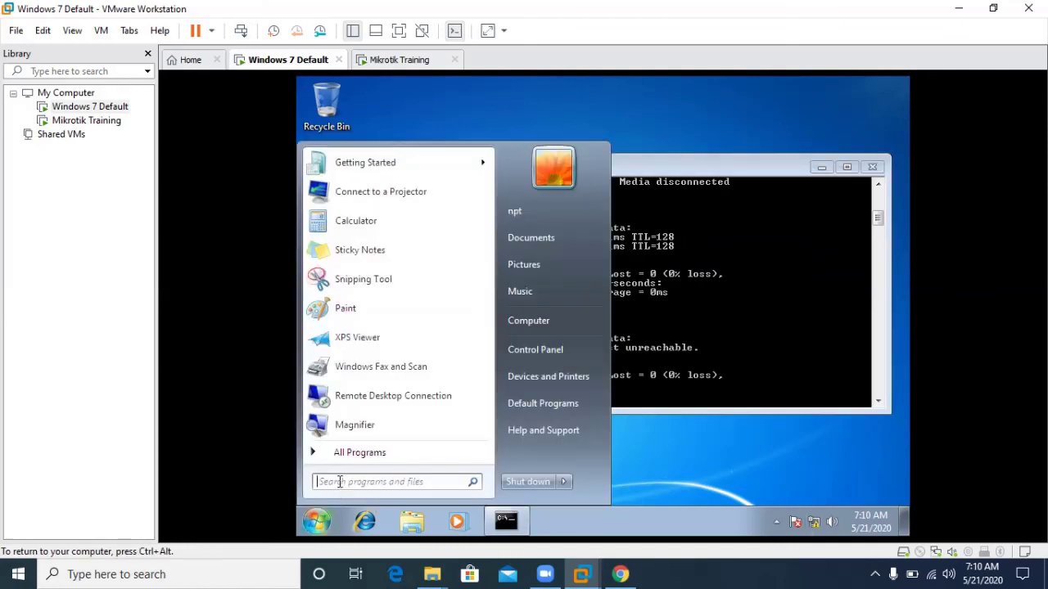
pyautogui.write('firewall')
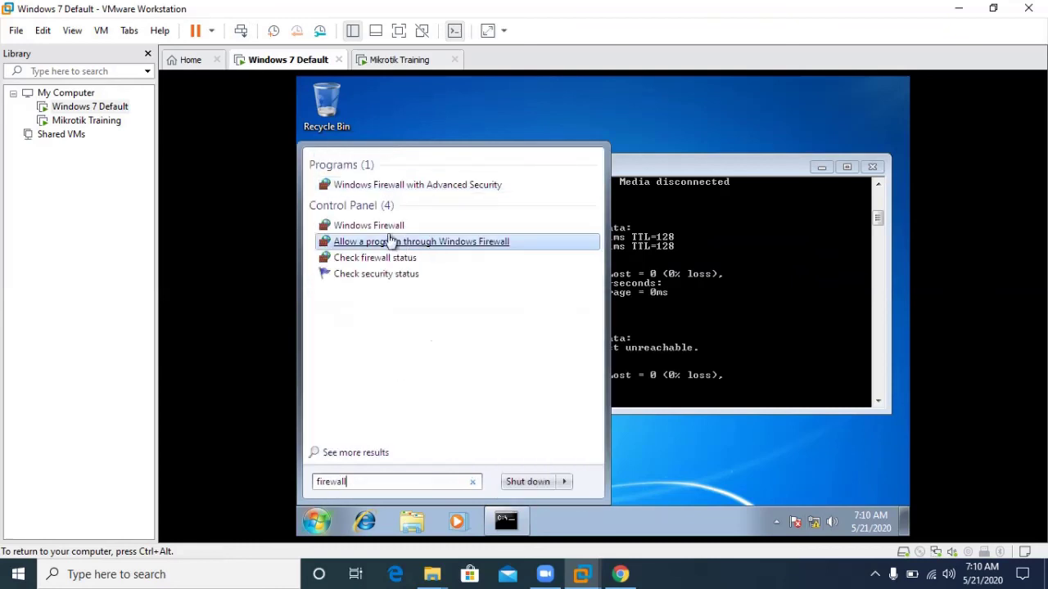
pyautogui.click(388, 241)
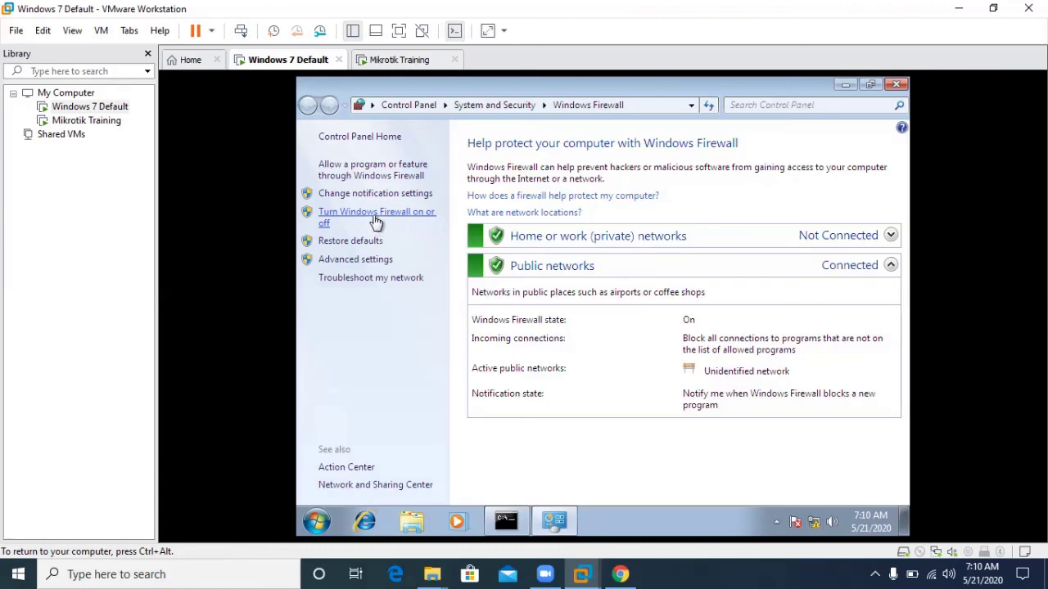
pyautogui.click(375, 221)
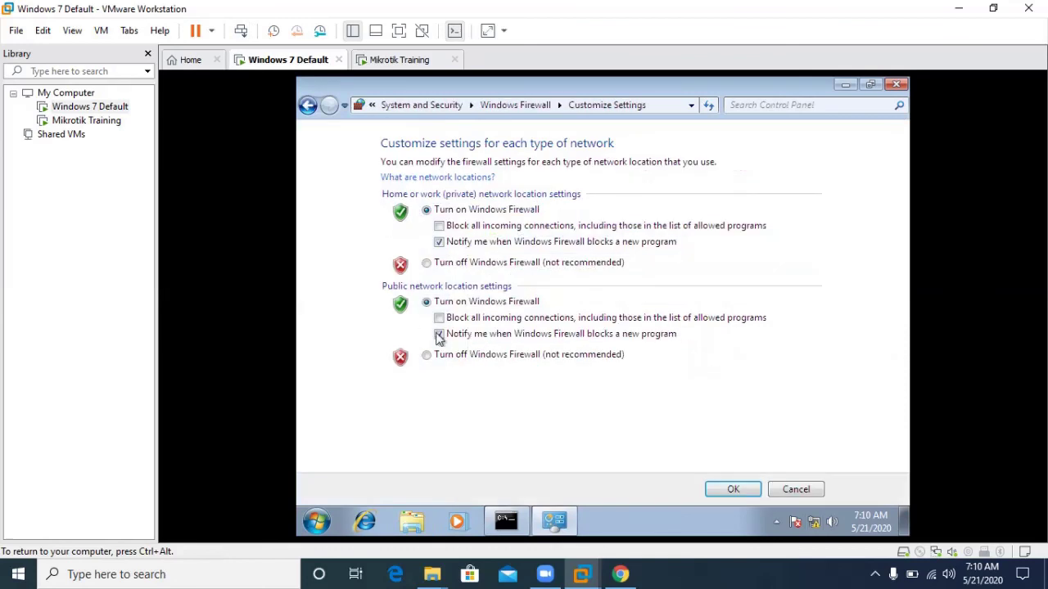
pyautogui.click(427, 355)
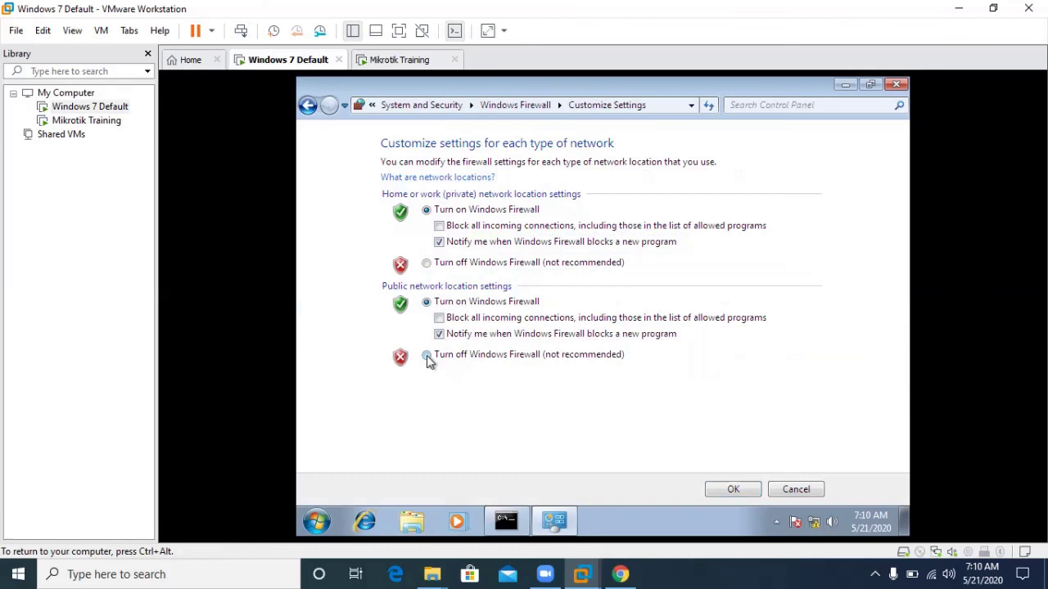
pyautogui.click(427, 262)
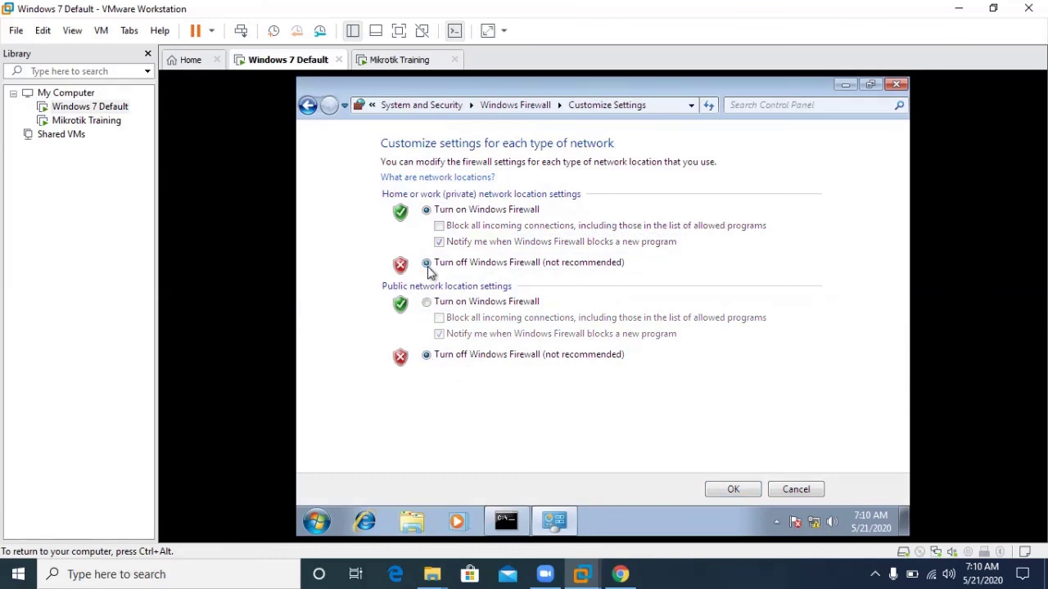
pyautogui.click(733, 490)
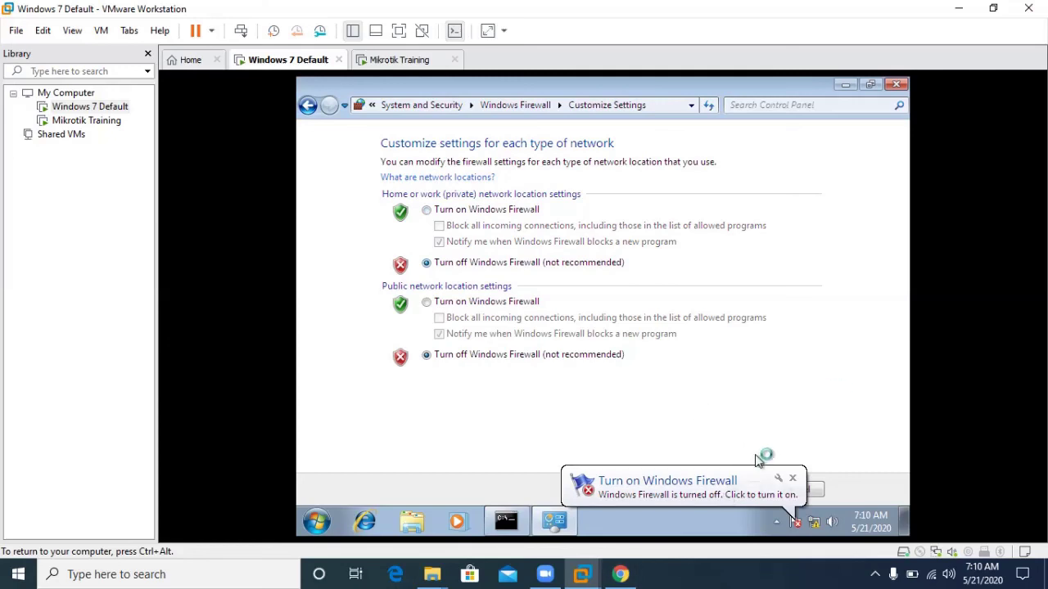
pyautogui.click(794, 488)
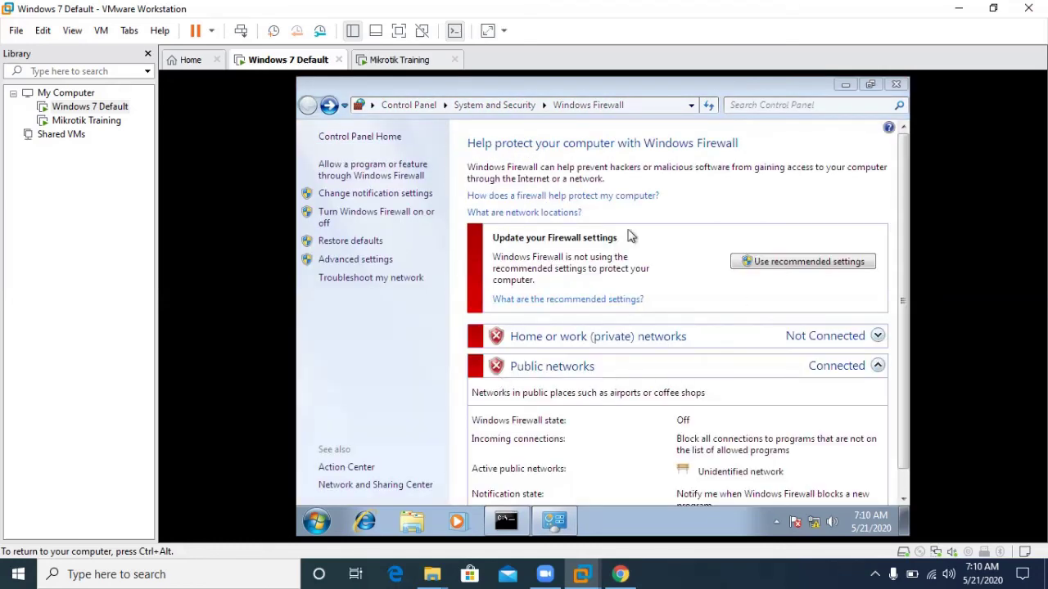
pyautogui.scroll(-1, 907, 377)
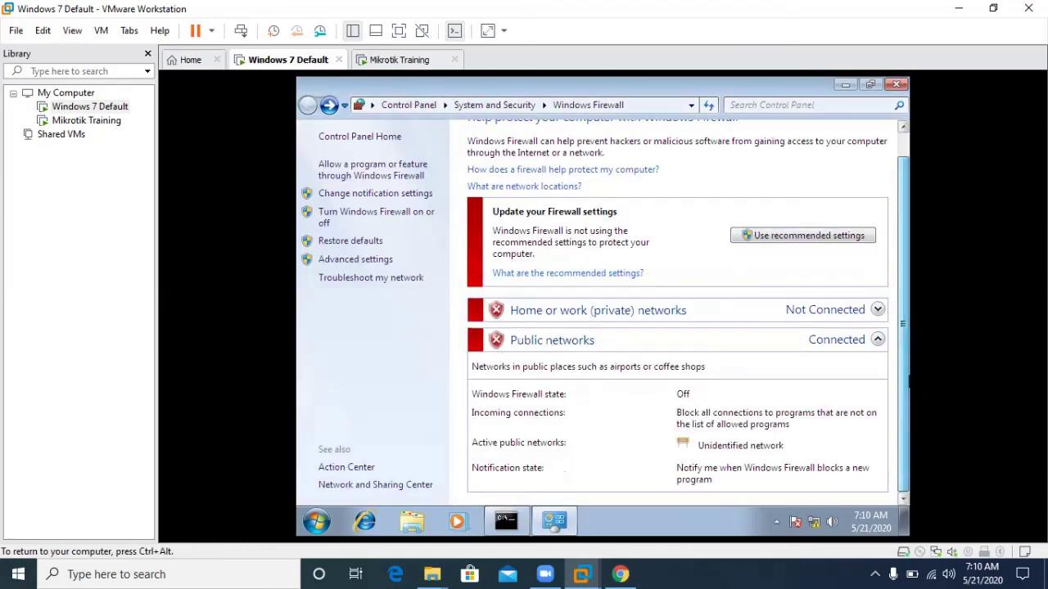
pyautogui.click(506, 521)
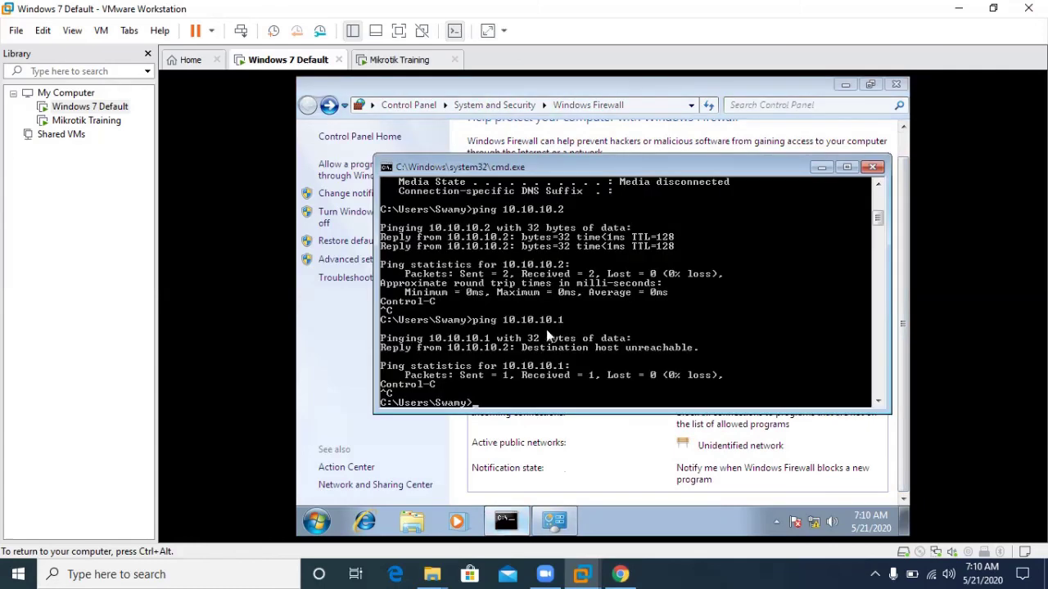
# Rerun 'ping 10.10.10.1' on Windows 7 for 4 replies and 0% loss, then return to Mikrotik.
pyautogui.press('Up')
pyautogui.press('Return')
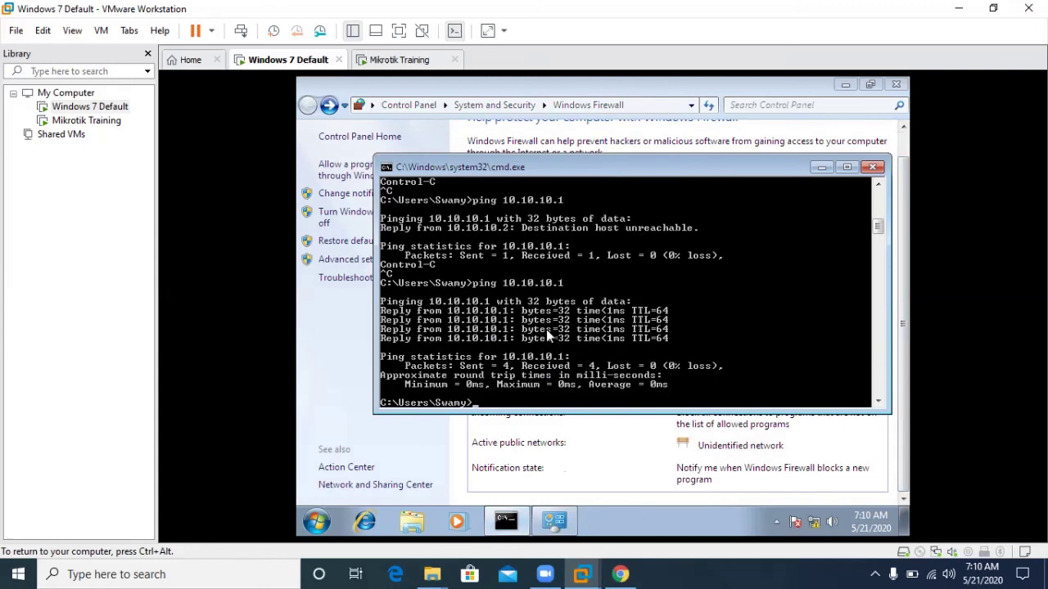
pyautogui.hotkey('ctrl', 'alt')
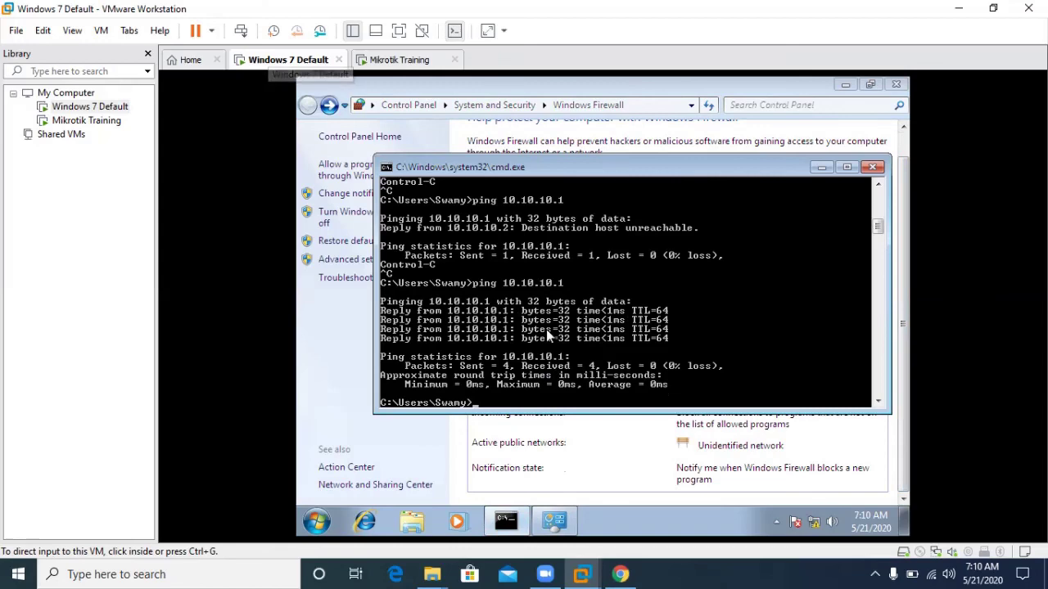
pyautogui.hotkey('ctrl', 'Tab')
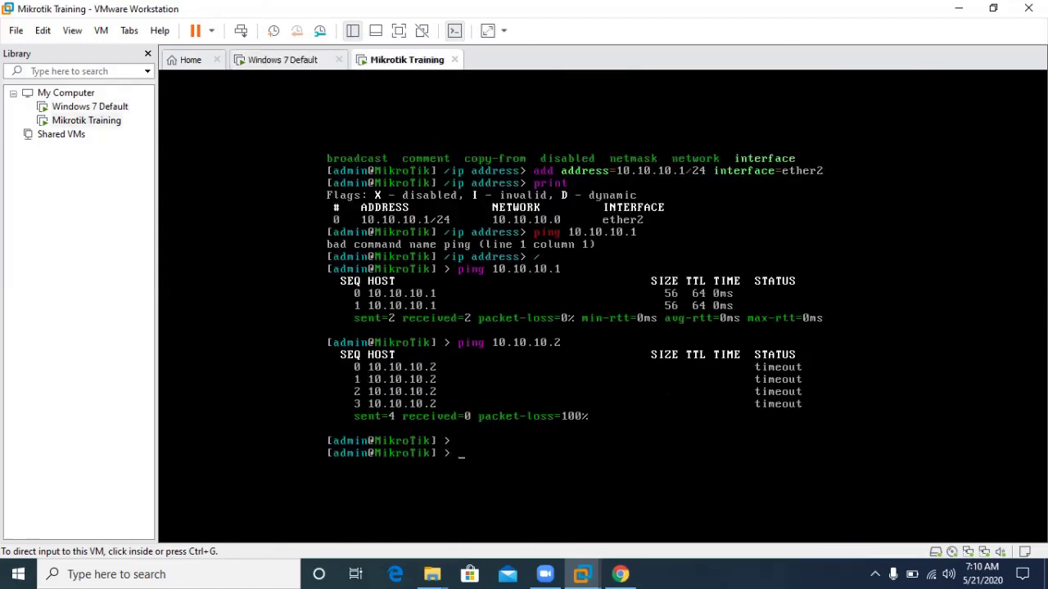
# Ping 10.10.10.1 and 10.10.10.2 from the MikroTik console, both replying with 0% loss.
pyautogui.hotkey('ctrl', 'g')
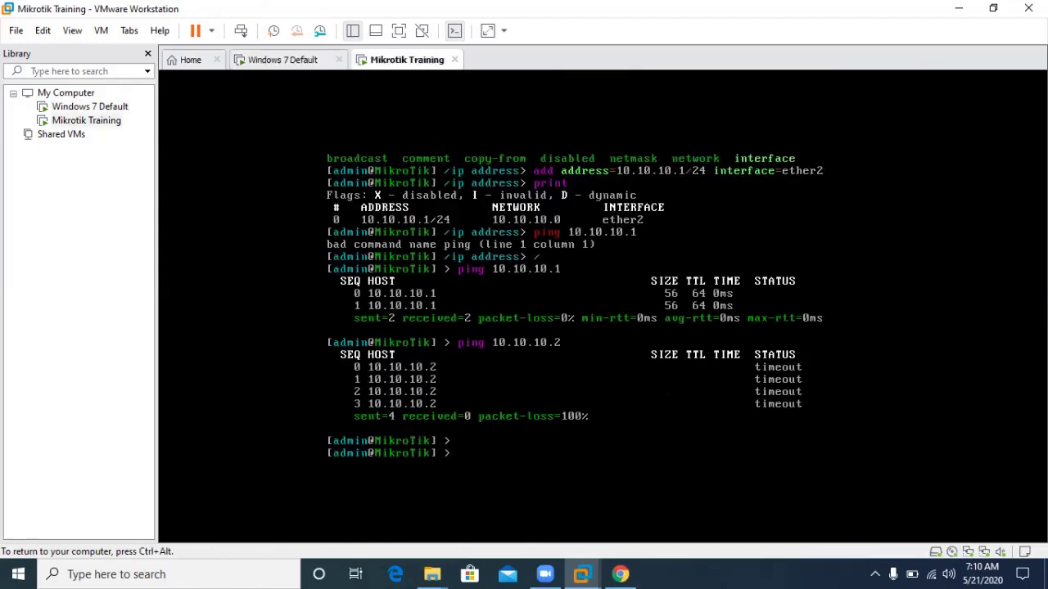
pyautogui.write('ping 10.10.1-0')
pyautogui.press('BackSpace')
pyautogui.press('BackSpace')
pyautogui.write('0.1')
pyautogui.press('Return')
pyautogui.hotkey('ctrl', 'c')
pyautogui.write('ping 10.10.10')
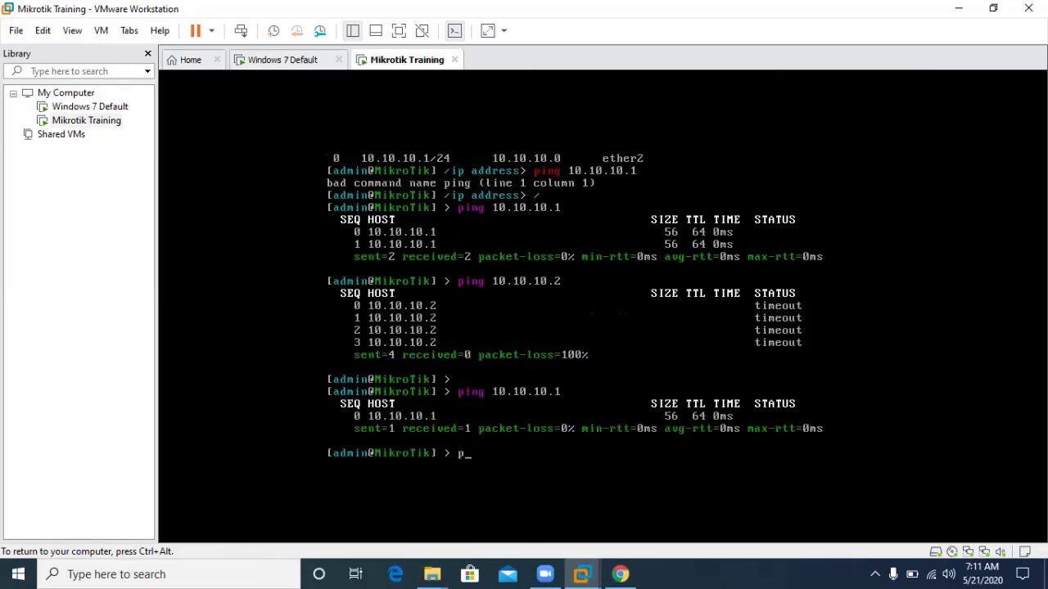
pyautogui.write('.2')
pyautogui.press('Return')
pyautogui.hotkey('ctrl', 'c')
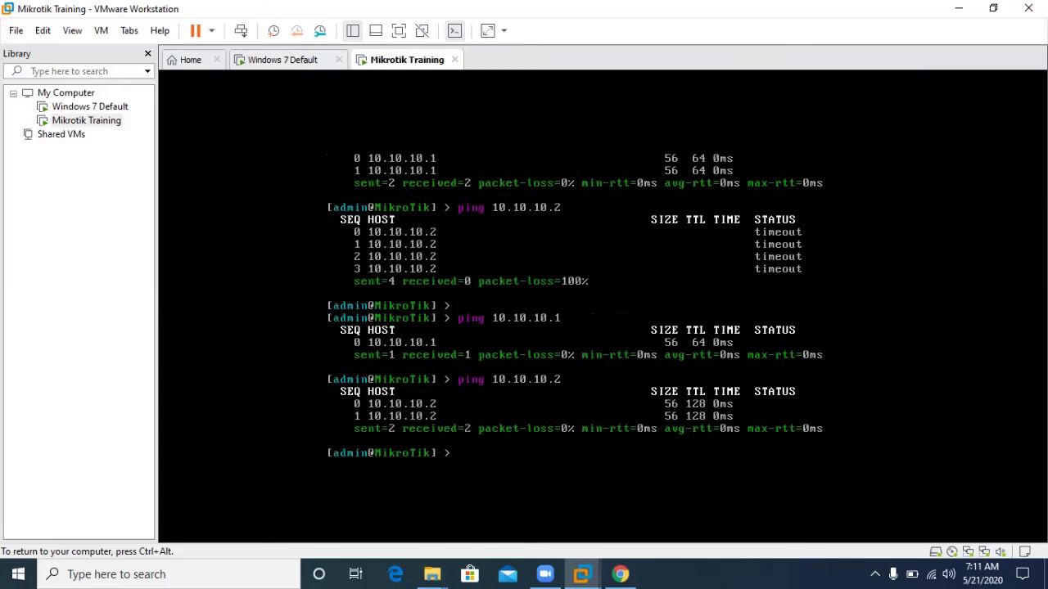